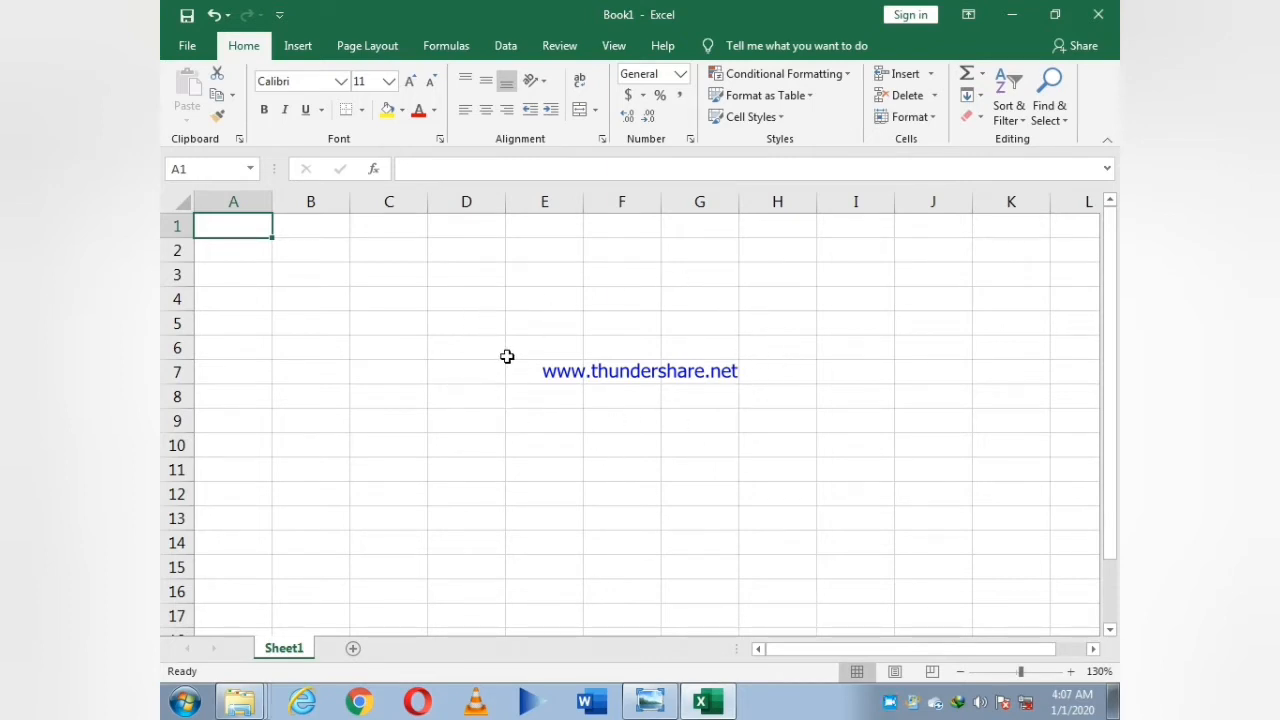
- Enter the column headings Roll No, Name, Science, Maths and Computer in cells A1 to E1
type("Ro")
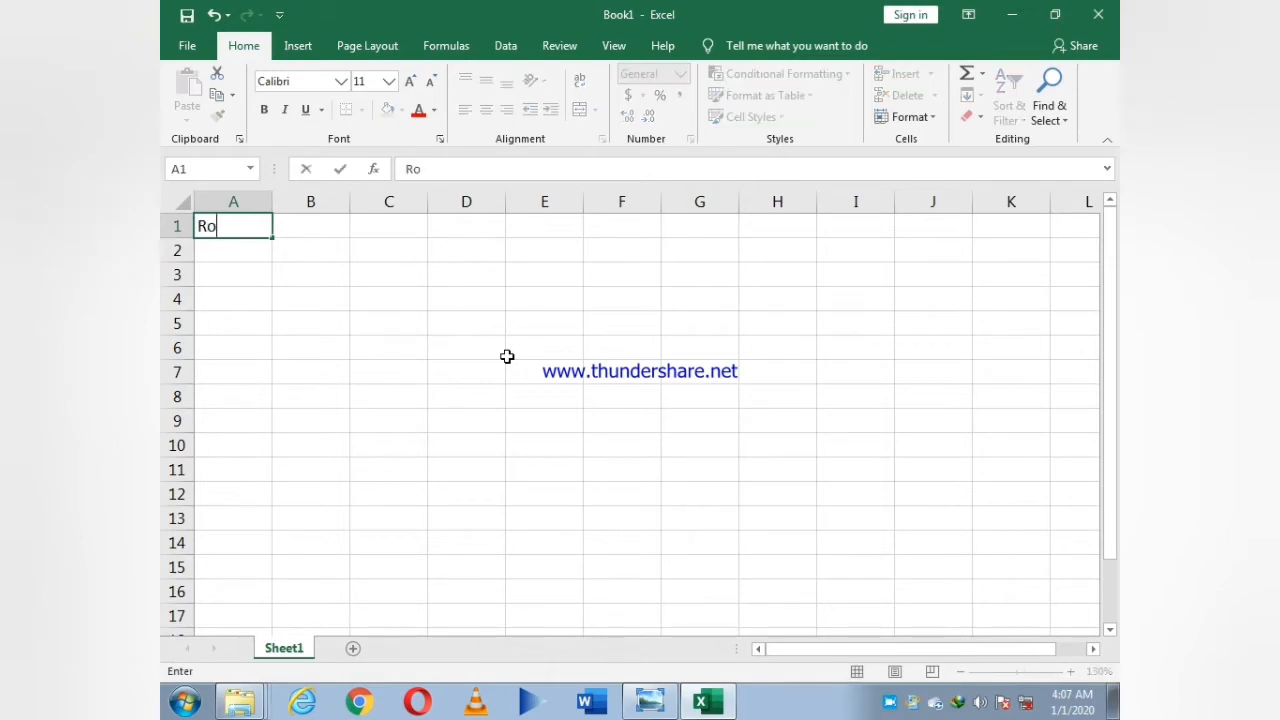
type("ll No")
key("Tab")
type("Name")
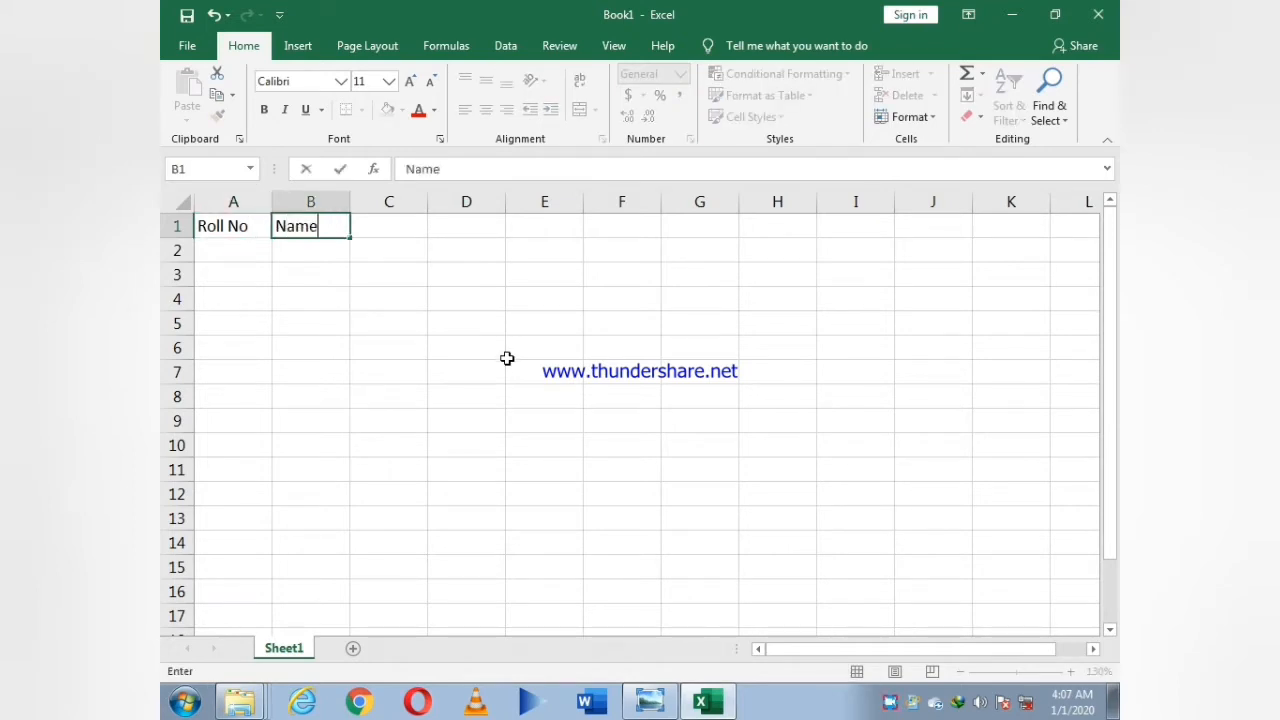
key("Tab")
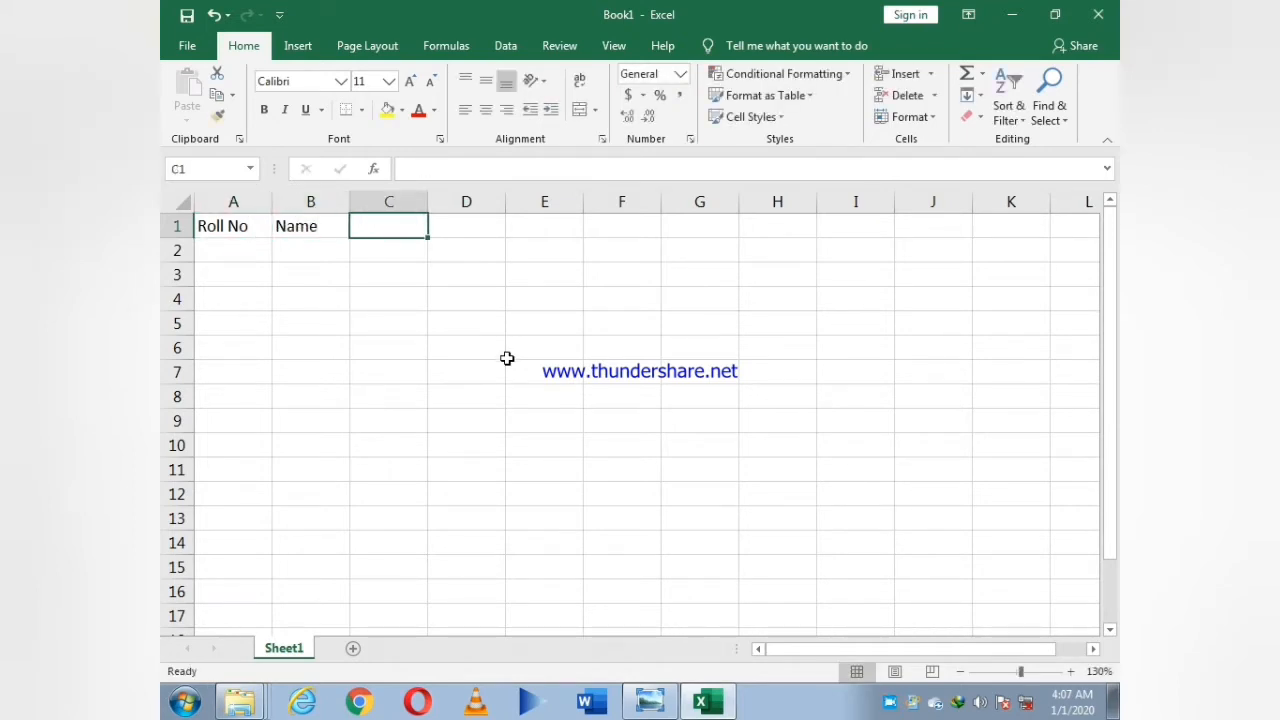
type("Science")
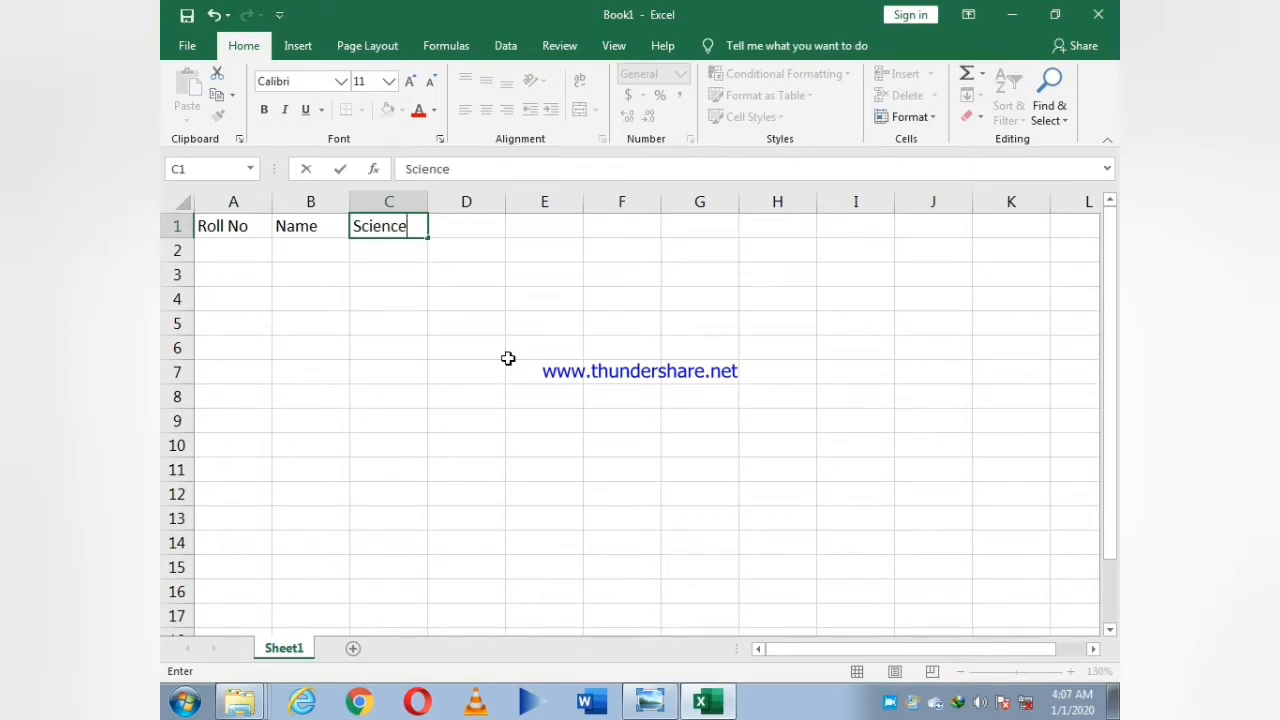
key("Tab")
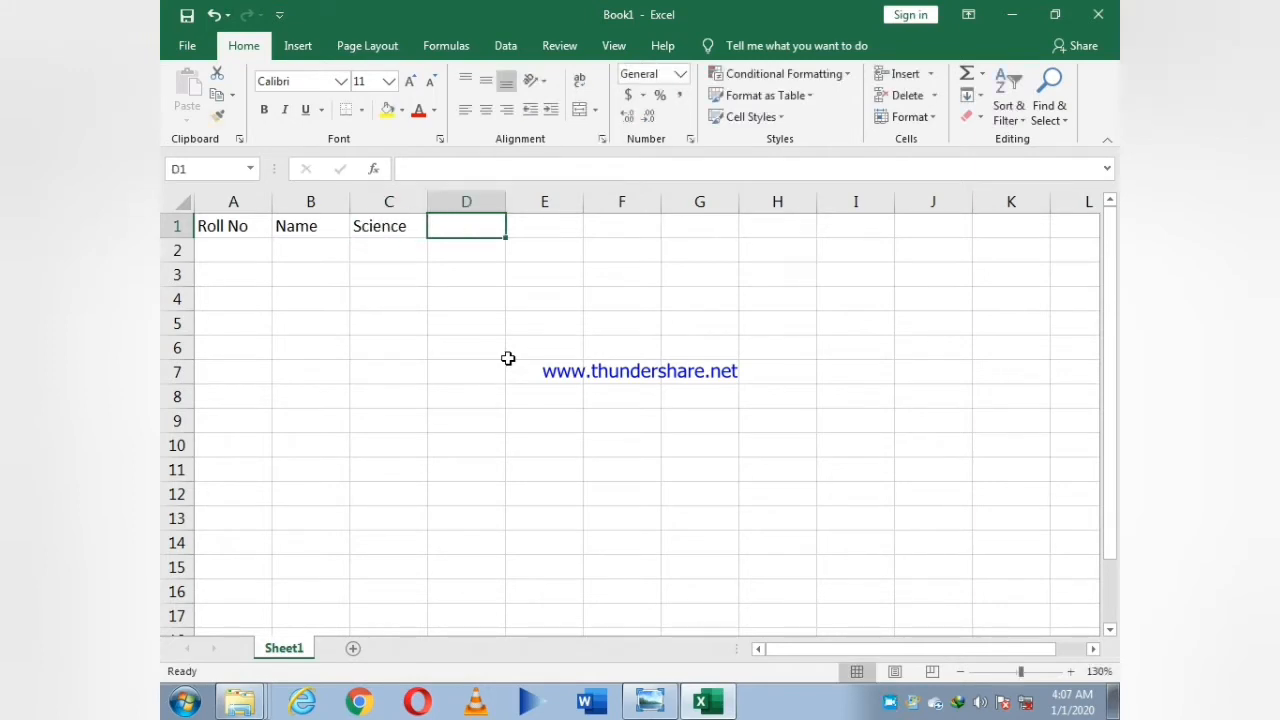
type("Maths")
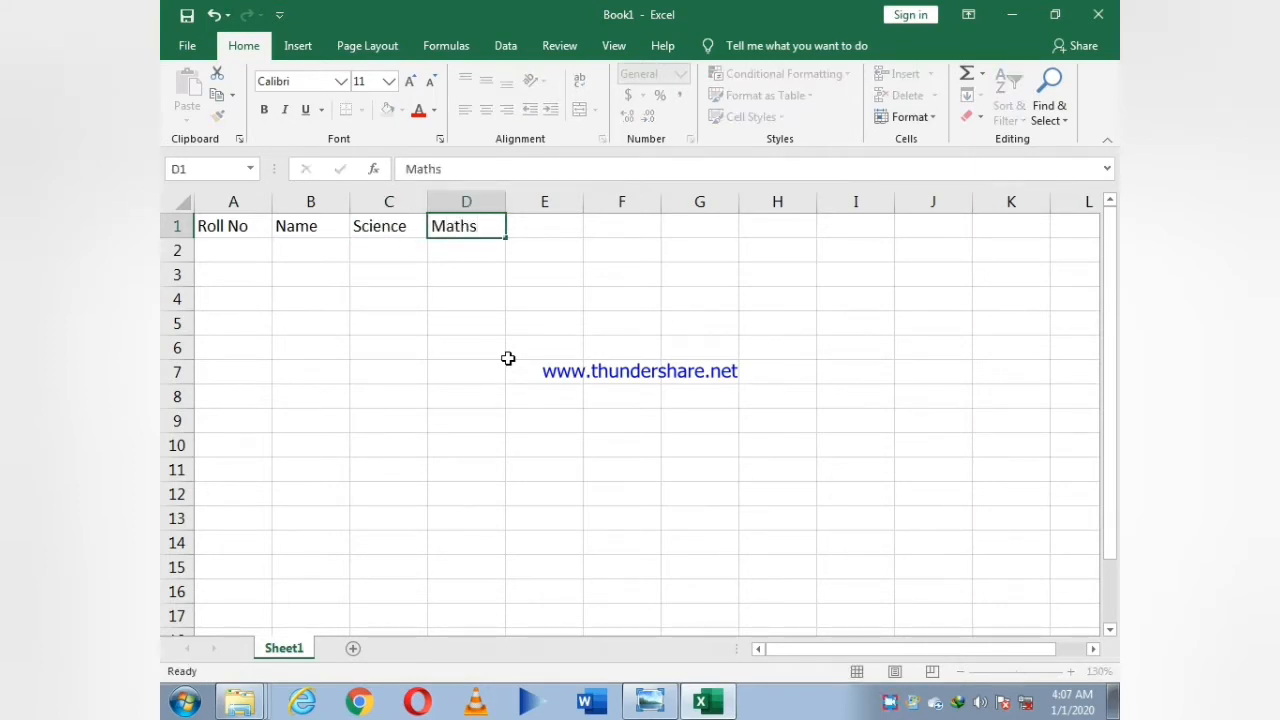
key("Tab")
type("Computer")
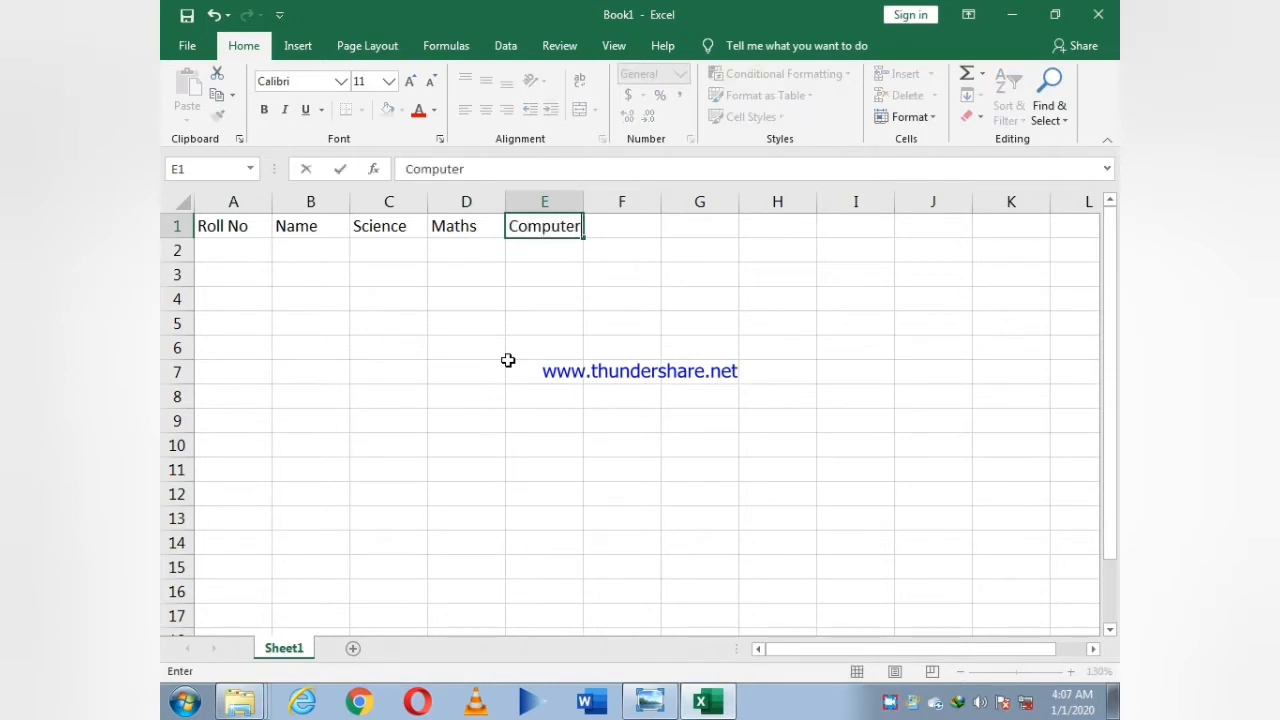
key("Tab")
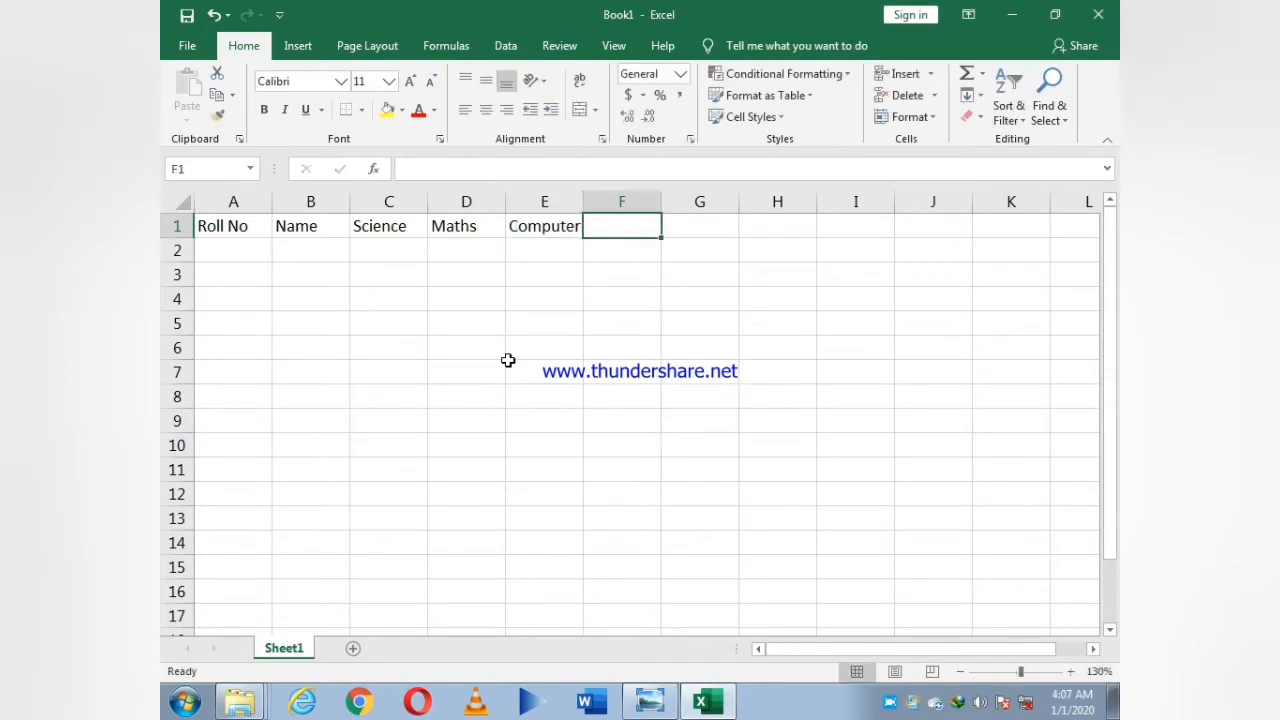
- Add the column headings Obt. Marks, Percentage and Result in cells F1 to H1
type("O")
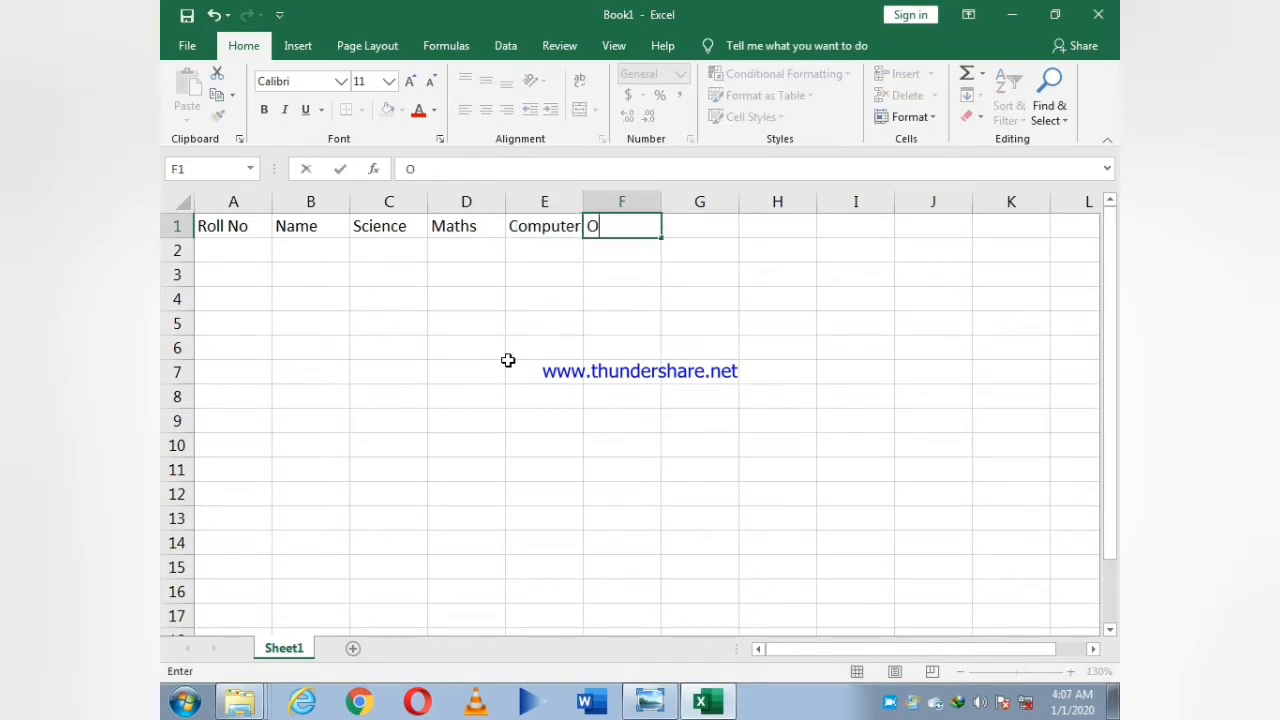
type("bt. Marks")
key("Tab")
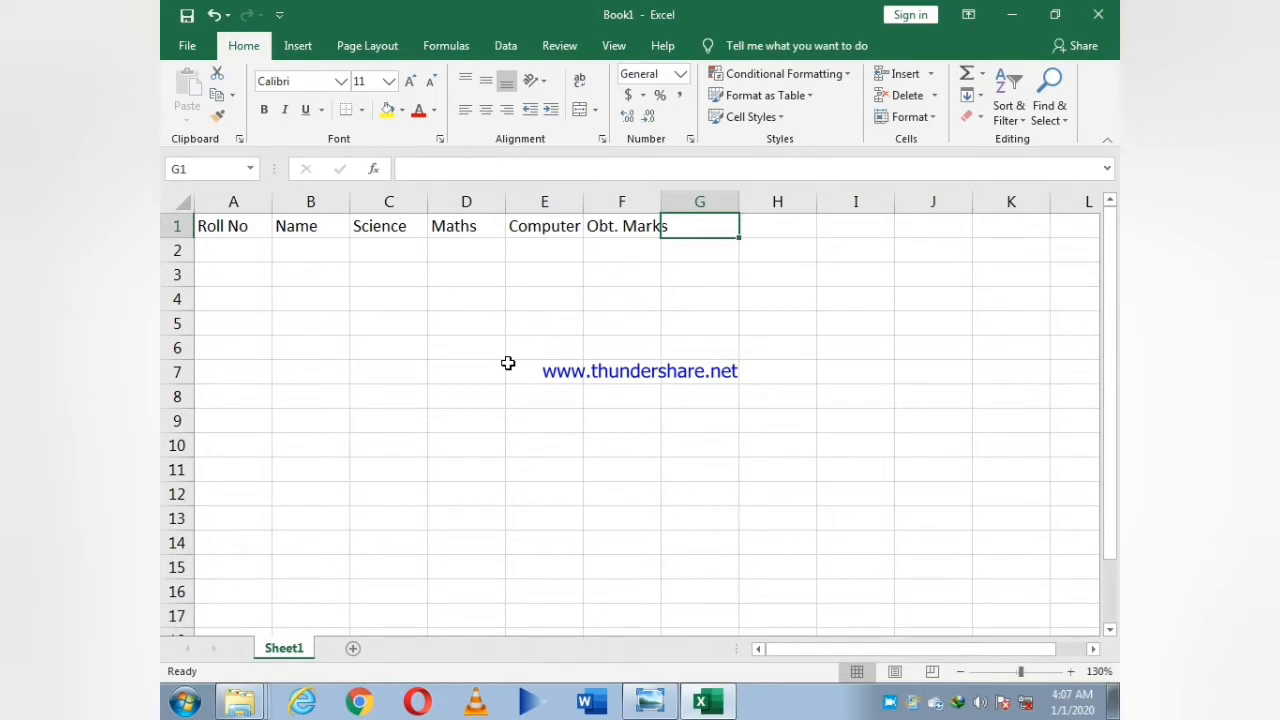
type("Perc")
key("BackSpace")
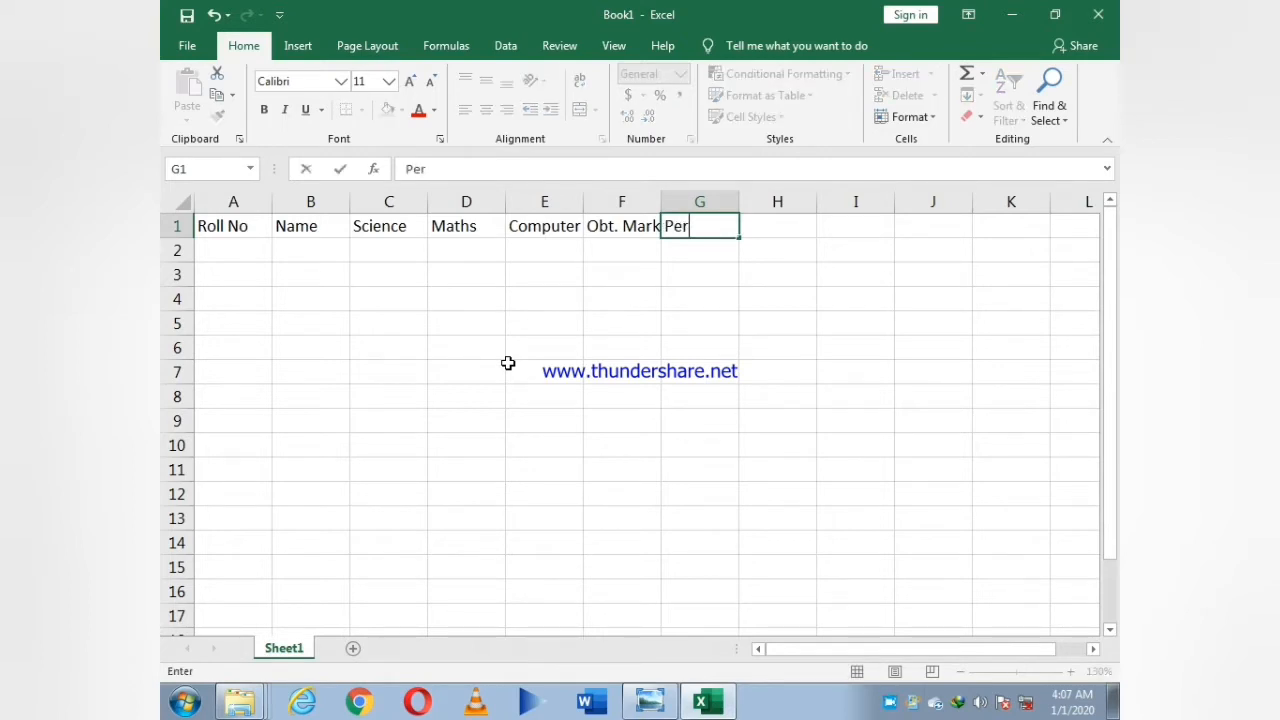
type("centage")
key("Tab")
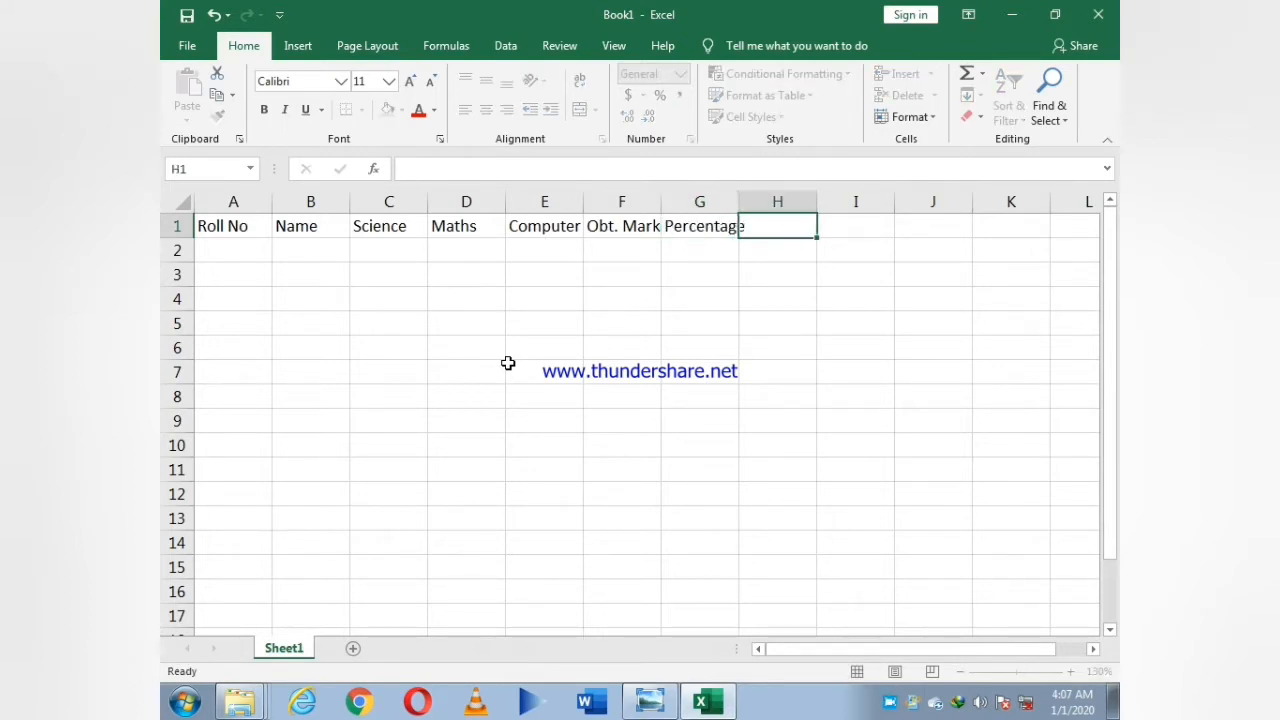
type("Result")
key("Return")
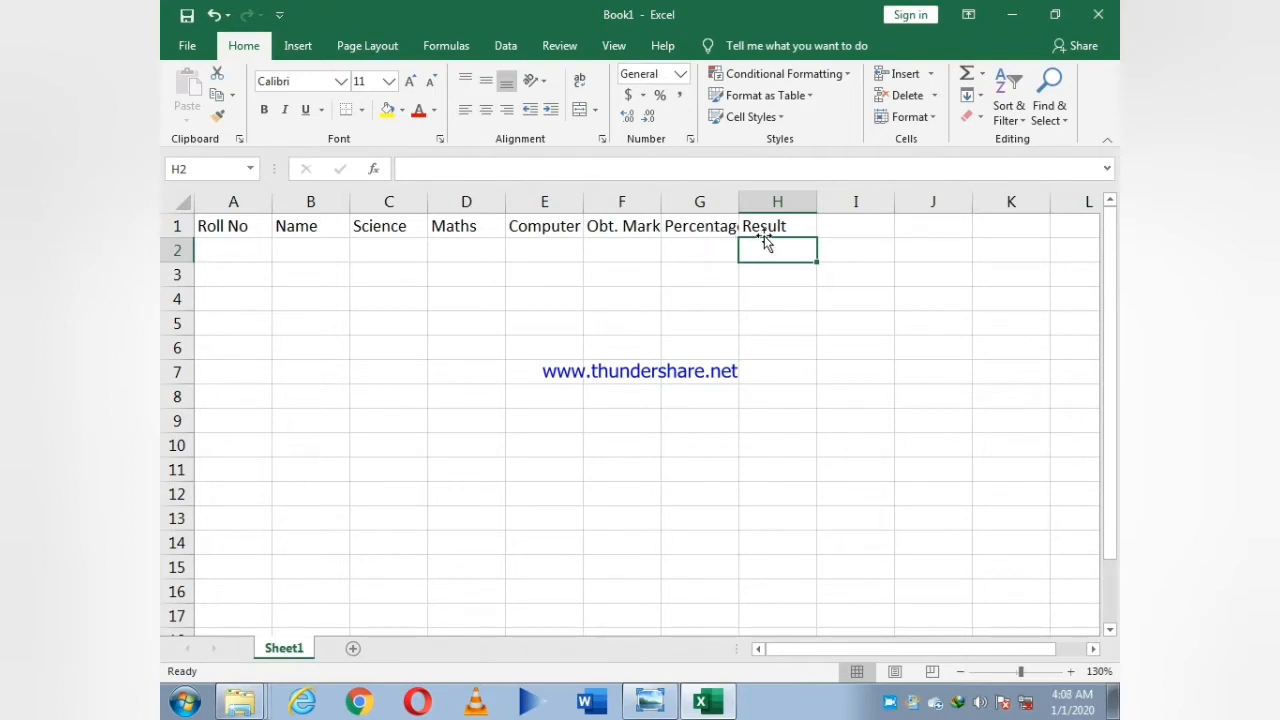
- Autofit the widths of the Obt. Marks and Percentage columns to their headings
double_click(661, 201)
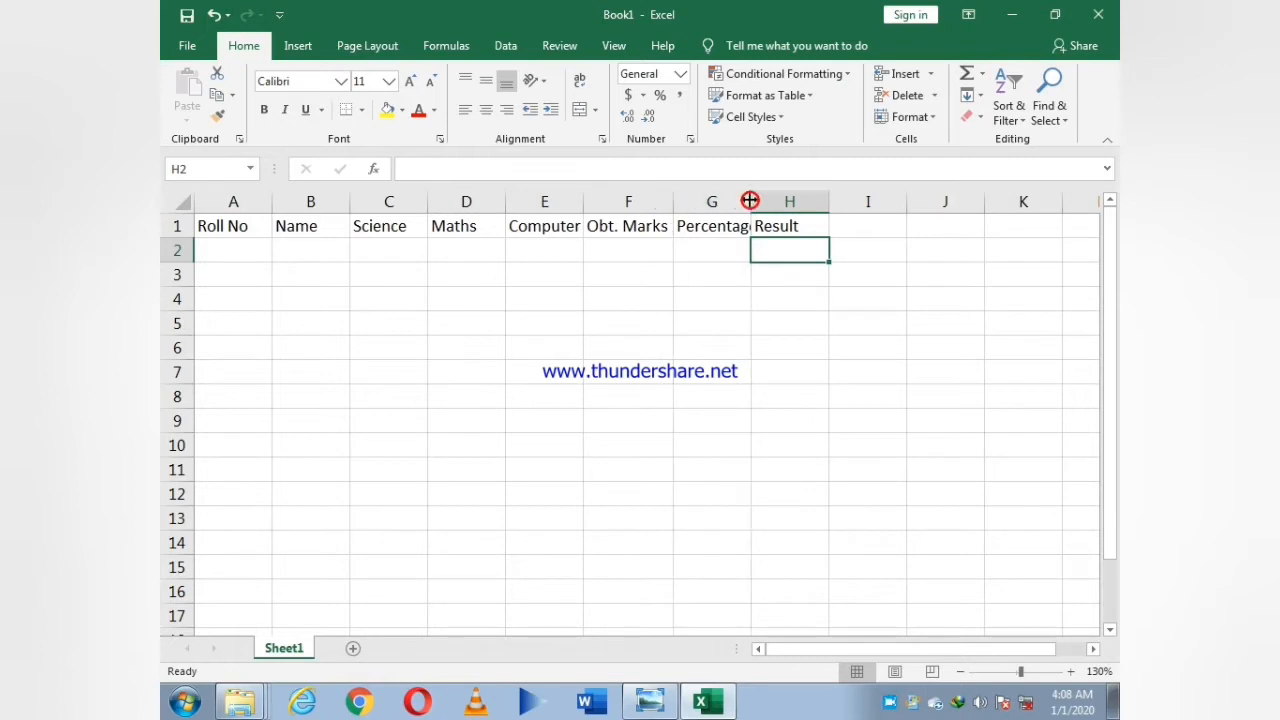
double_click(751, 201)
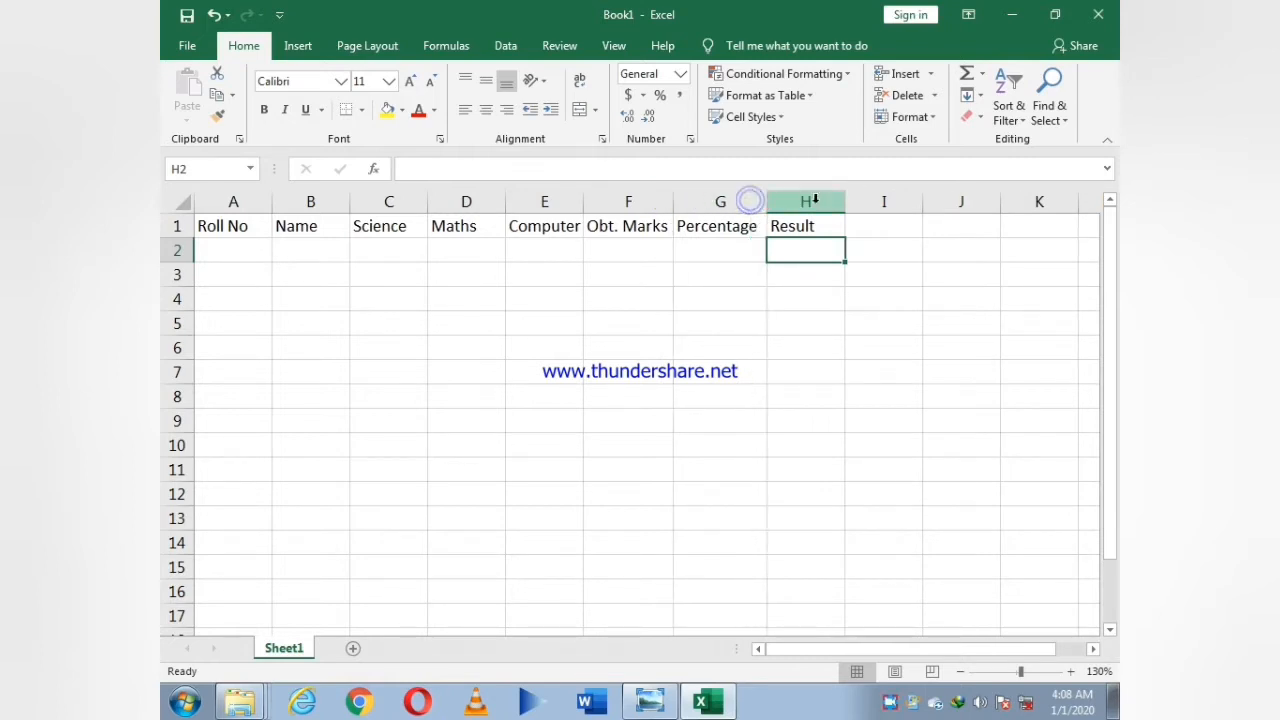
left_click(851, 320)
- Enter roll numbers 1001 and 1002 in A2 and A3, and extend the series down to 1005 in A6
left_click(258, 255)
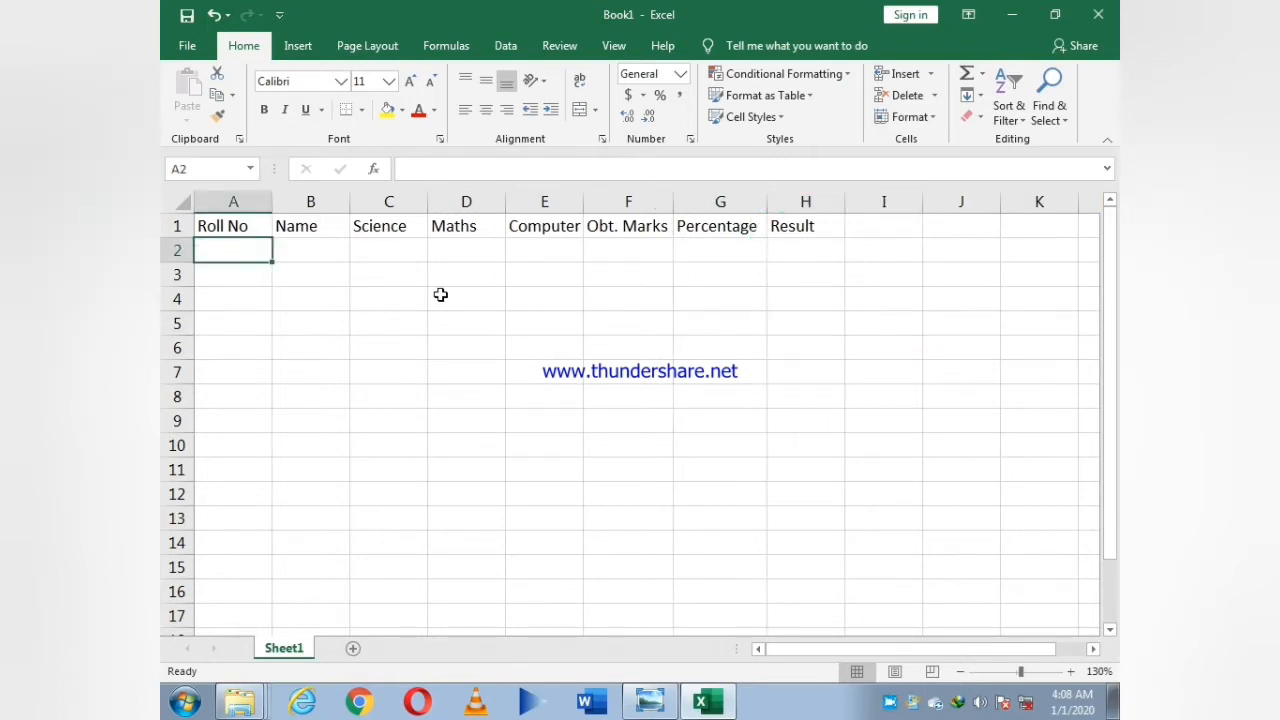
type("1001")
key("Return")
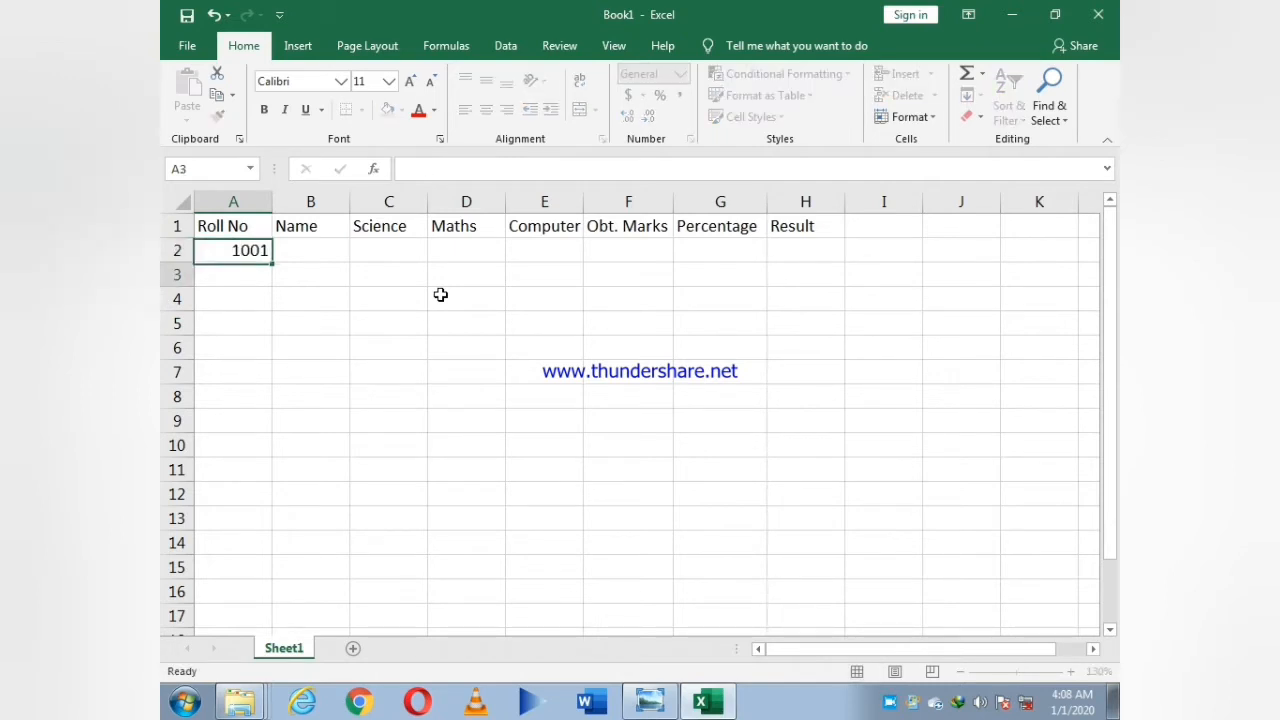
type("1002")
key("Return")
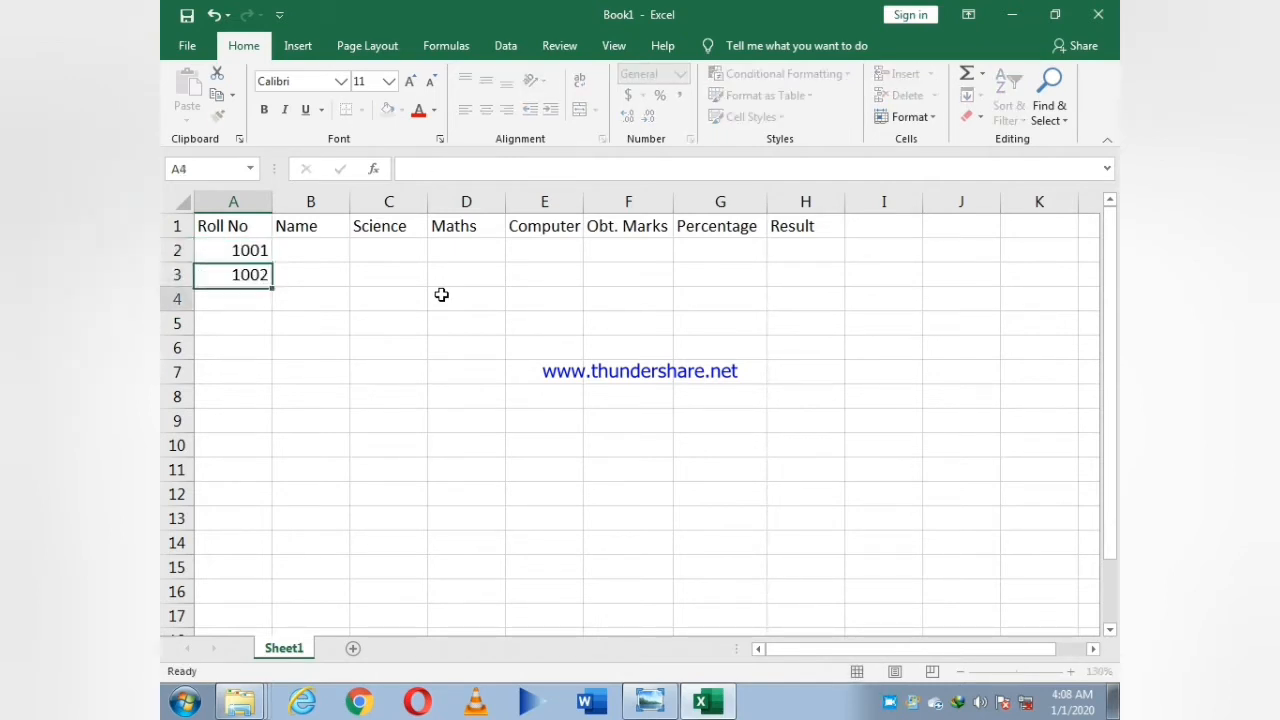
key("Up")
key("Up")
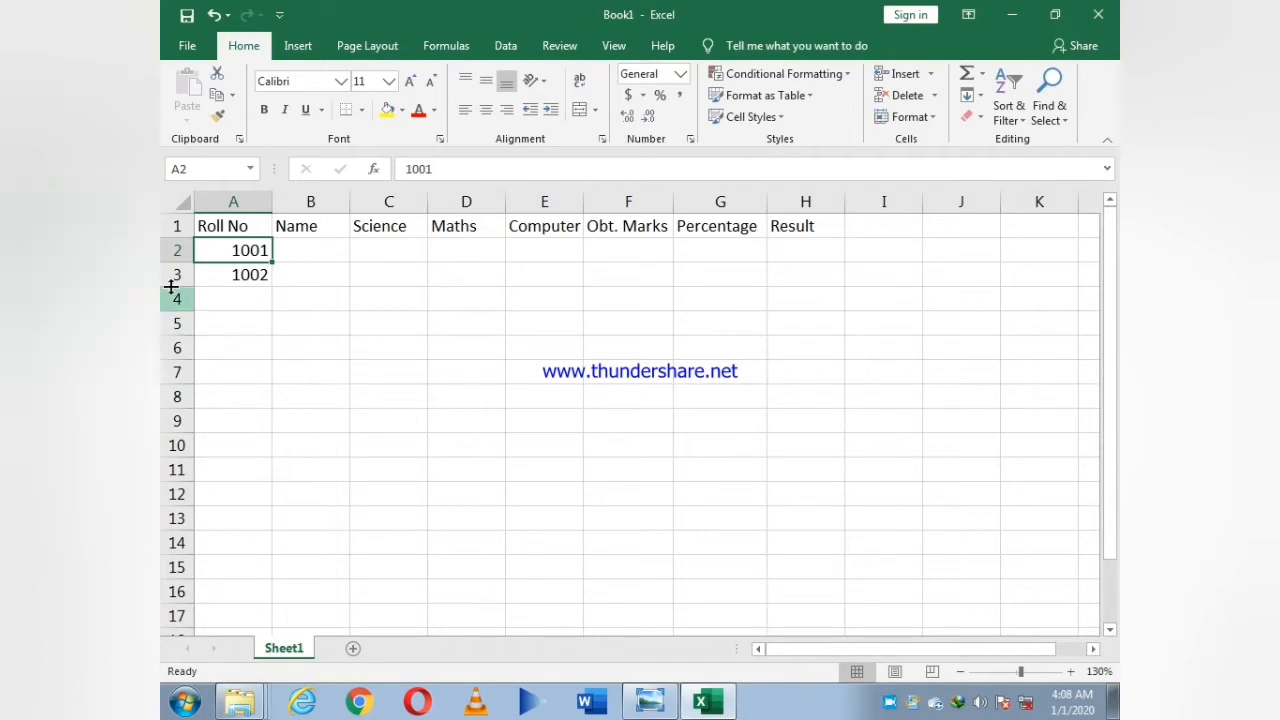
left_click_drag(214, 250, 268, 362)
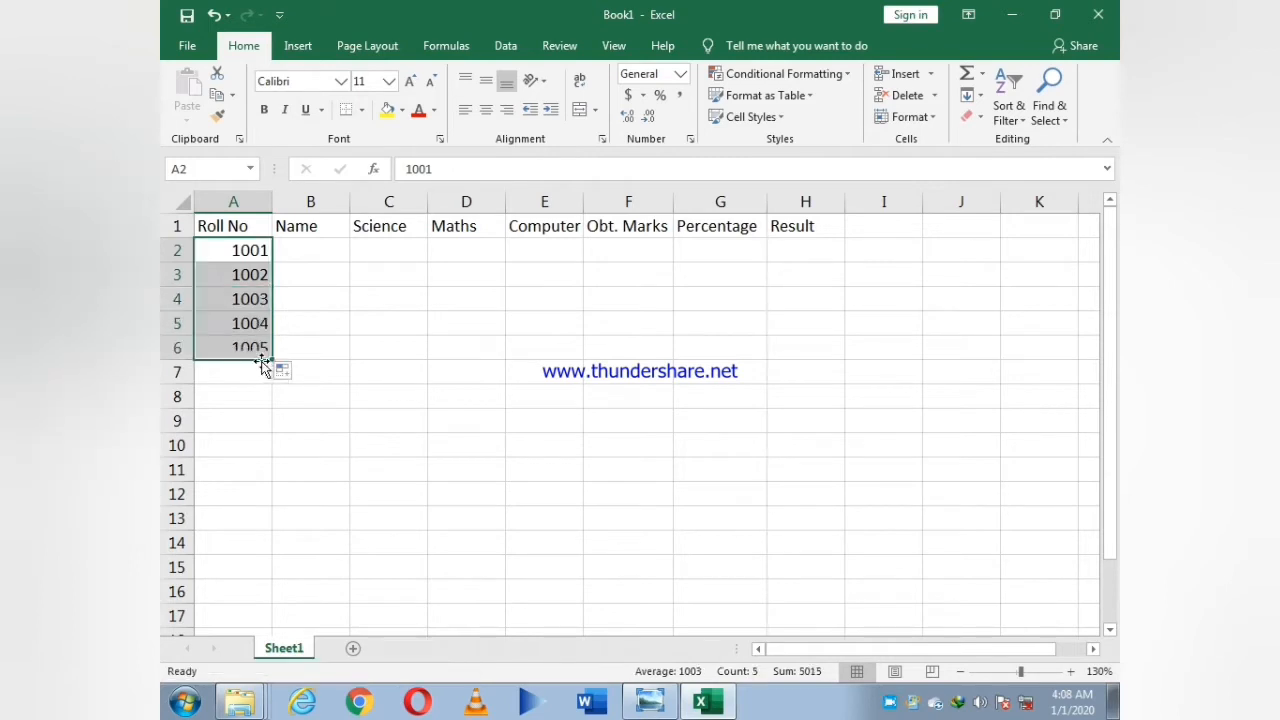
- Enter the five students' first names in the Name column, cells B2 to B6
left_click(287, 245)
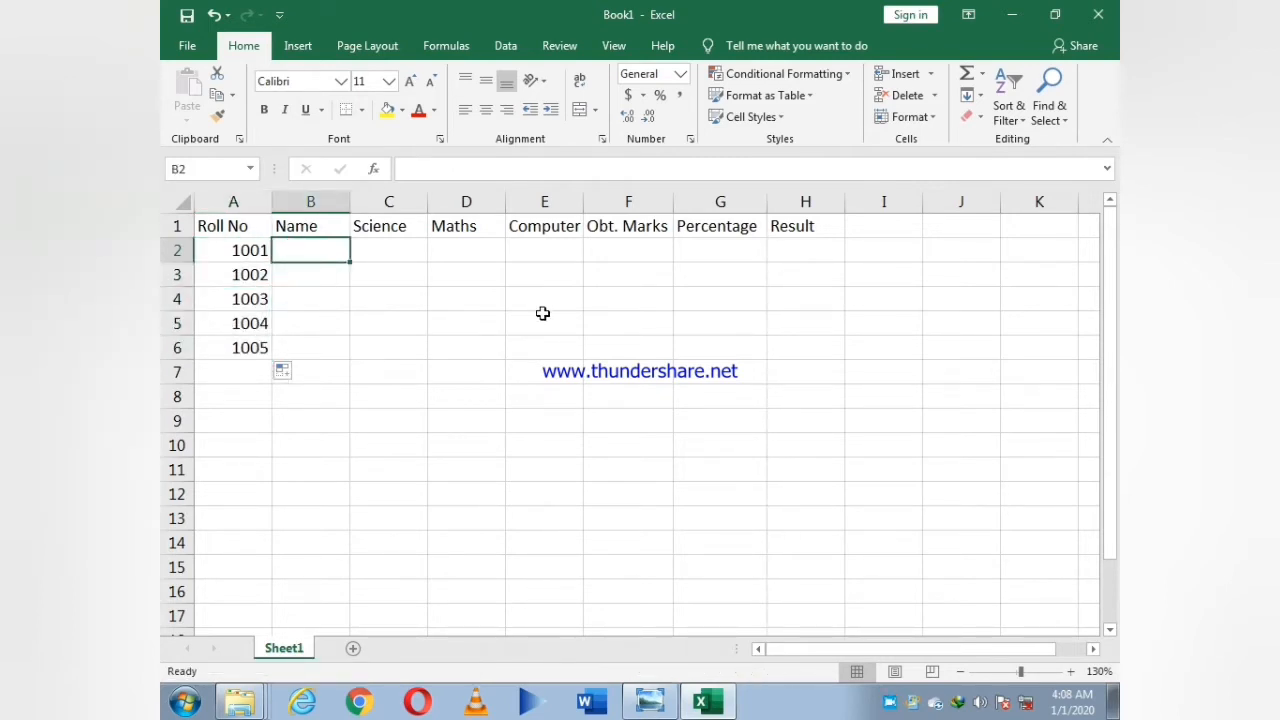
type("Tom")
key("Return")
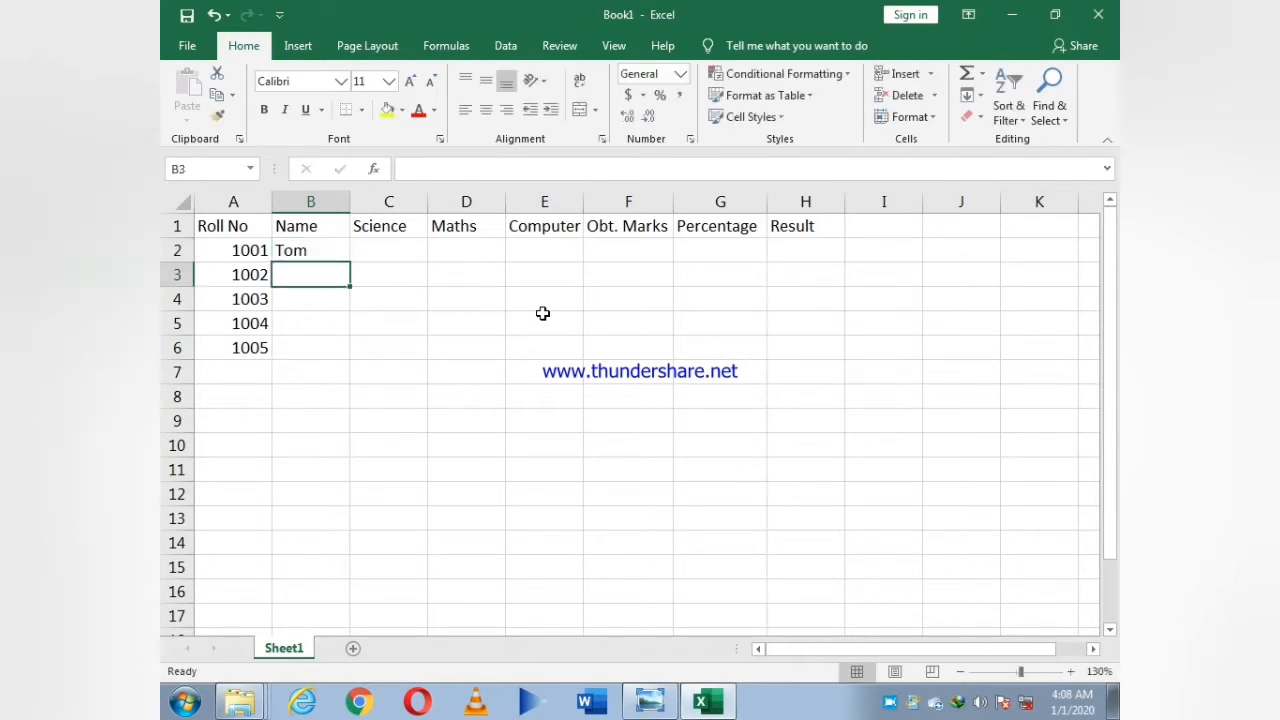
type("Harry")
key("BackSpace")
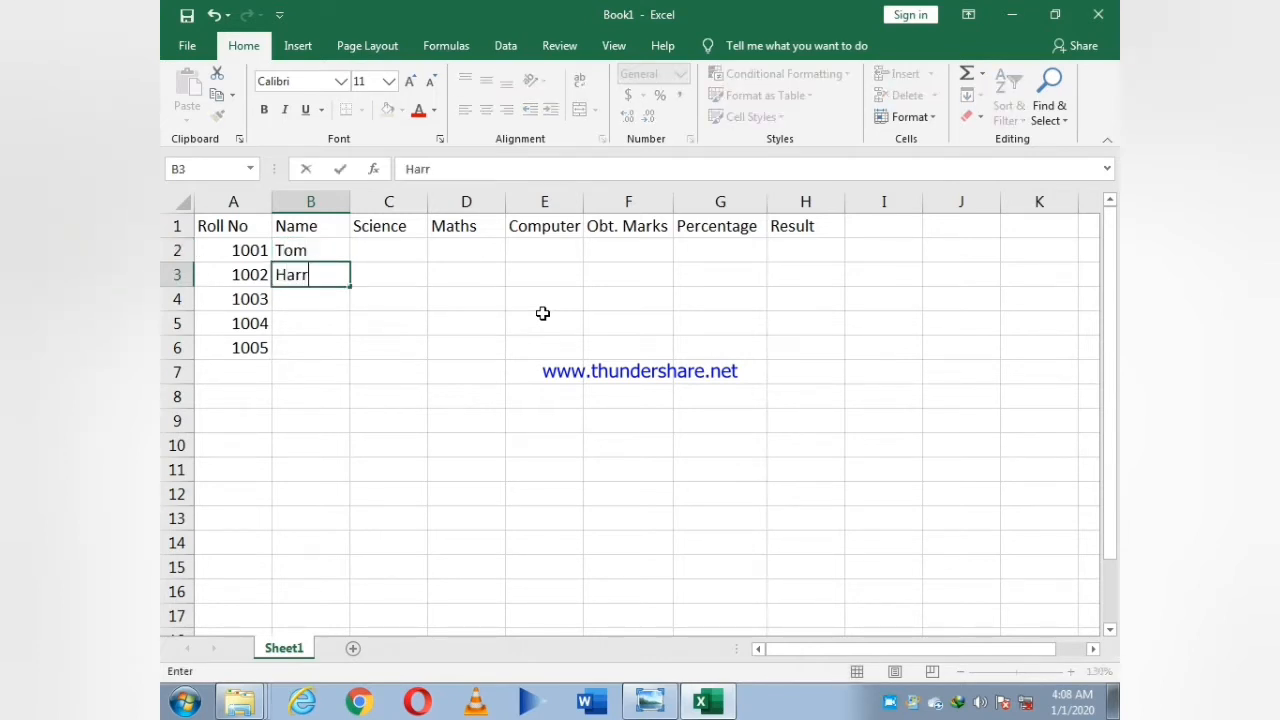
type("y")
key("Return")
type("C")
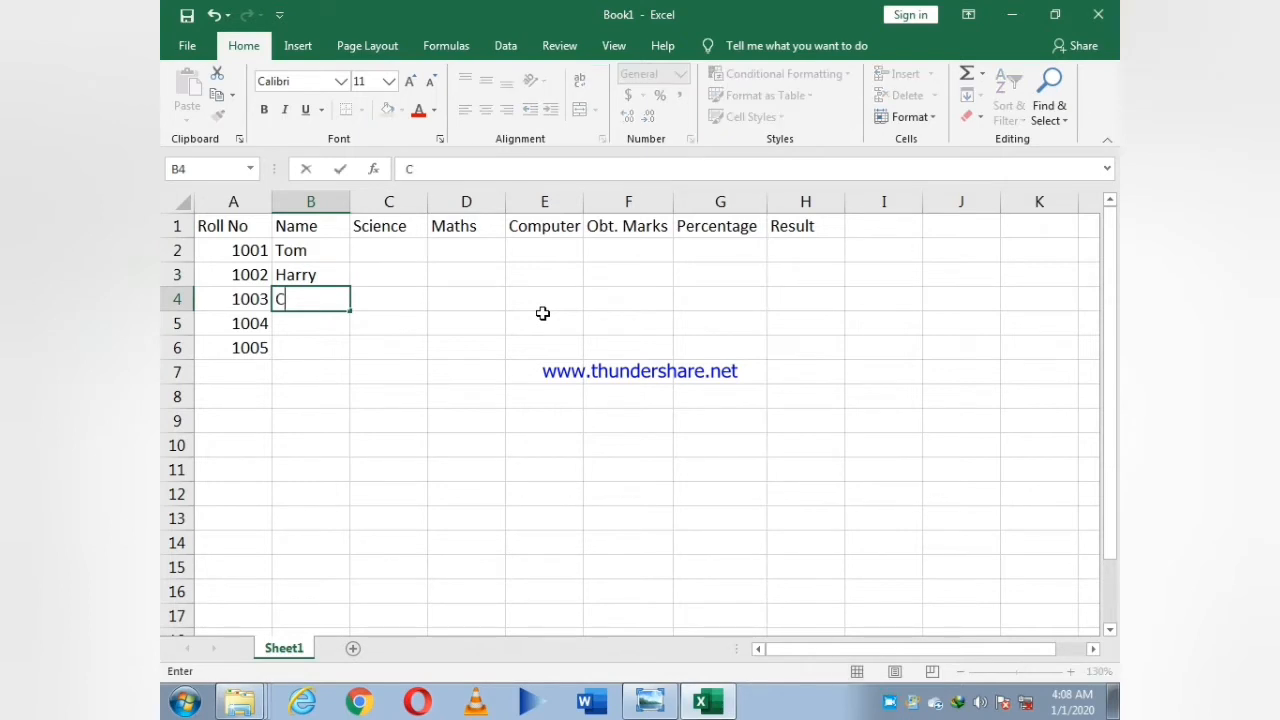
type("ristopher")
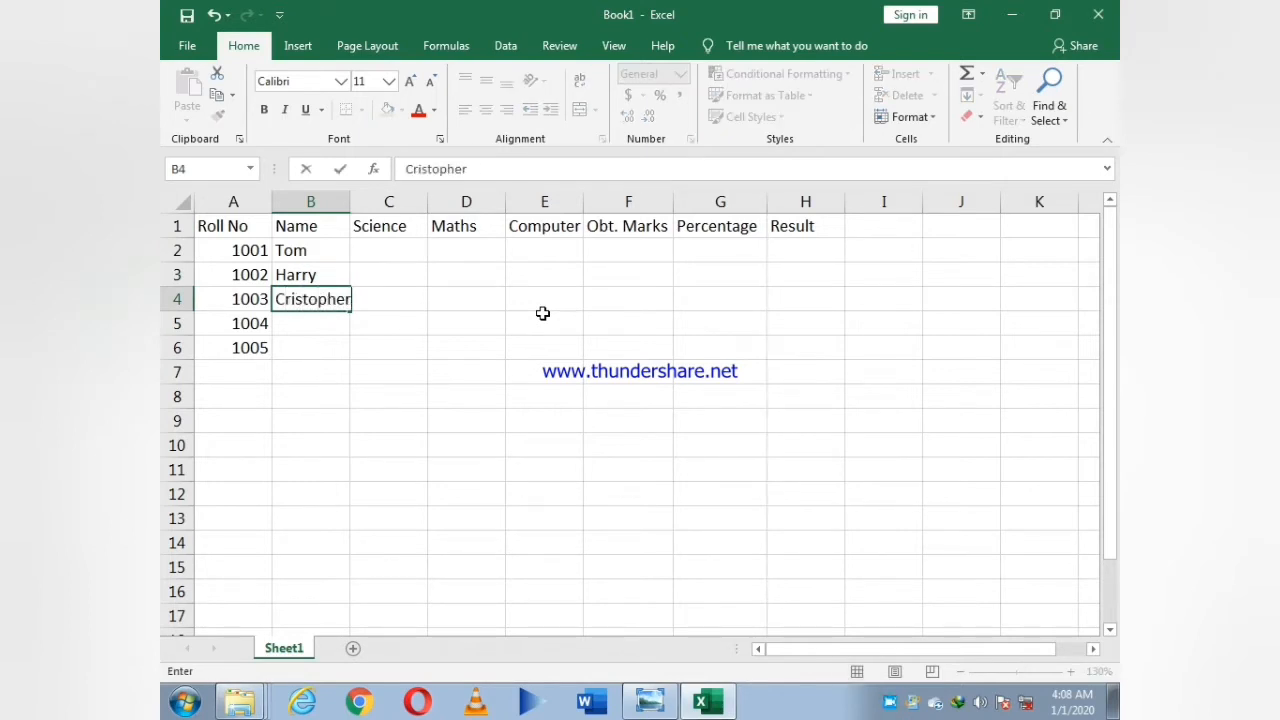
key("Return")
type("James")
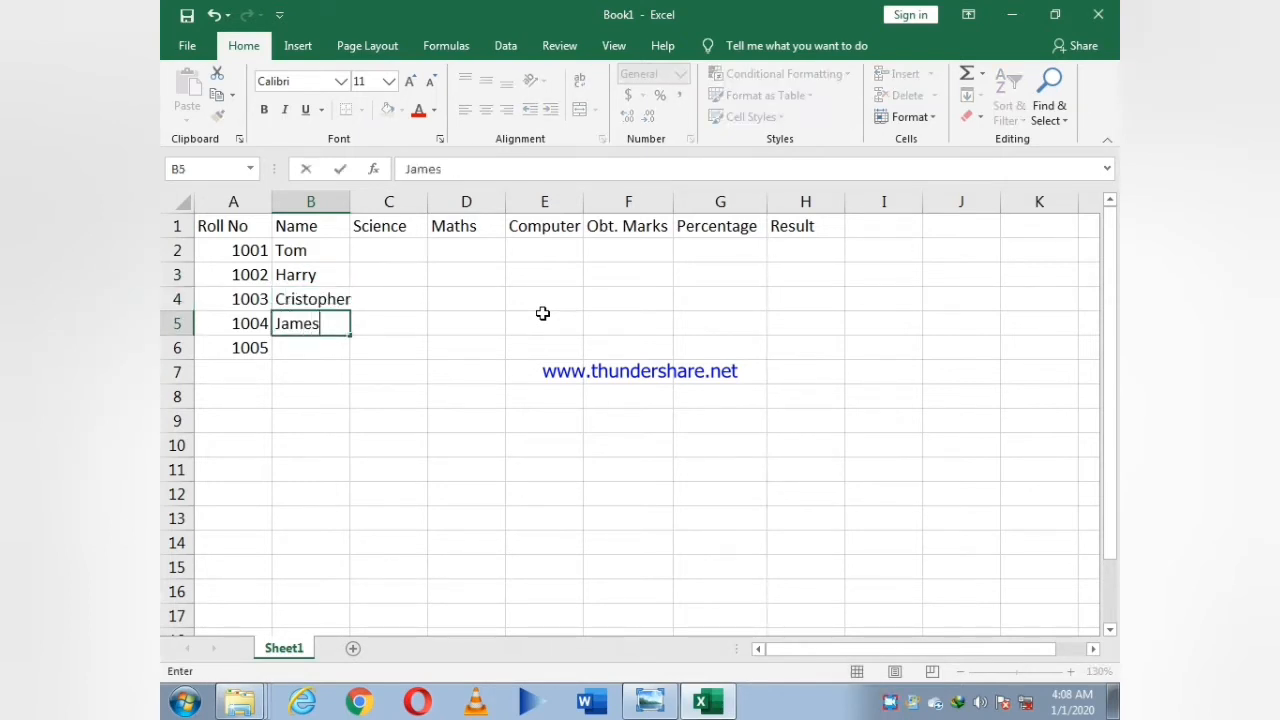
key("Return")
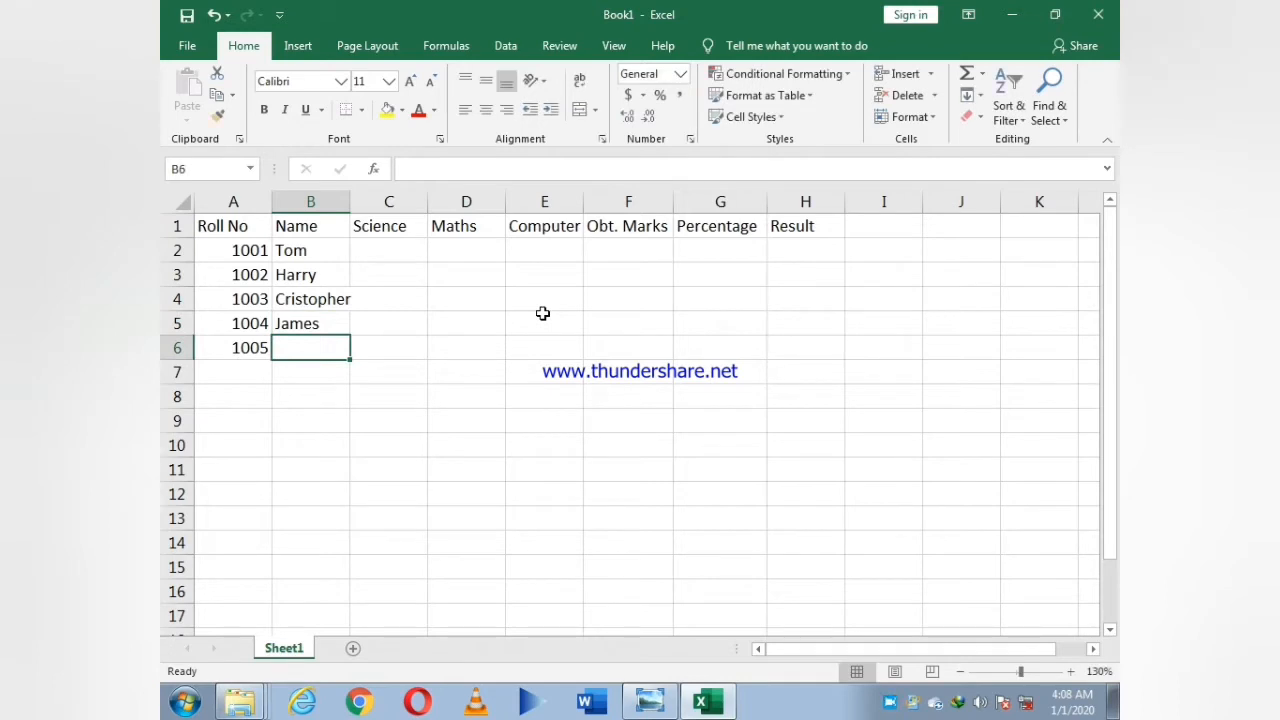
type("John")
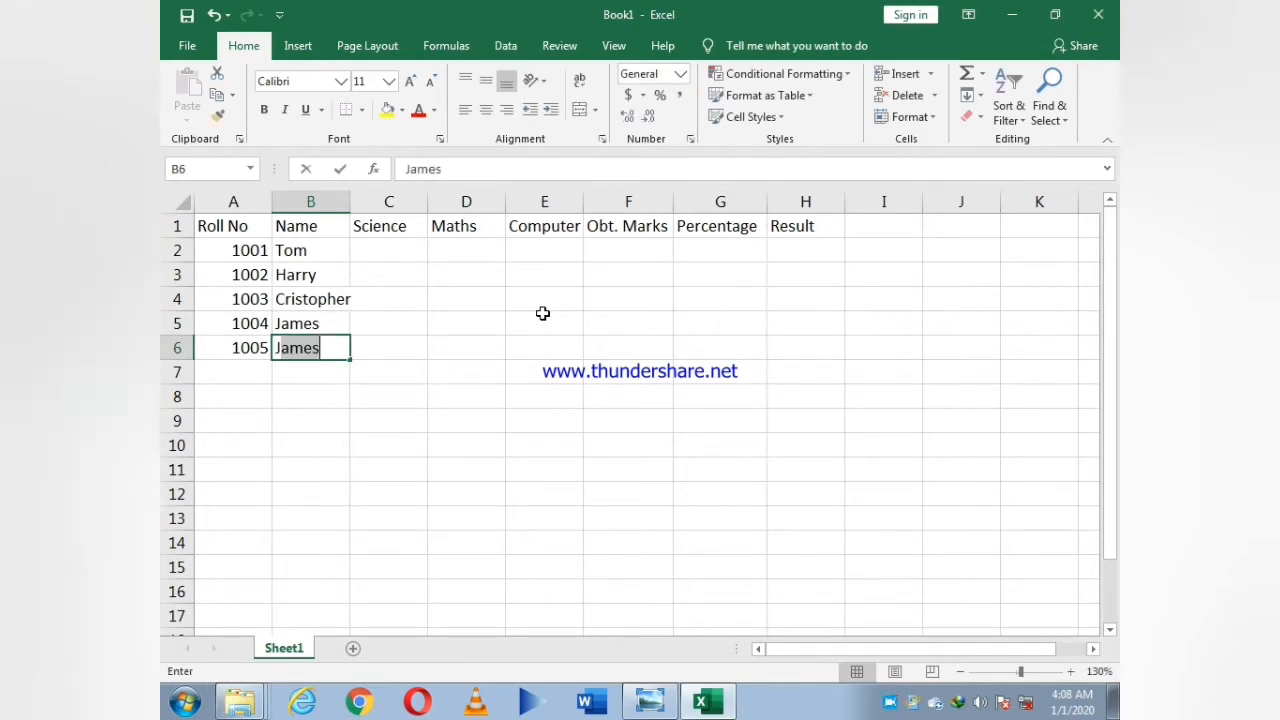
key("Tab")
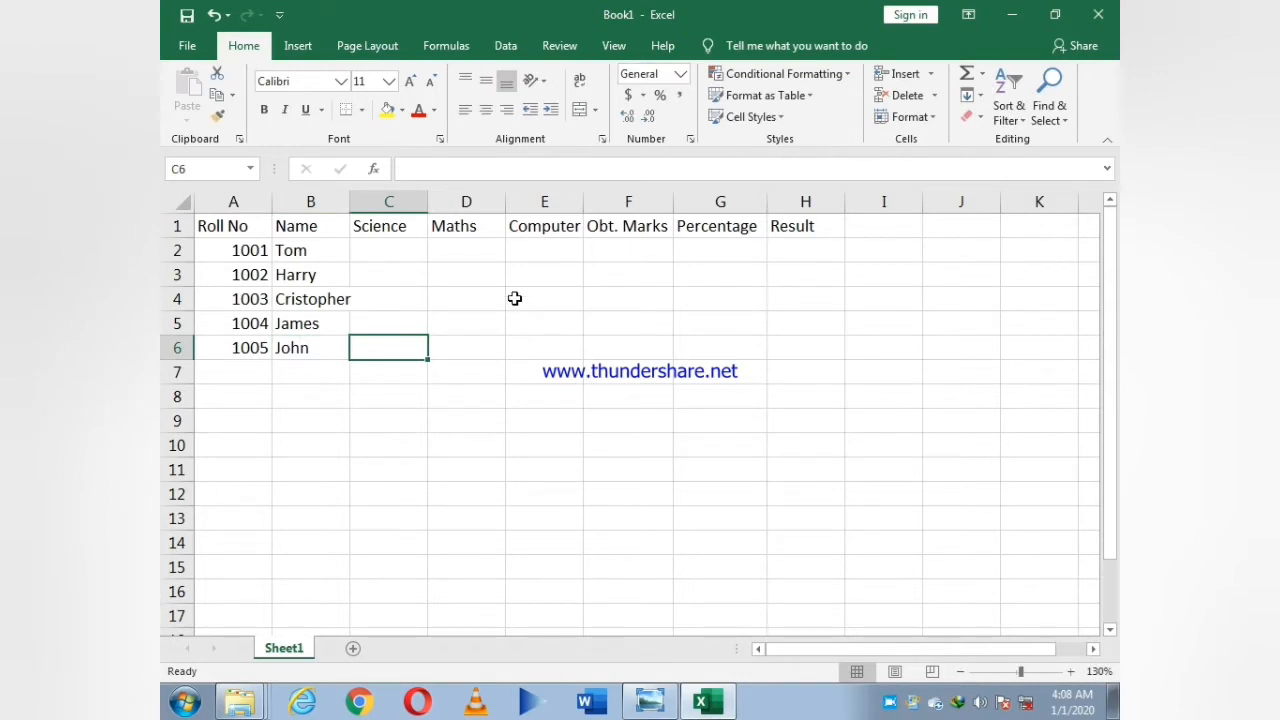
- Enter the formula =RANDBETWEEN(60,100) in C2 as the first student's Science mark
left_click(409, 246)
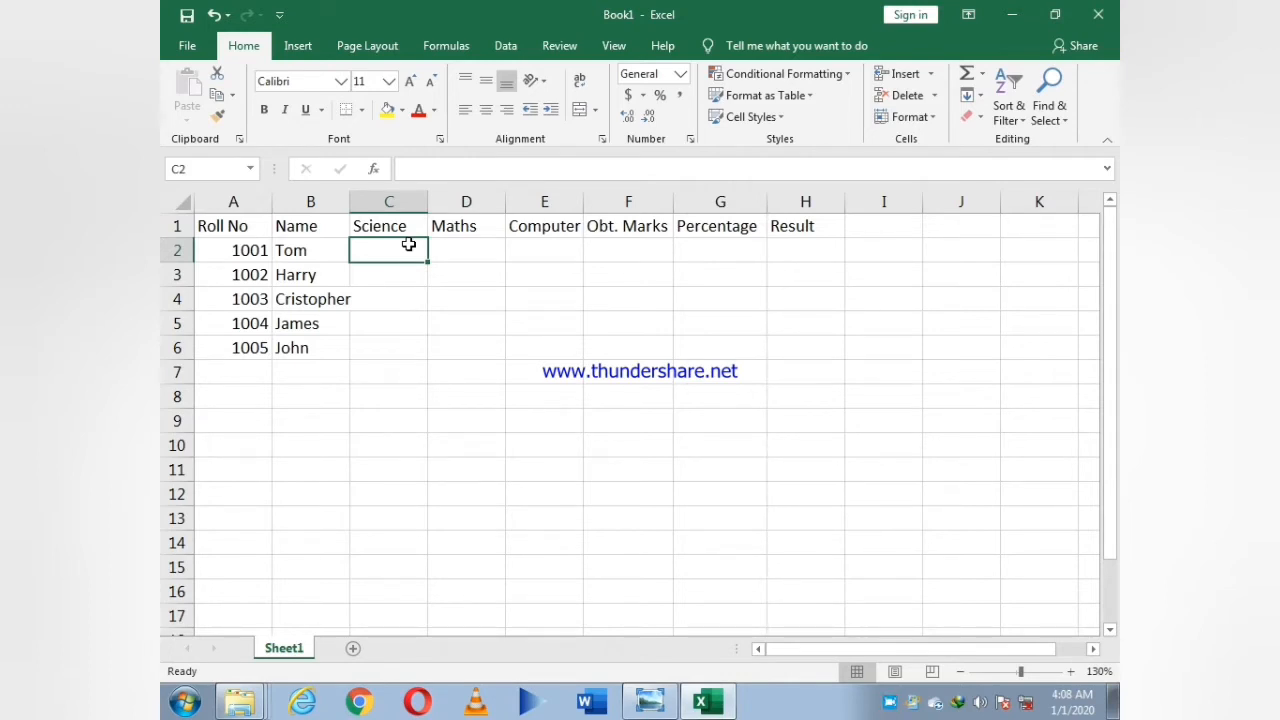
type("=")
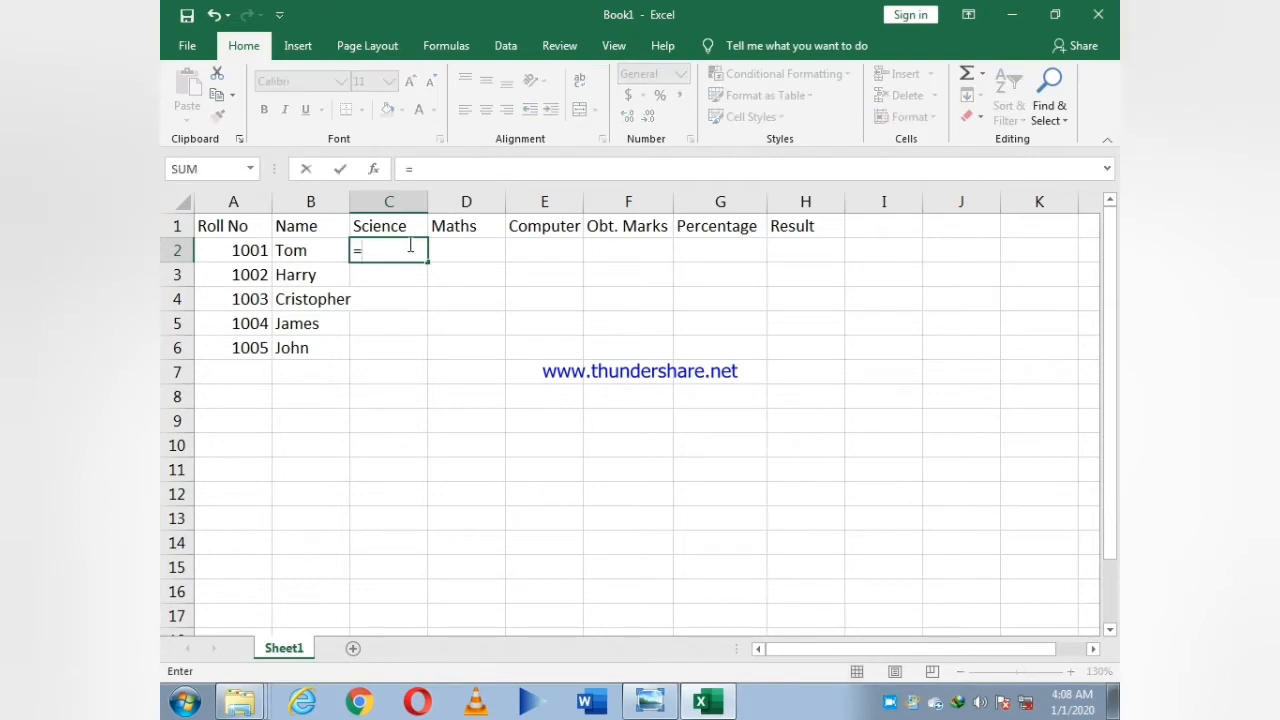
type("rand")
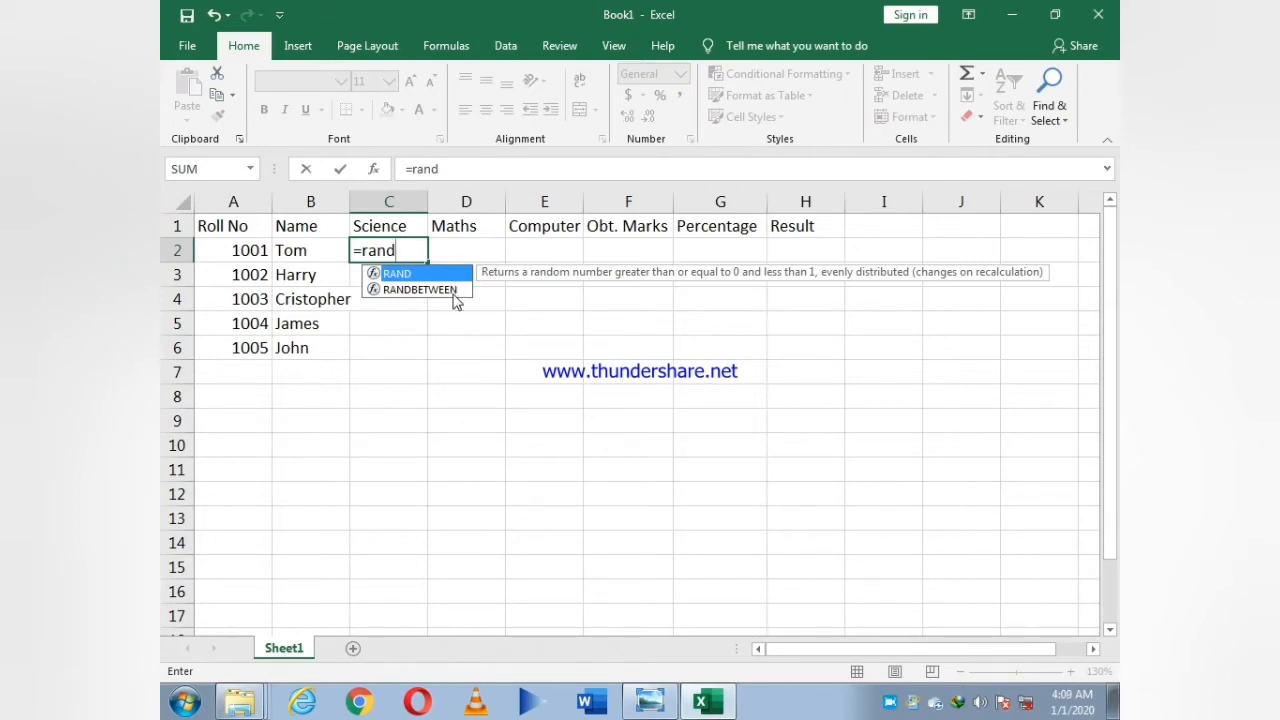
type("bet")
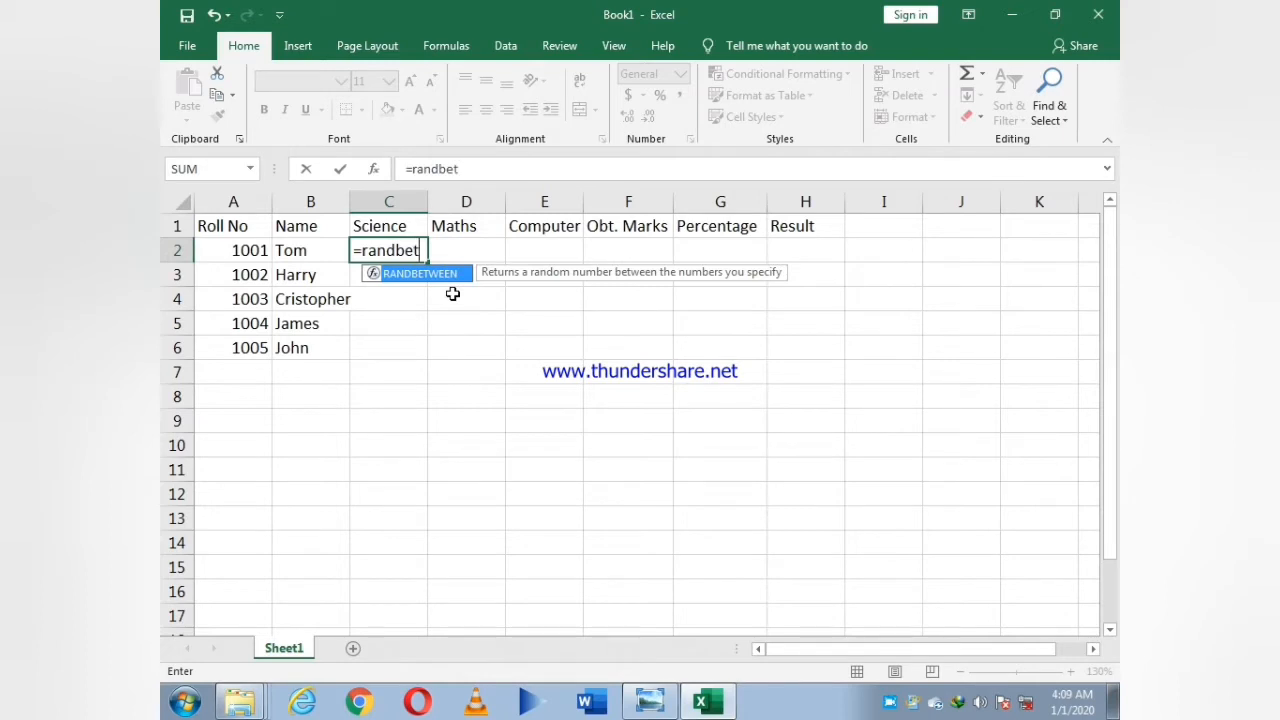
type("ween(")
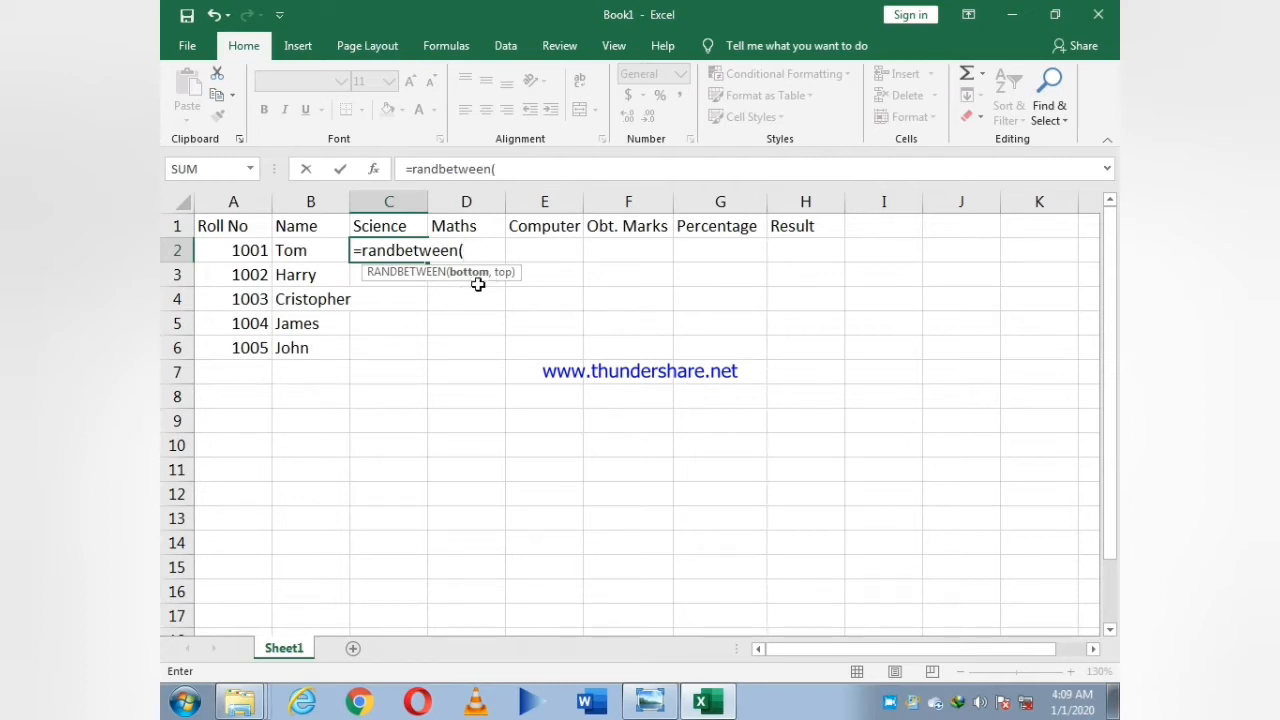
type("60,")
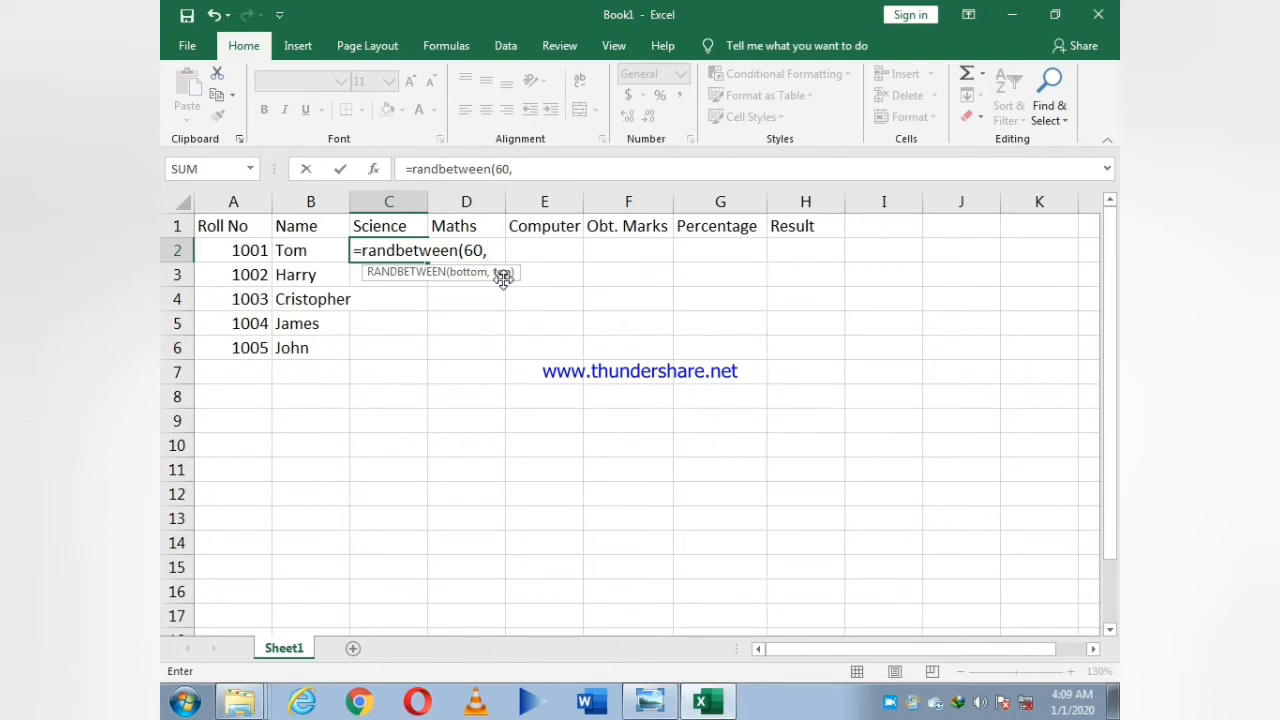
type("100")
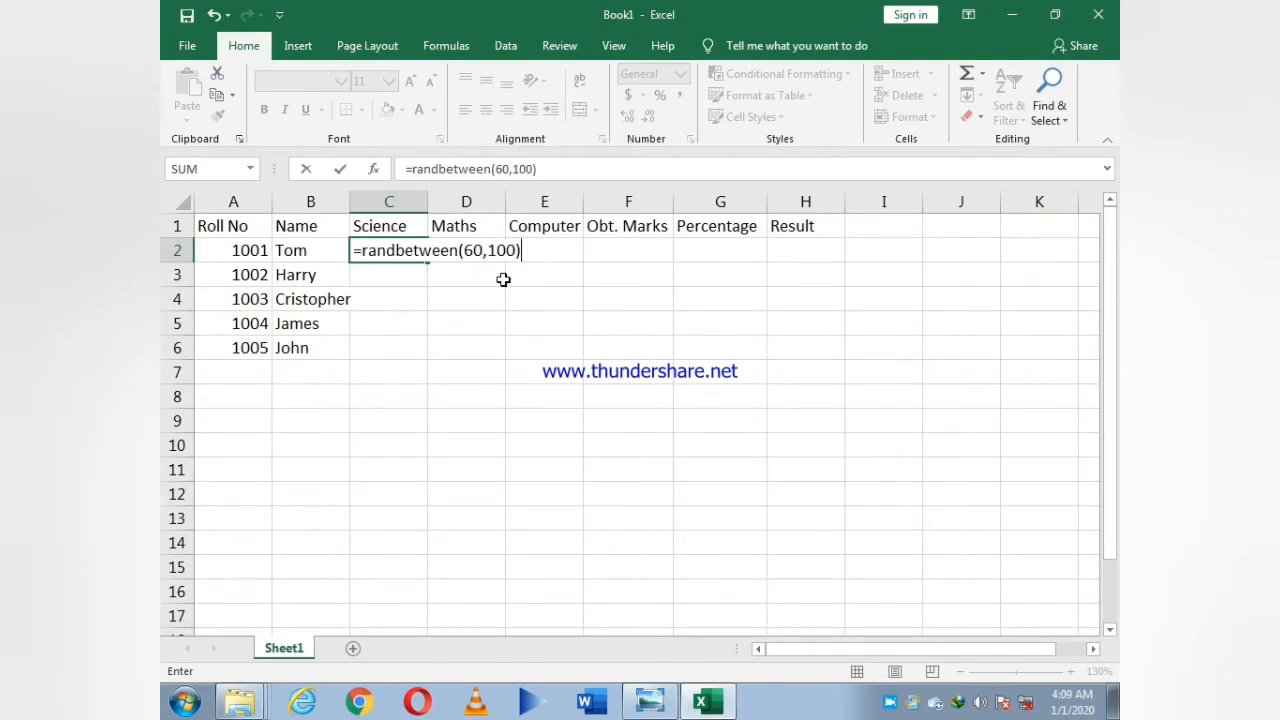
key("Return")
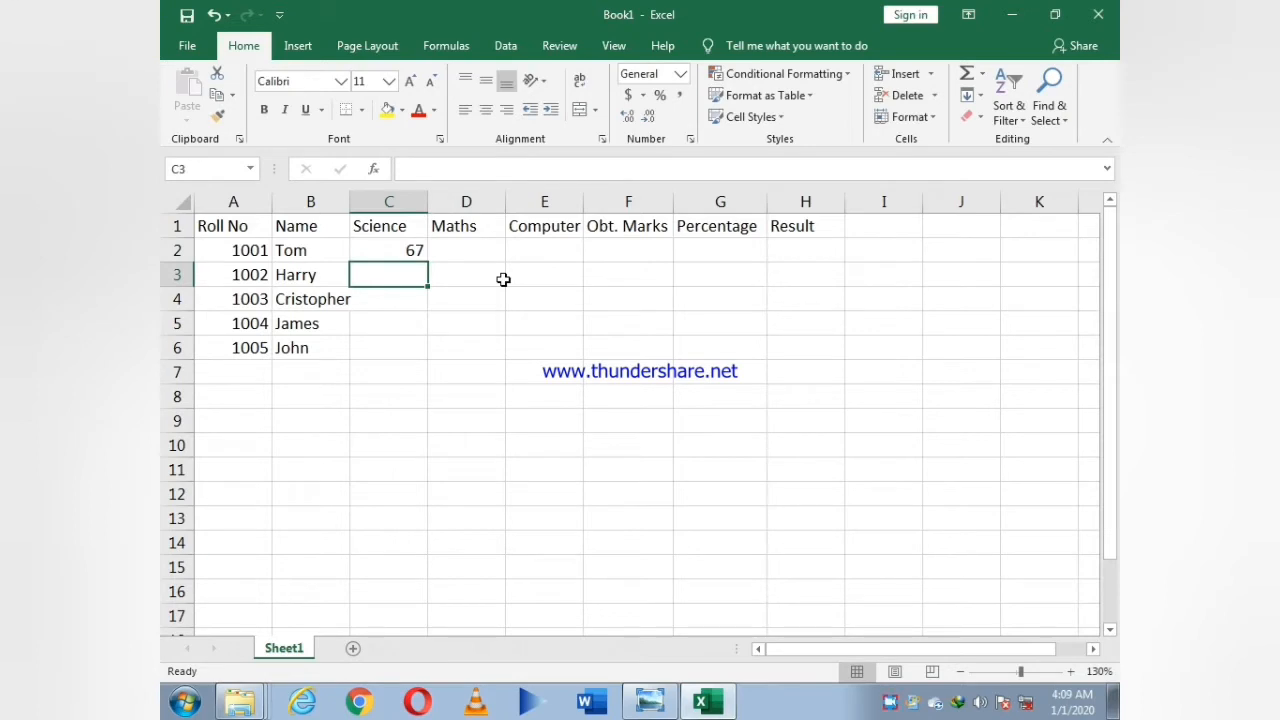
- Enter the formula =RANDBETWEEN(60,100) in C3 as the second student's Science mark
left_click(403, 251)
left_click(412, 275)
type("=")
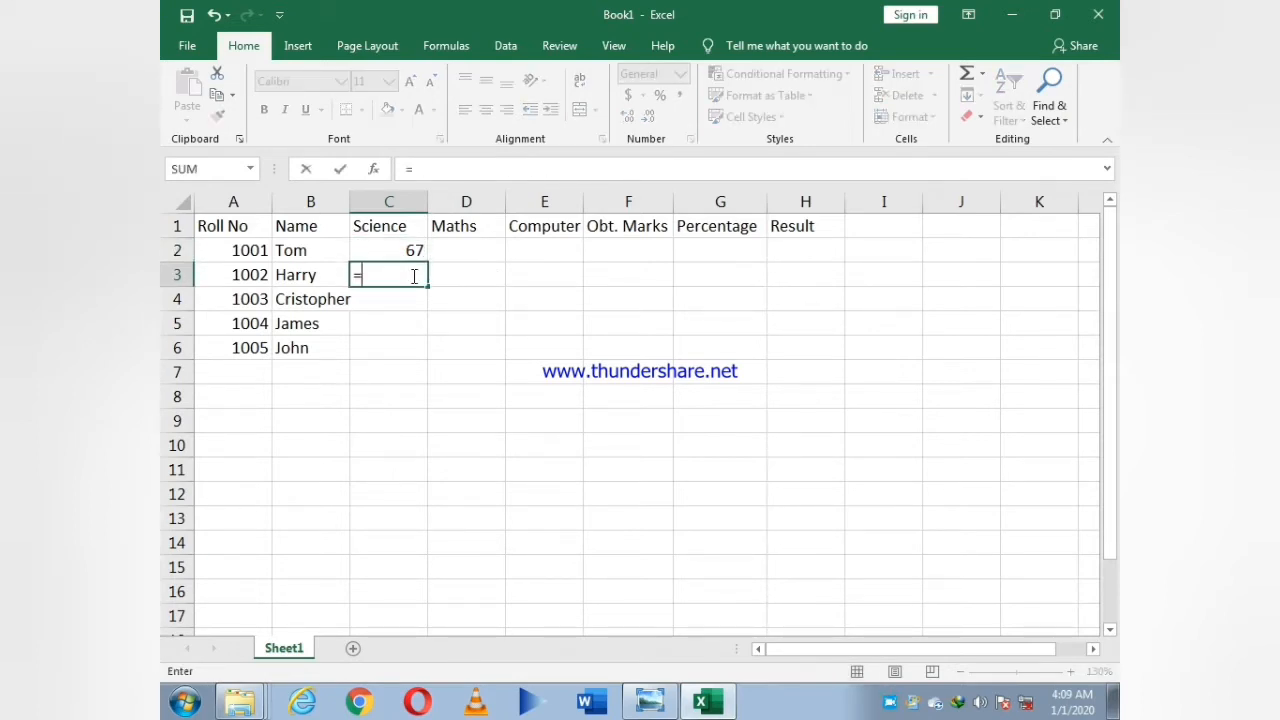
type("rand")
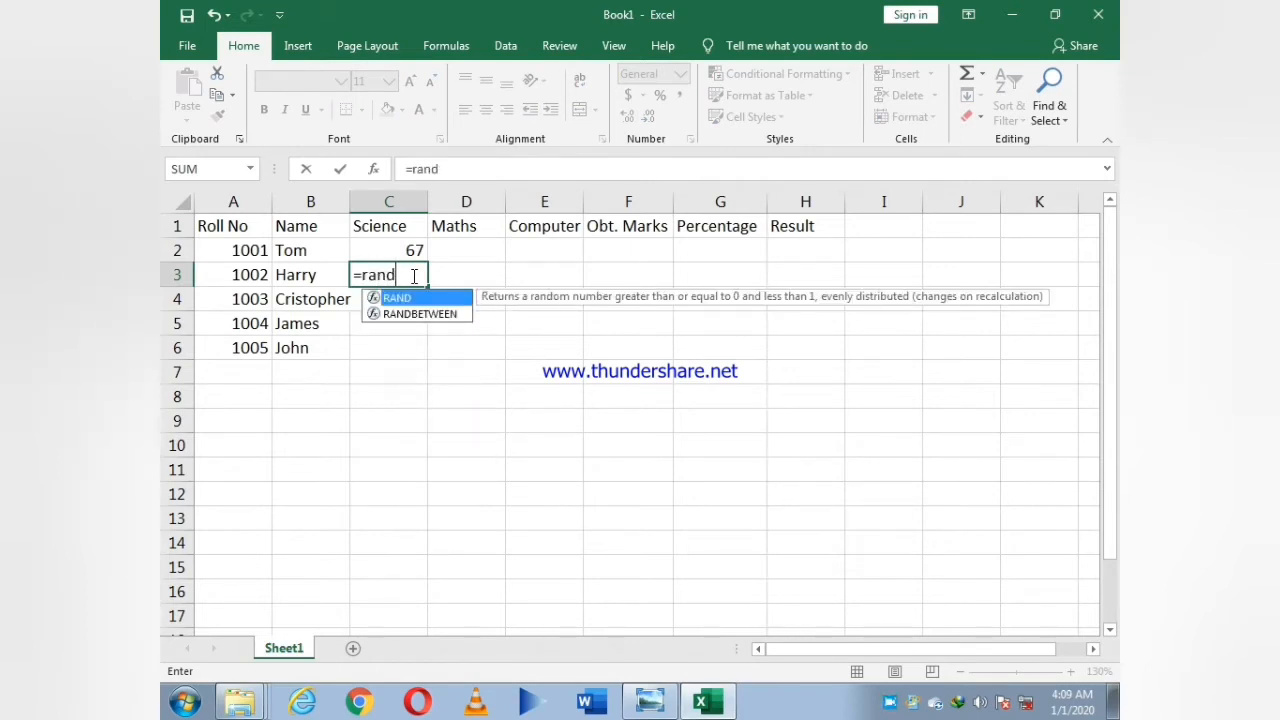
type("bet")
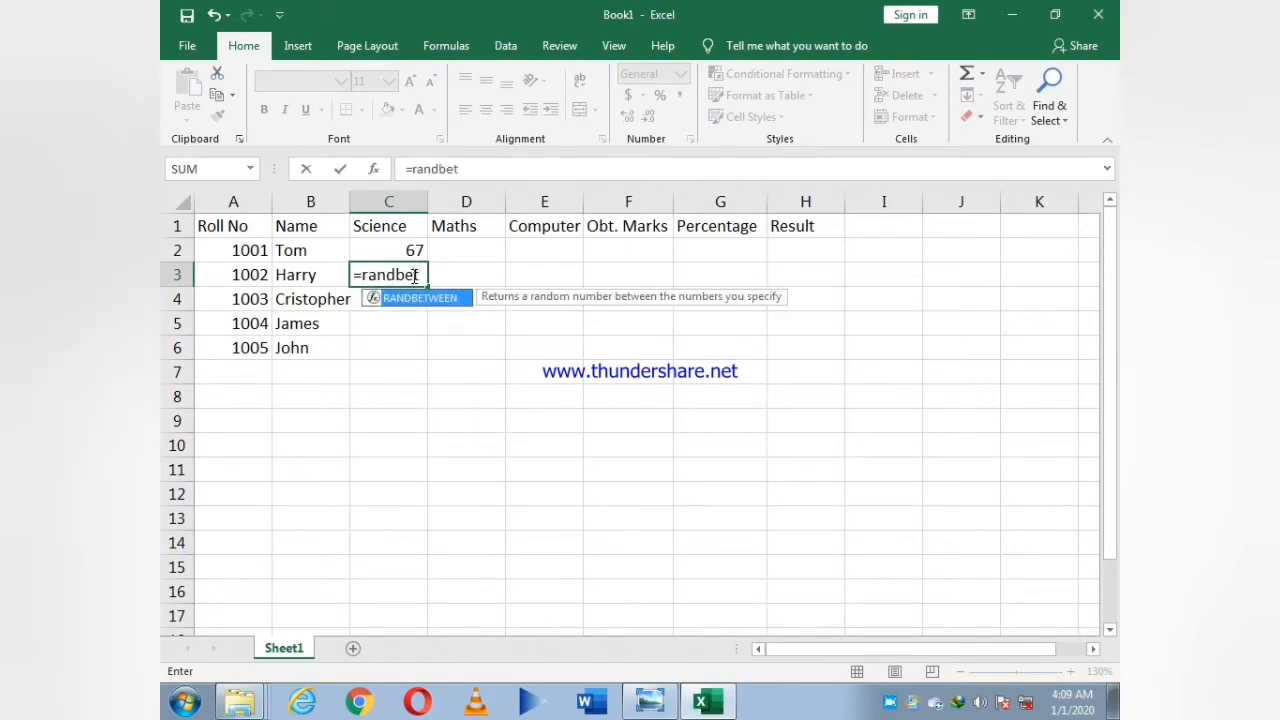
key("BackSpace")
type("tween(")
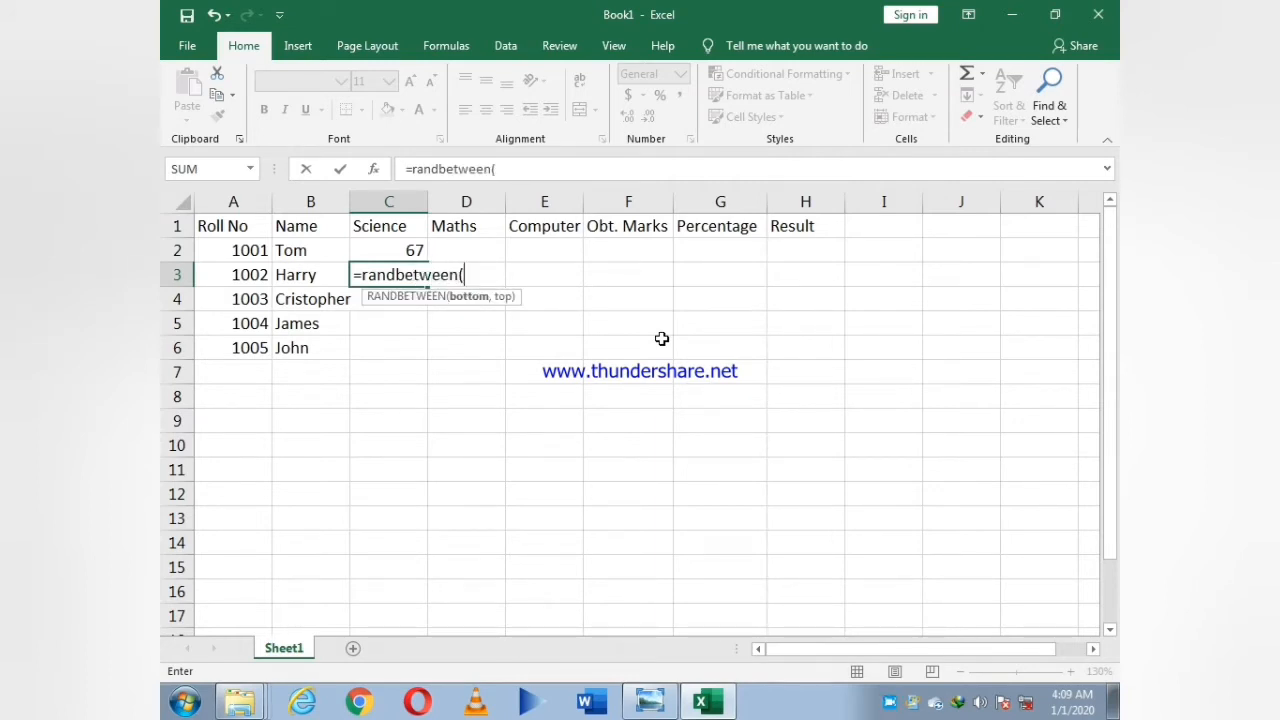
type("60,")
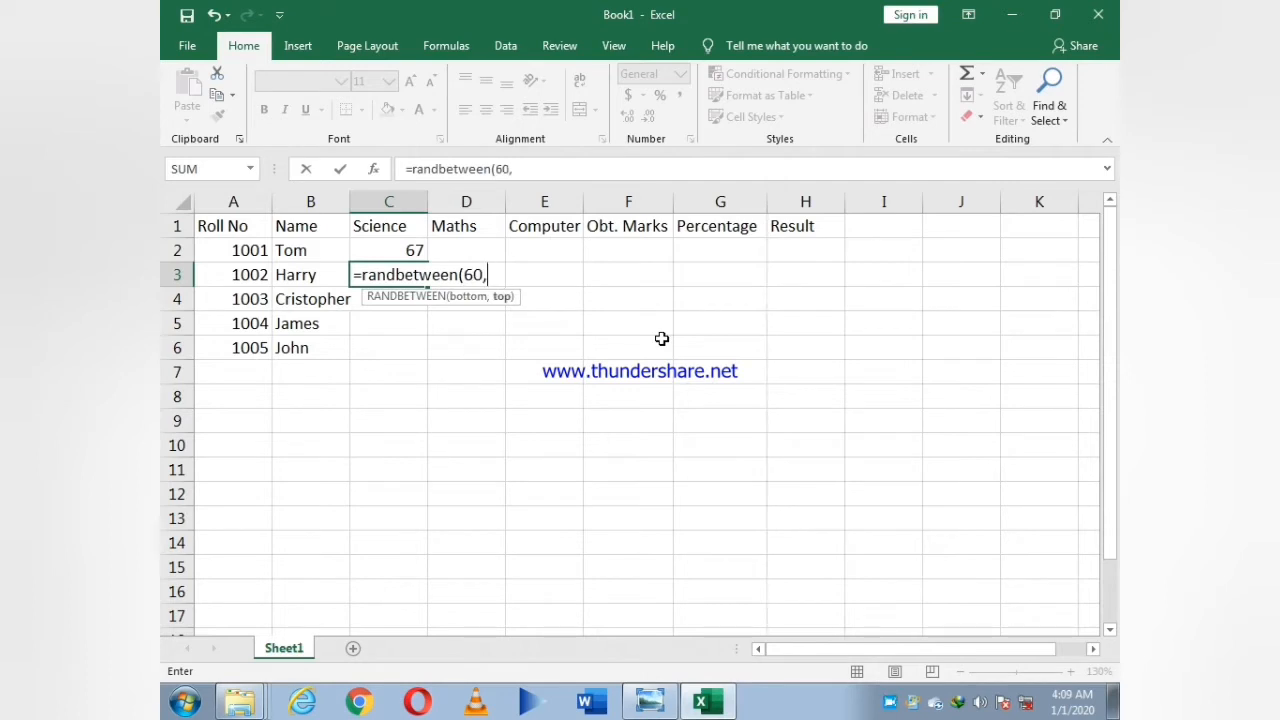
type("100)")
key("Return")
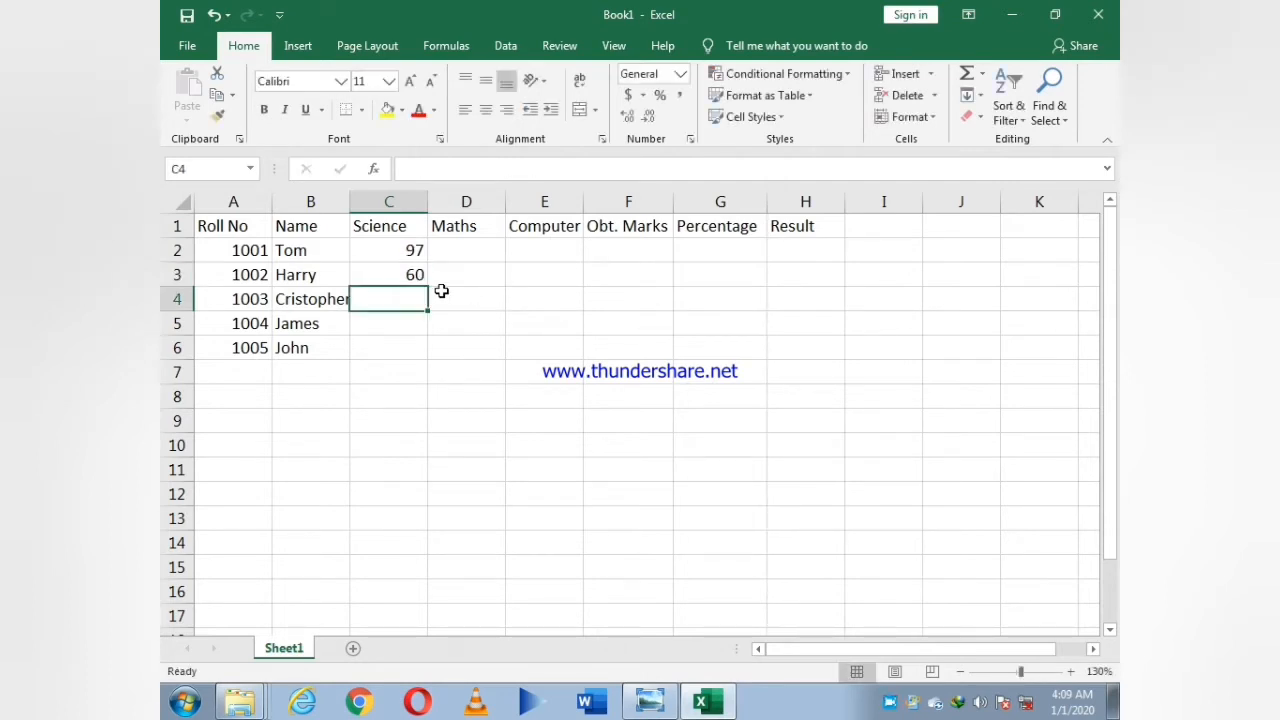
- Fill the random-mark formula down the Science column to C6 and across the Maths and Computer columns to E6
left_click(410, 272)
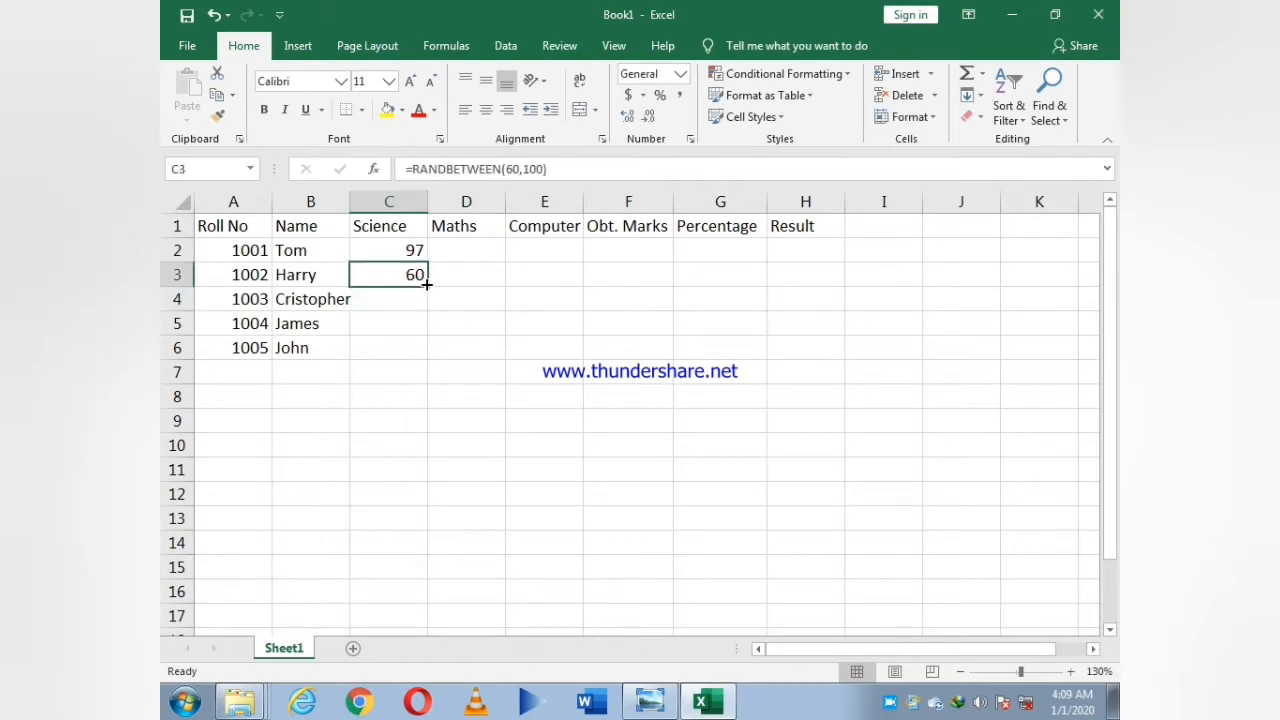
left_click_drag(426, 285, 417, 352)
left_click_drag(411, 250, 563, 368)
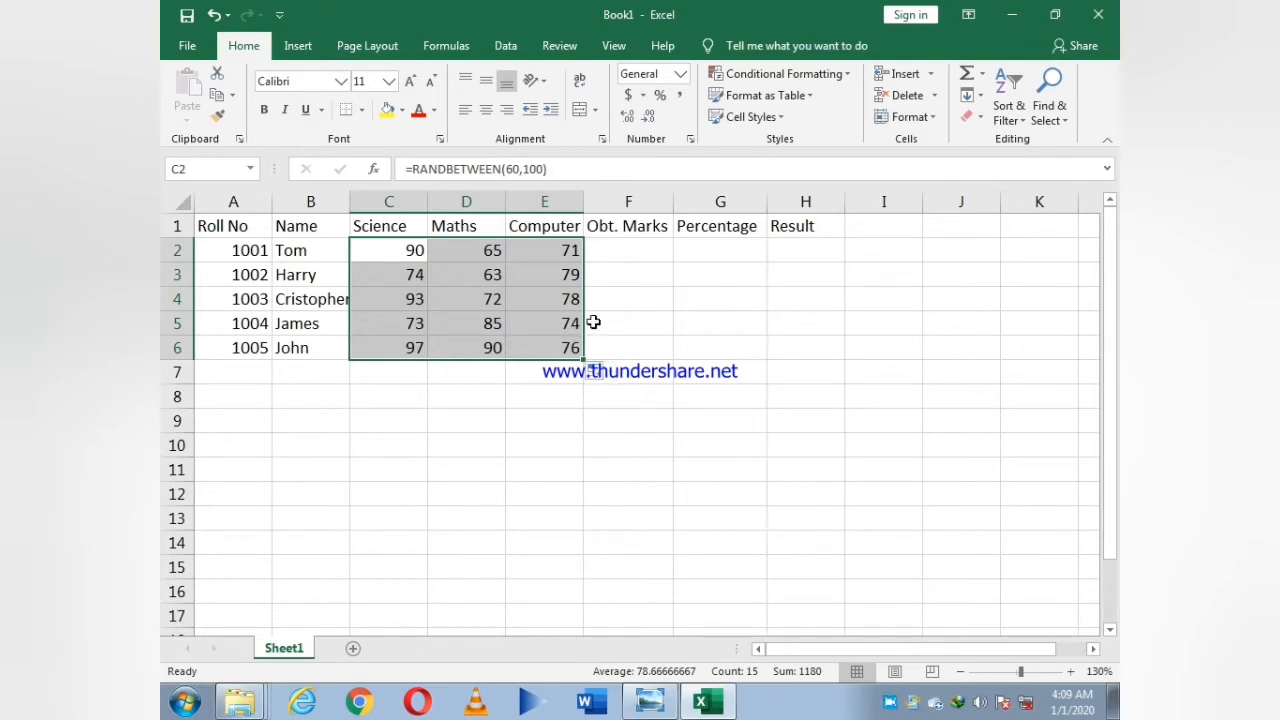
double_click(619, 247)
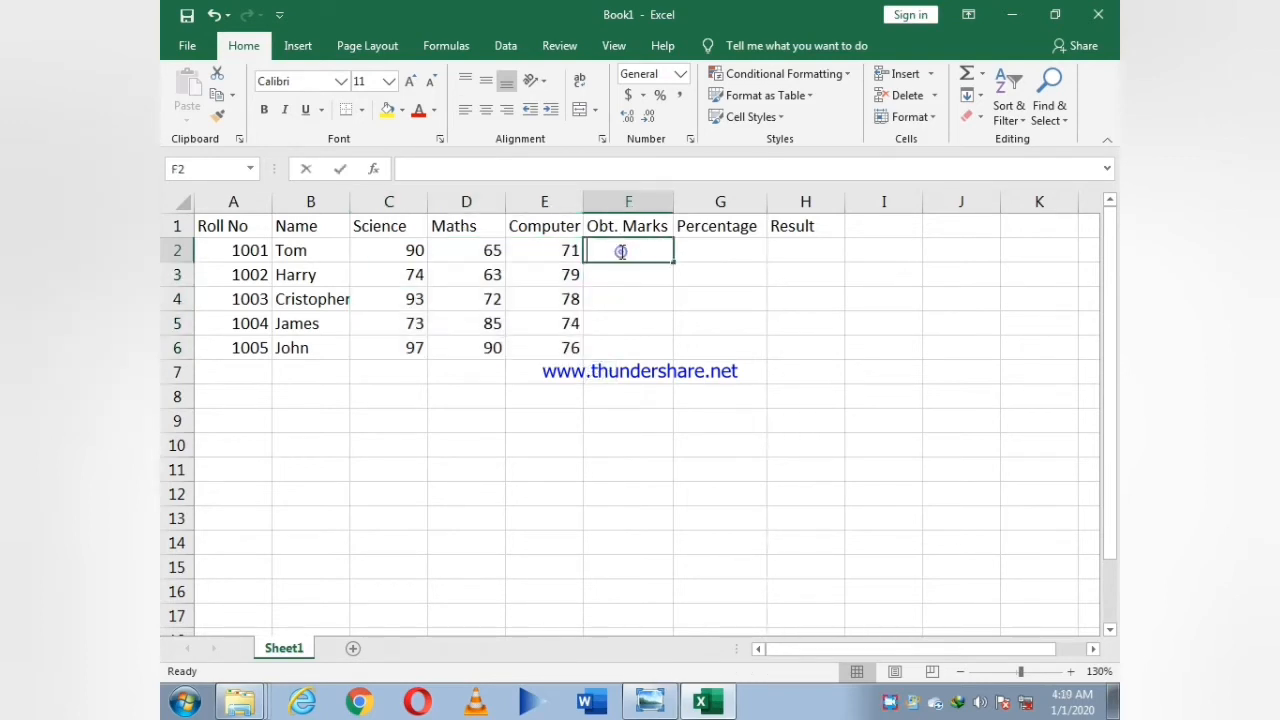
left_click(623, 268)
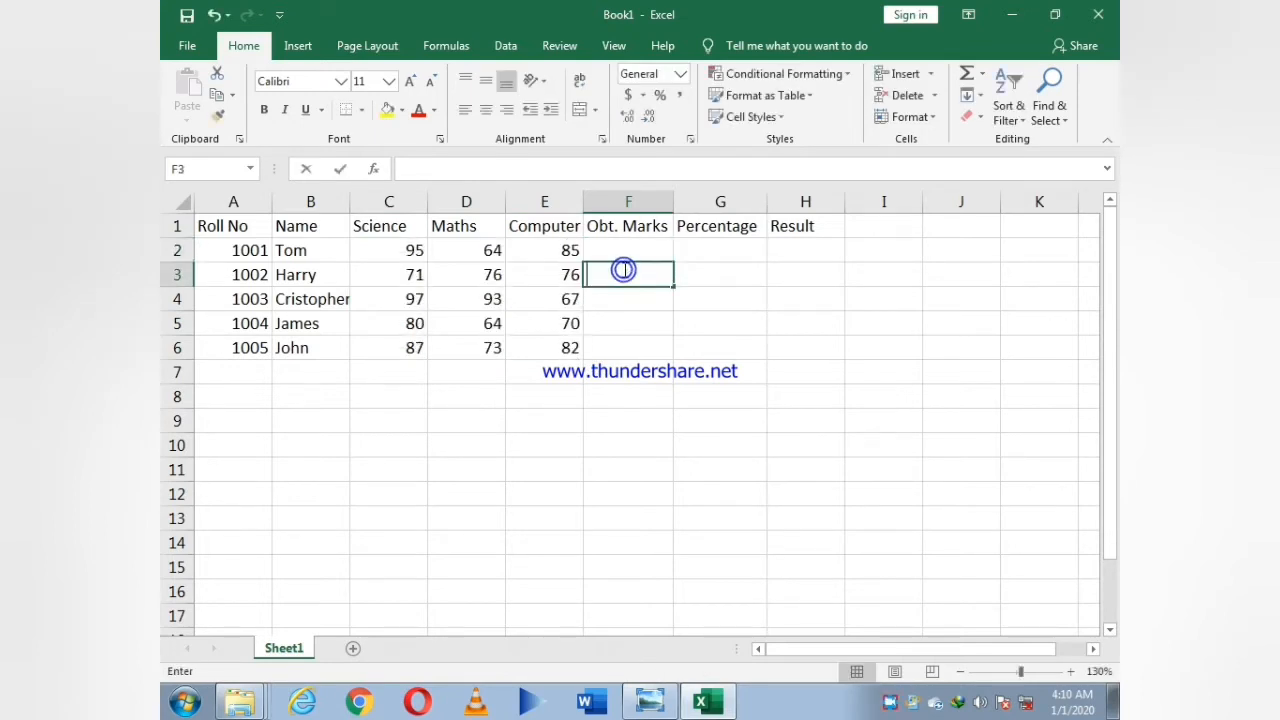
double_click(623, 268)
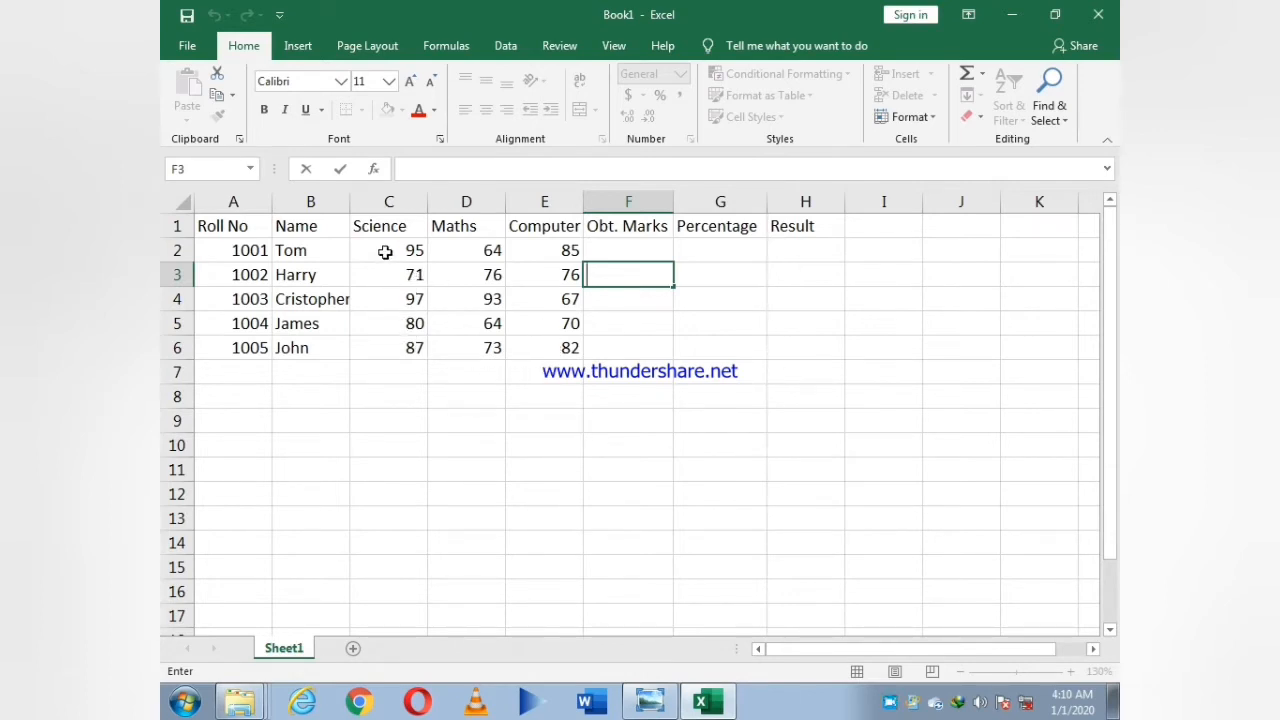
- Replace the random-mark formulas in C2:E6 with fixed values by copying the range and pasting it in place as values only
left_click_drag(386, 252, 537, 343)
right_click(541, 350)
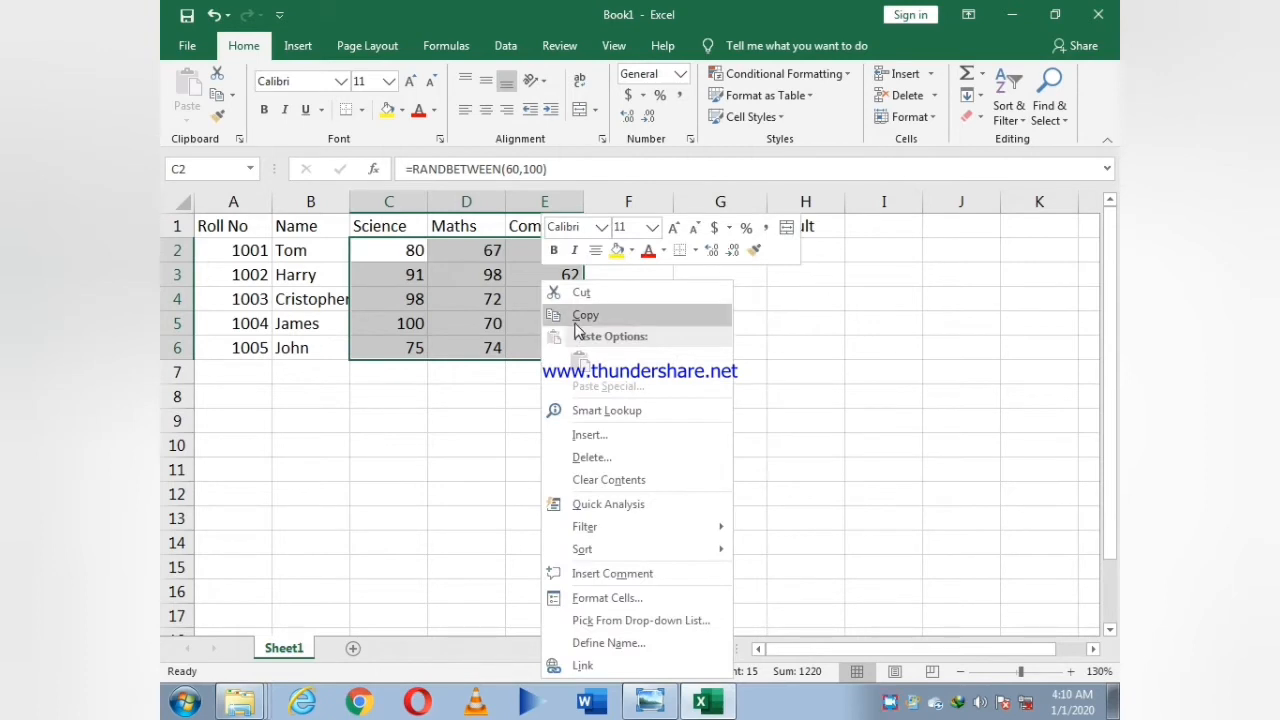
left_click(574, 315)
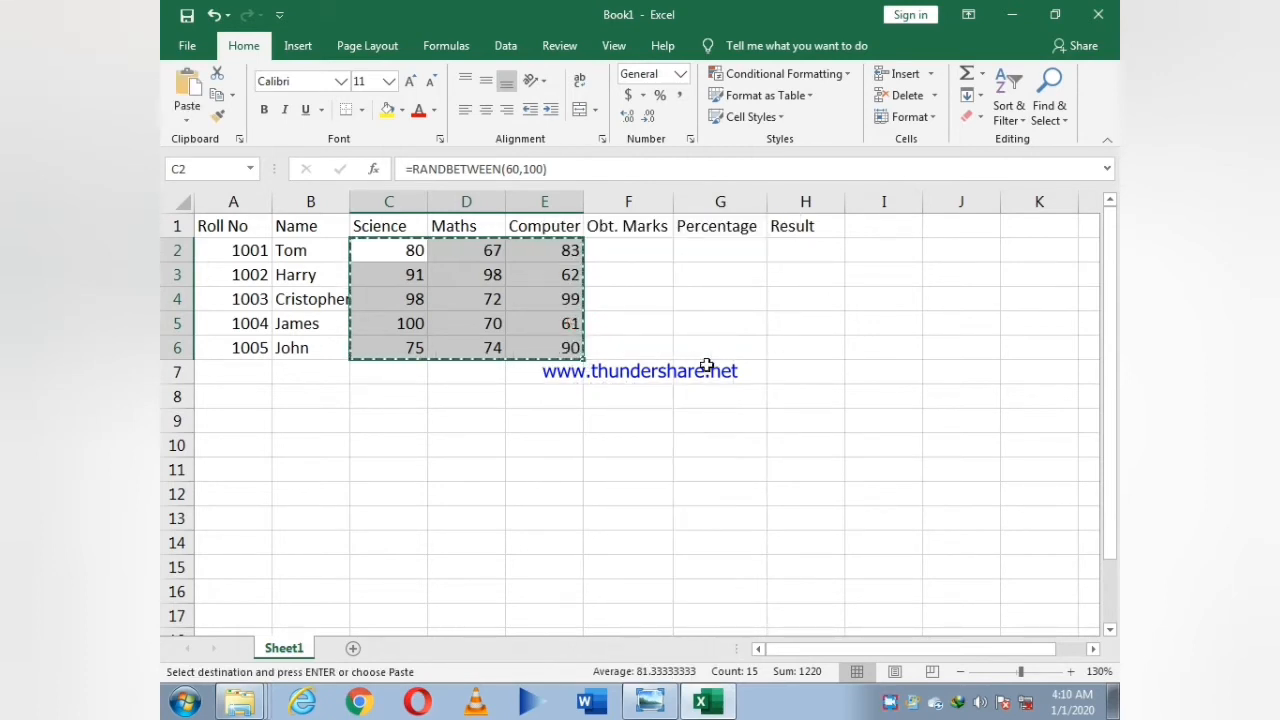
right_click(383, 252)
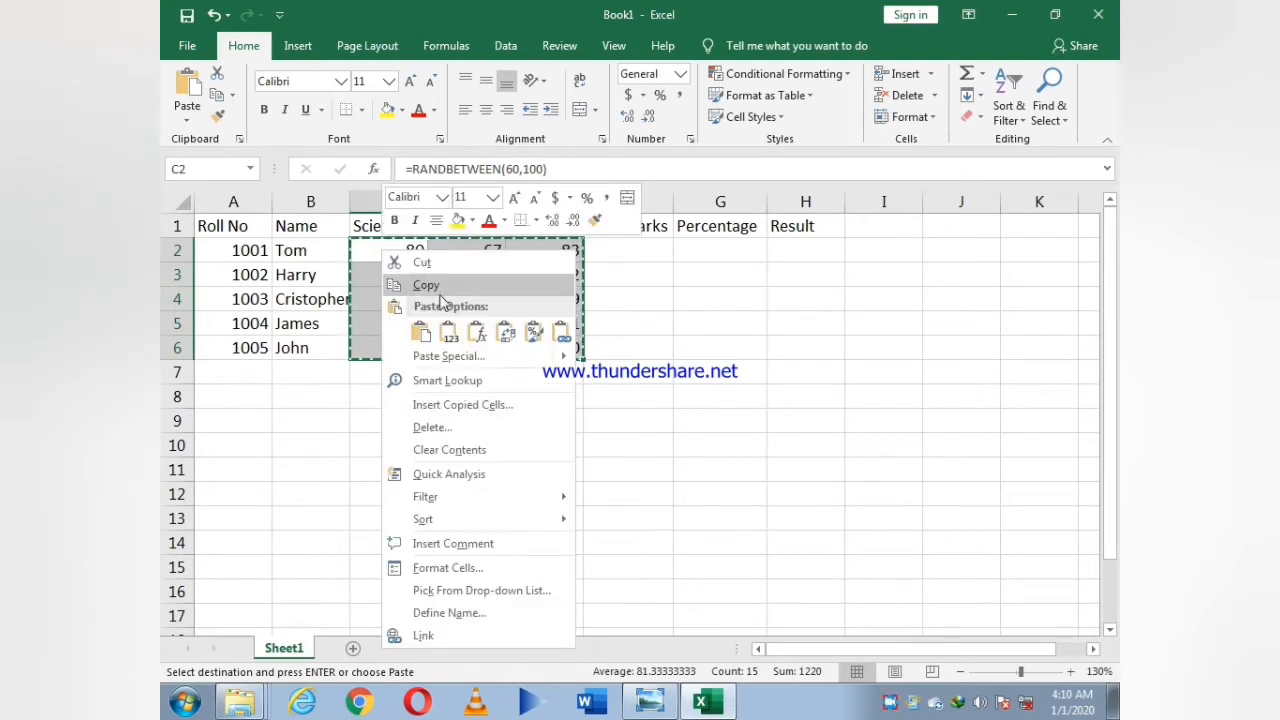
left_click(450, 334)
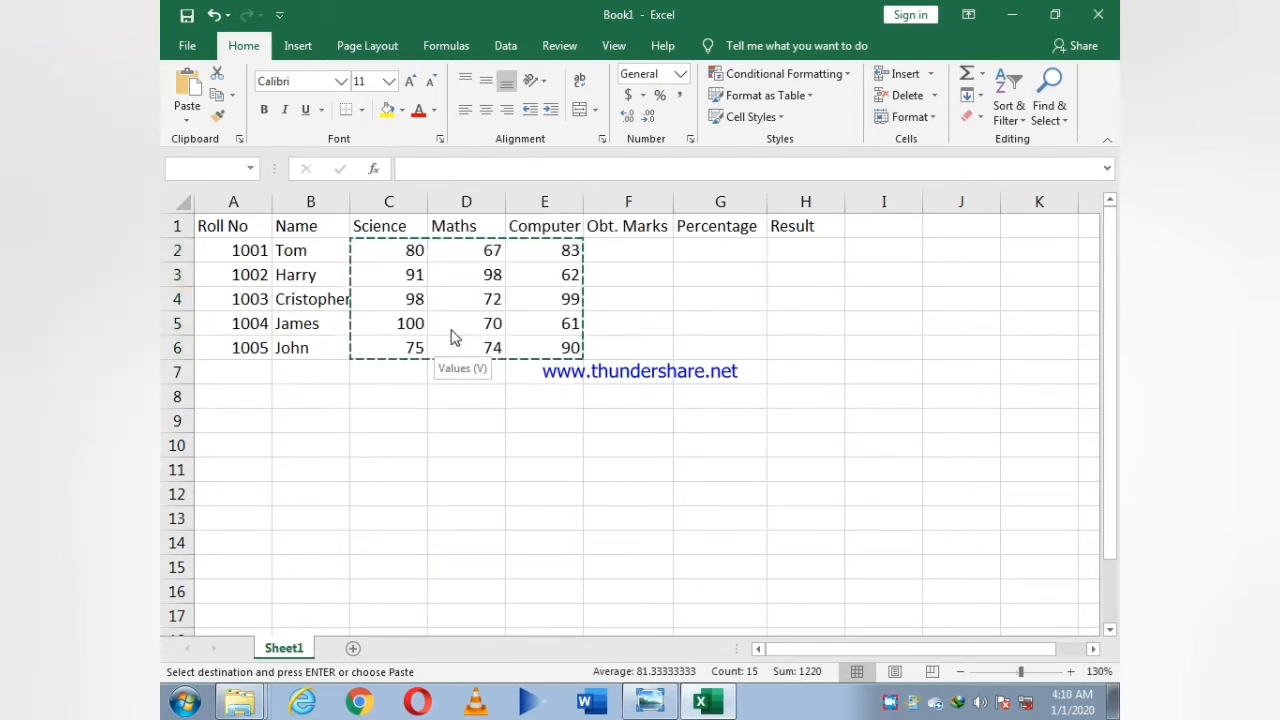
left_click(450, 330)
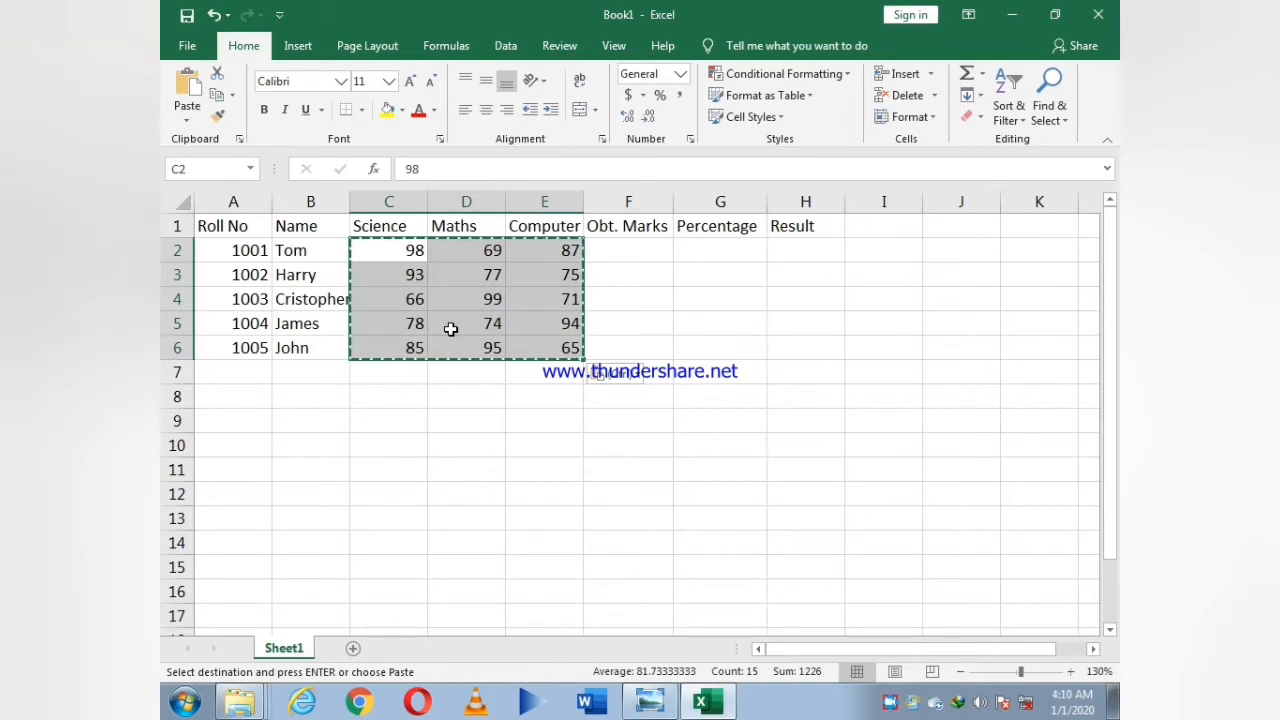
double_click(639, 325)
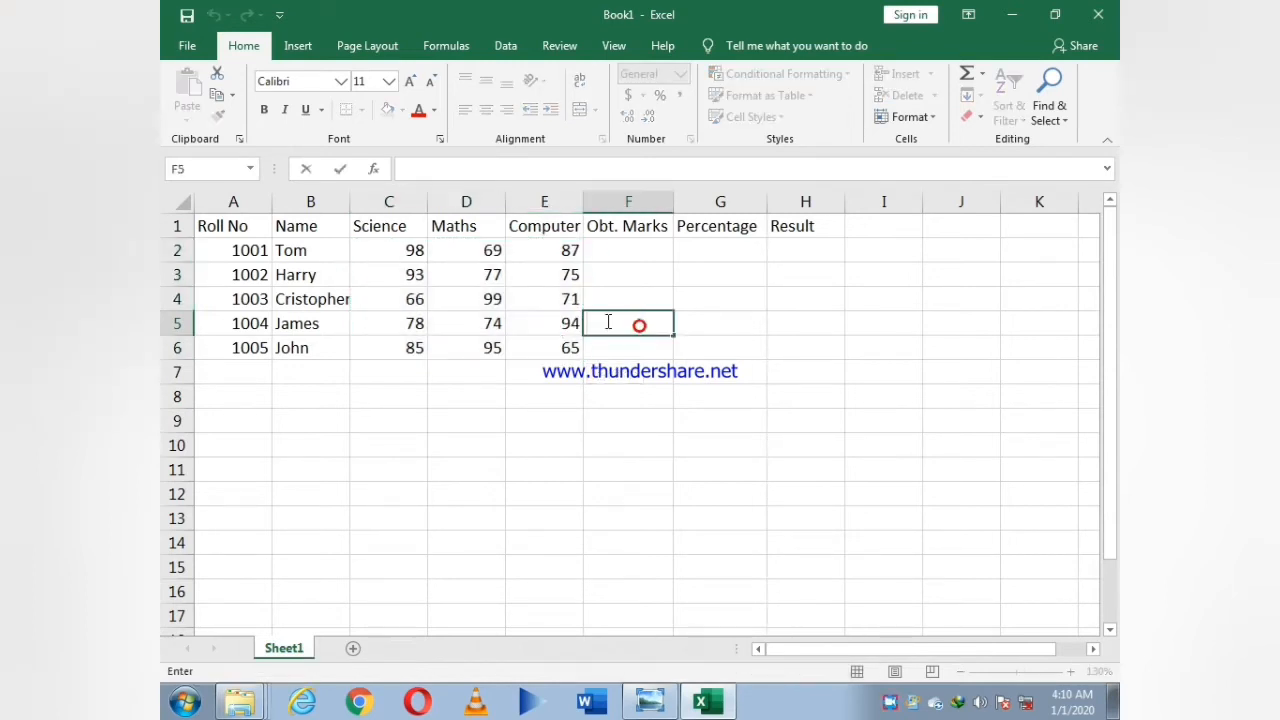
left_click(694, 251)
double_click(688, 251)
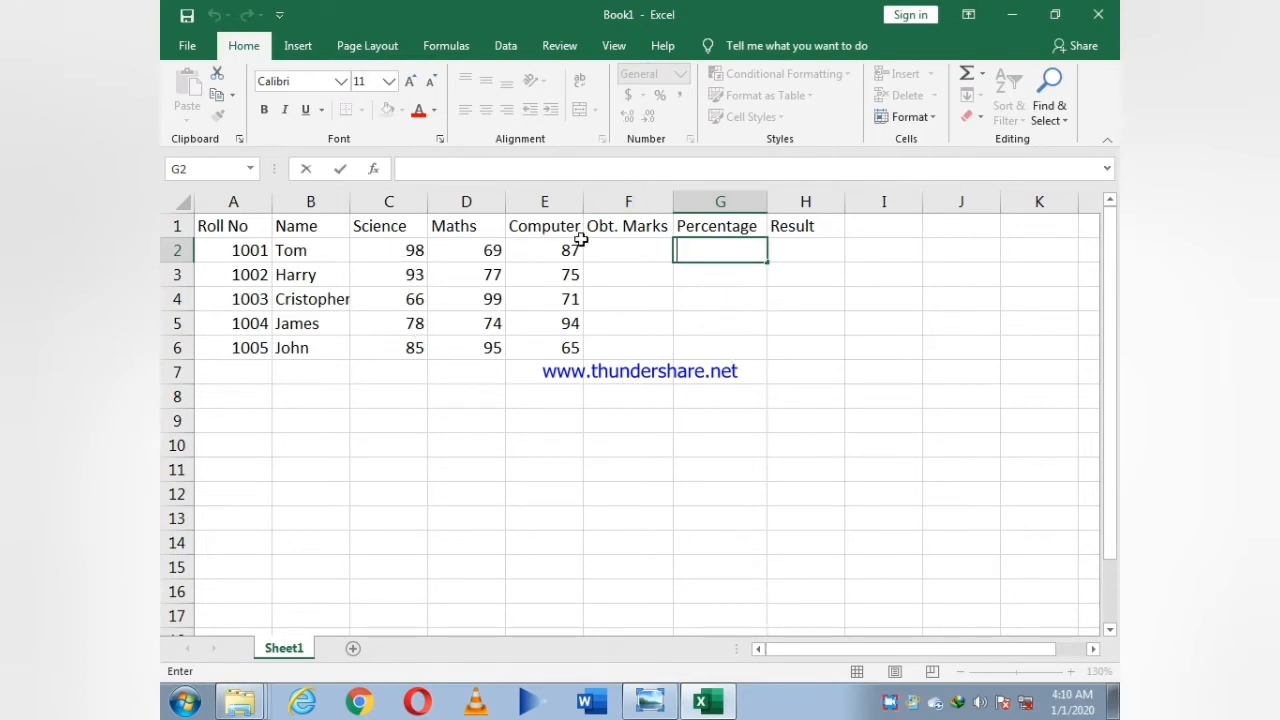
- Total the three subject marks with =SUM(C2:E2) in F2 and fill the formula down the Obt. Marks column to F6
left_click(635, 251)
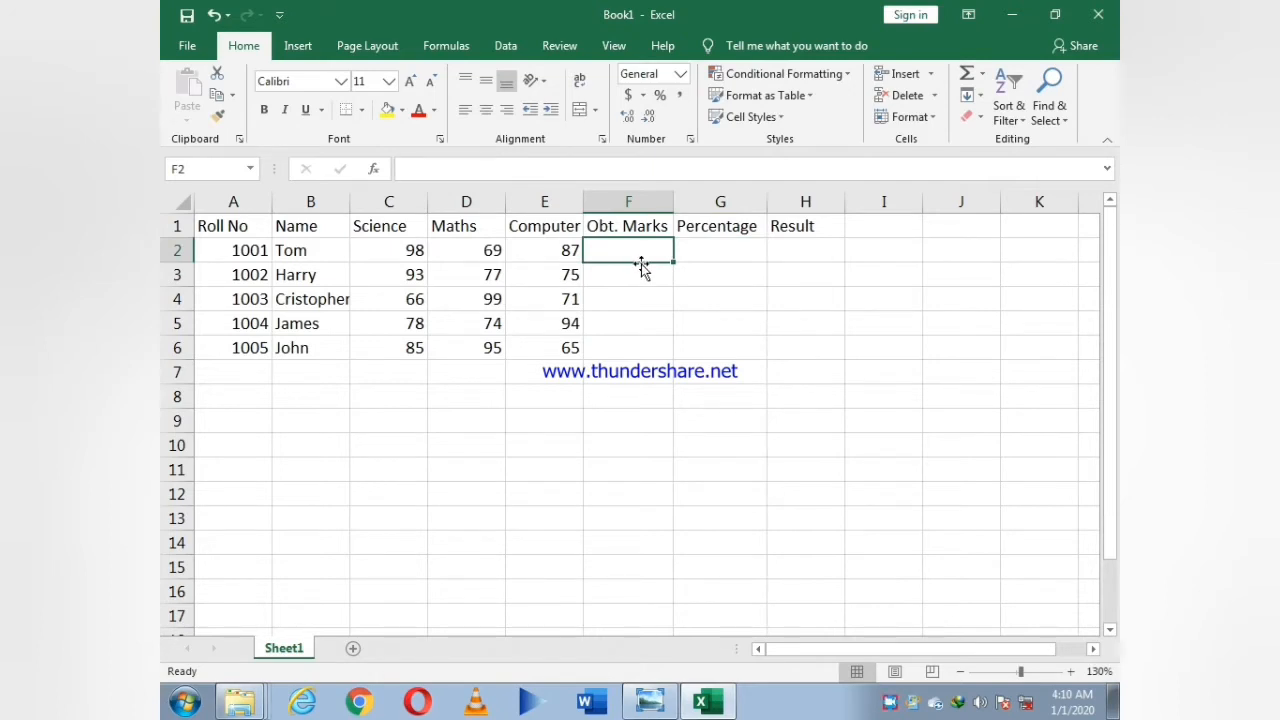
type("=sum")
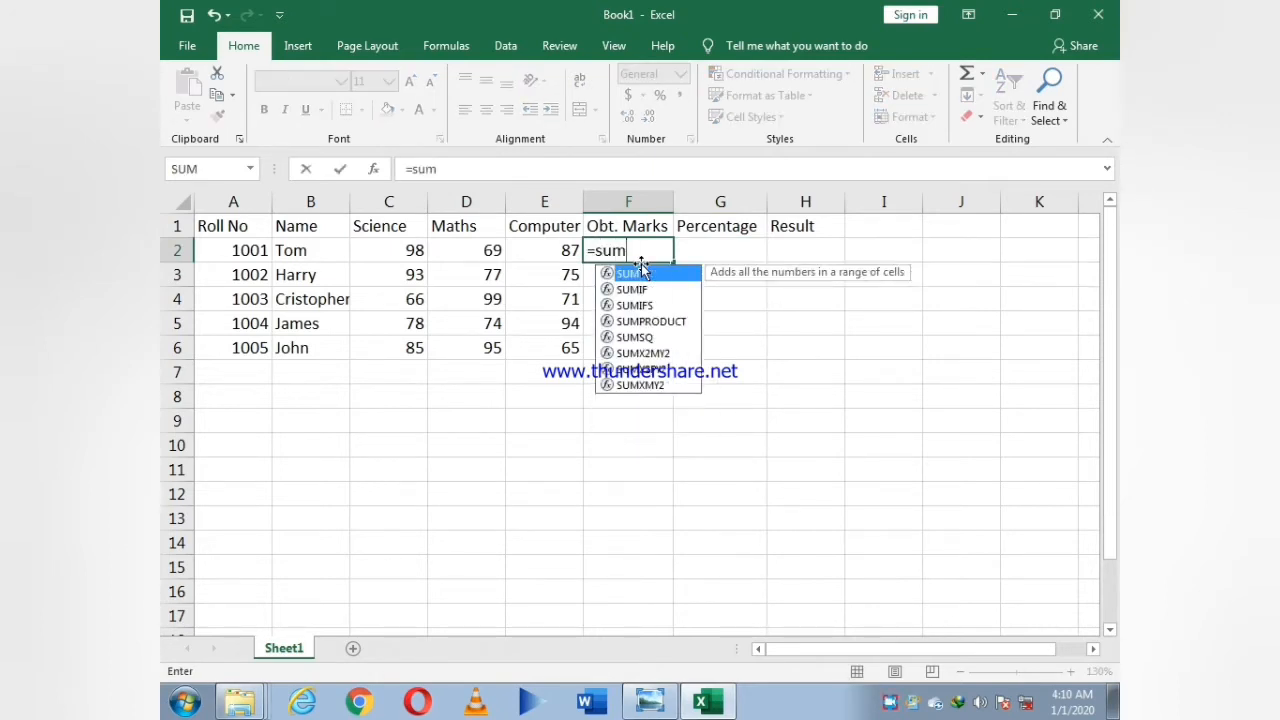
type("(")
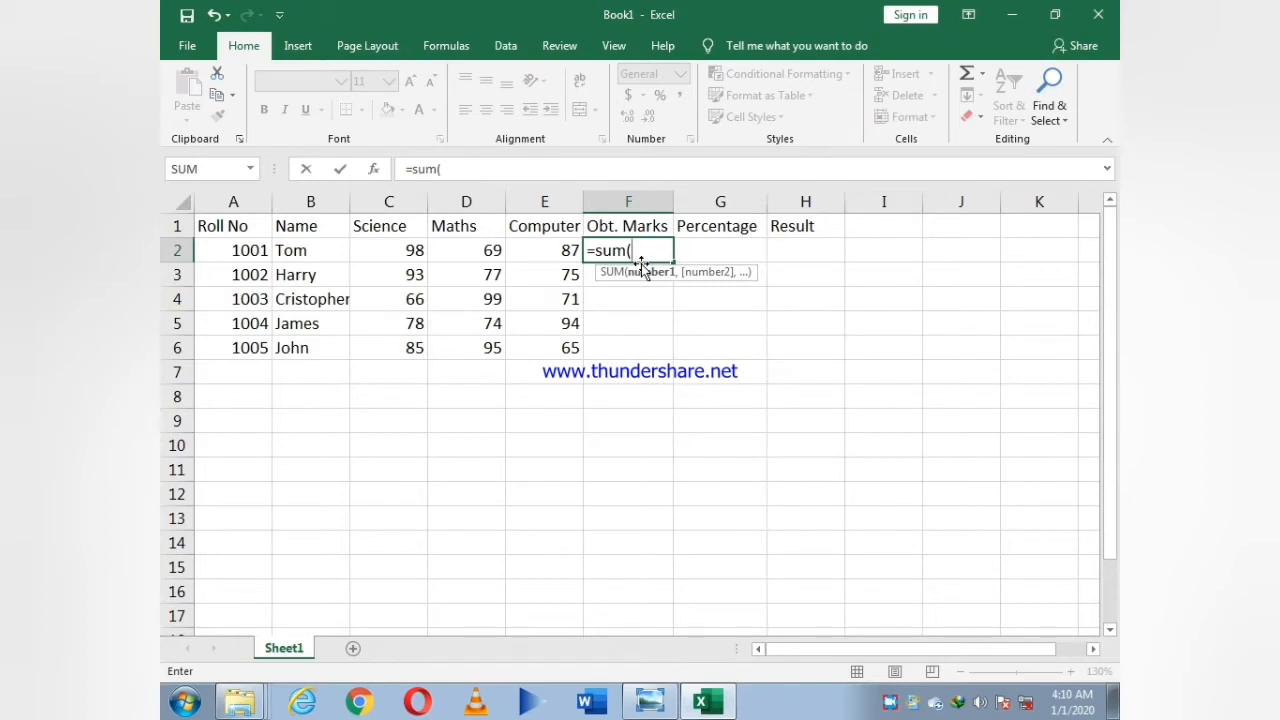
left_click_drag(409, 250, 535, 251)
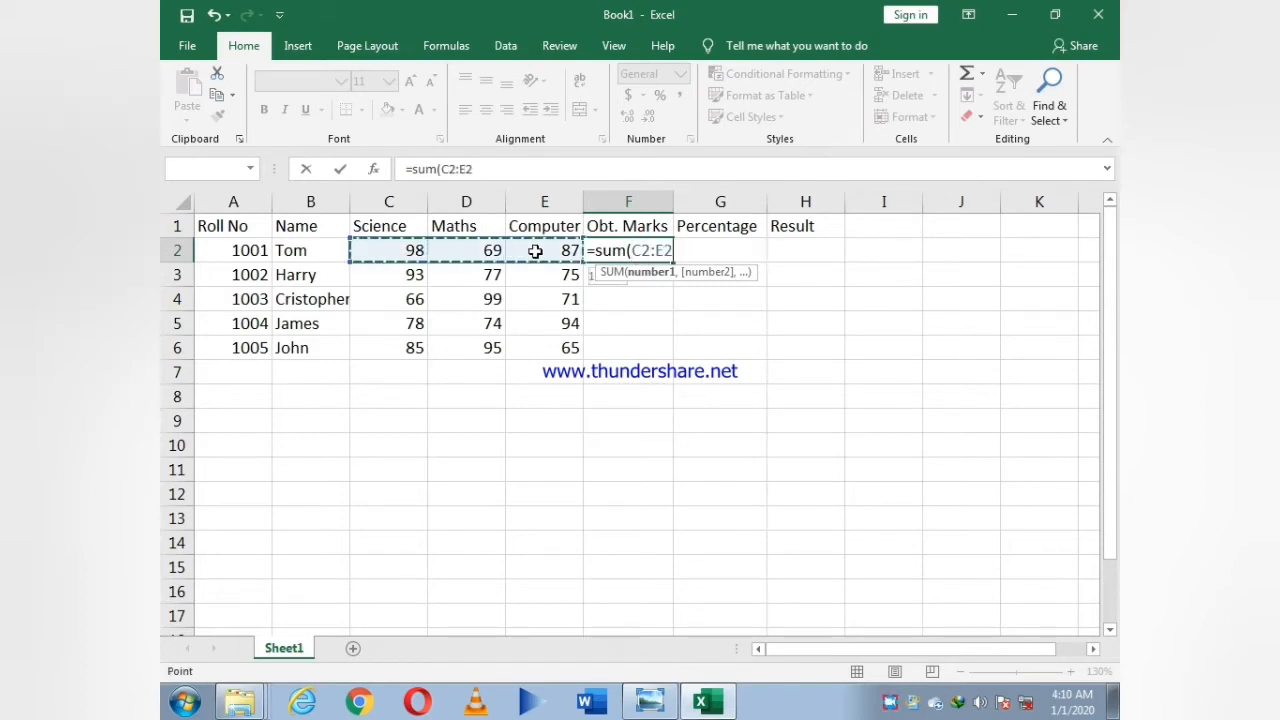
type(")")
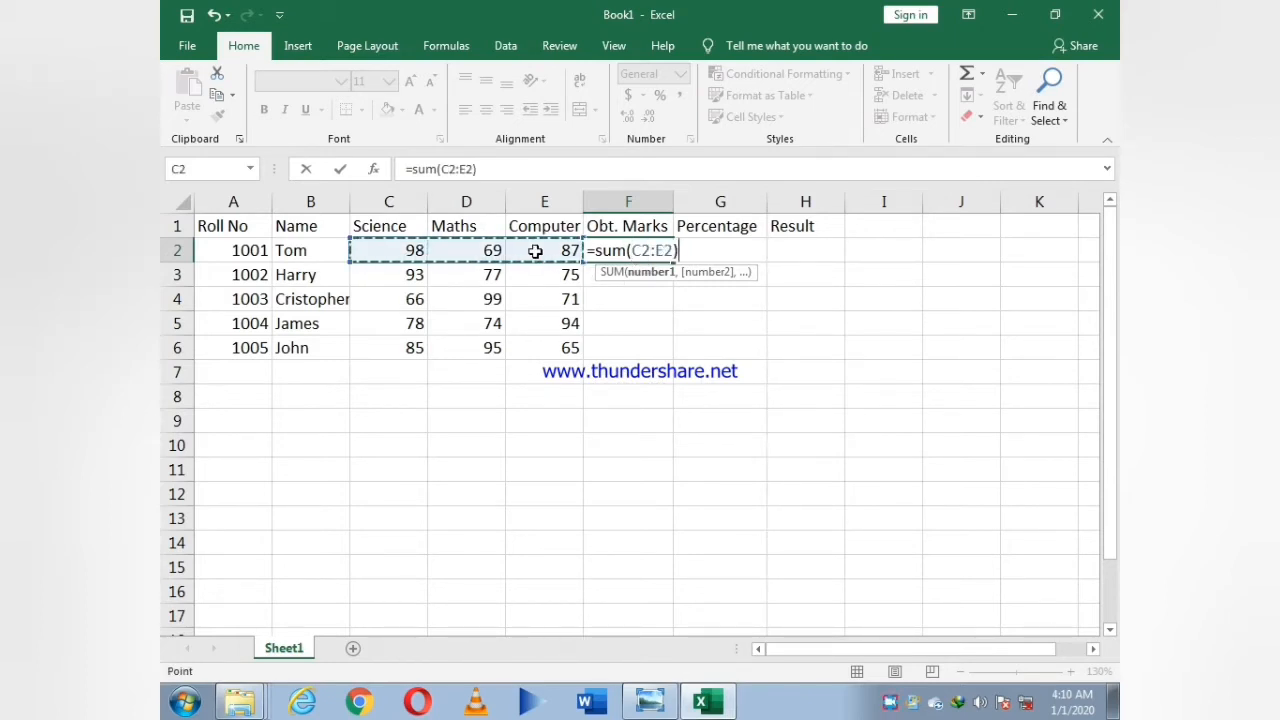
key("Return")
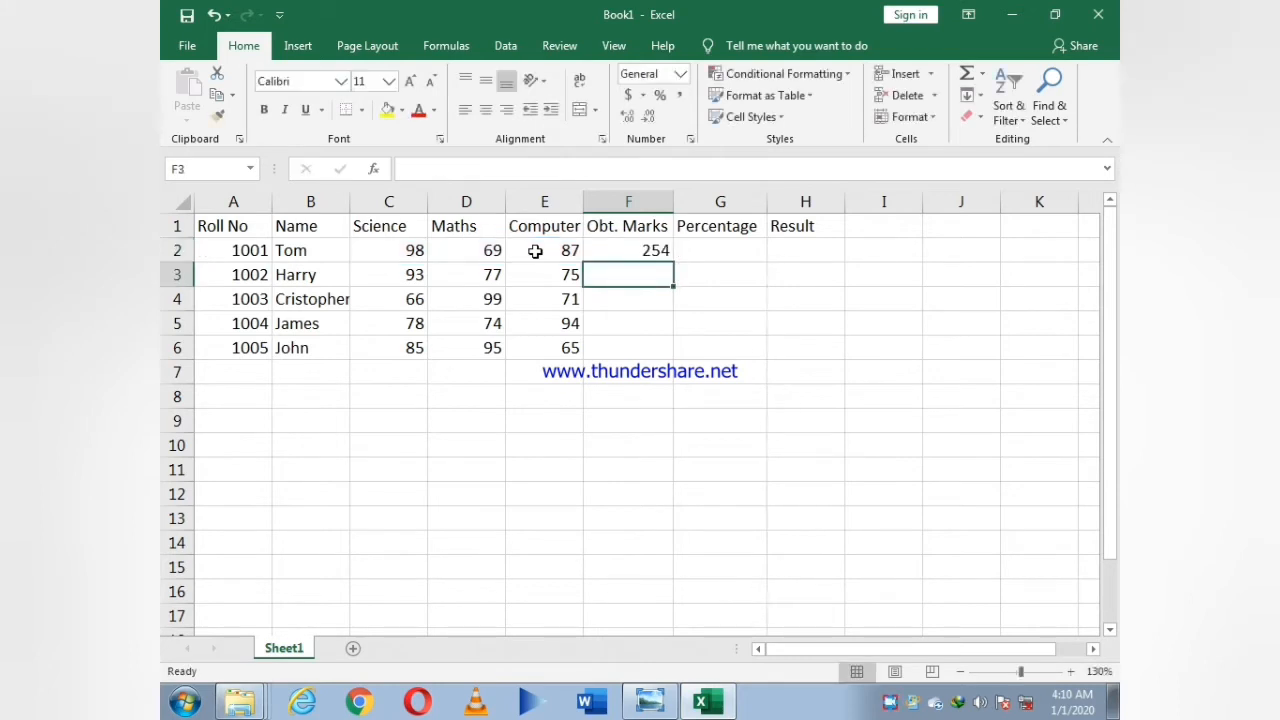
left_click(616, 255)
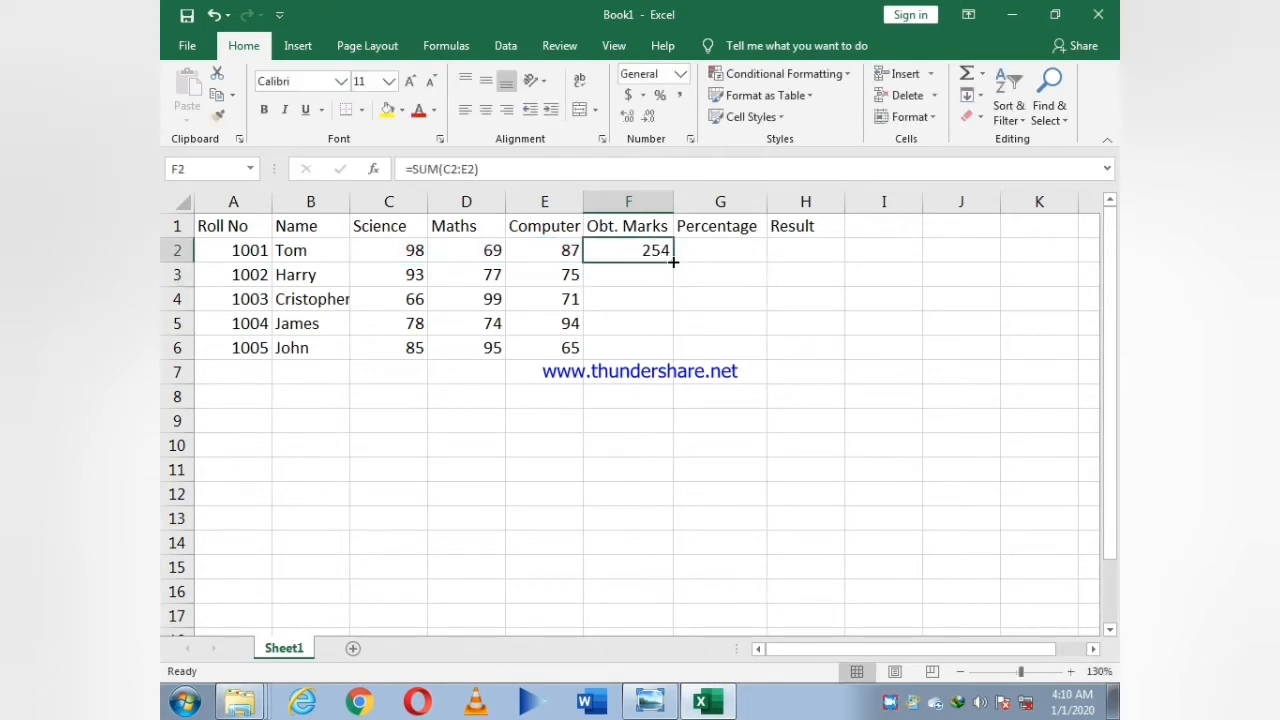
left_click_drag(673, 261, 666, 355)
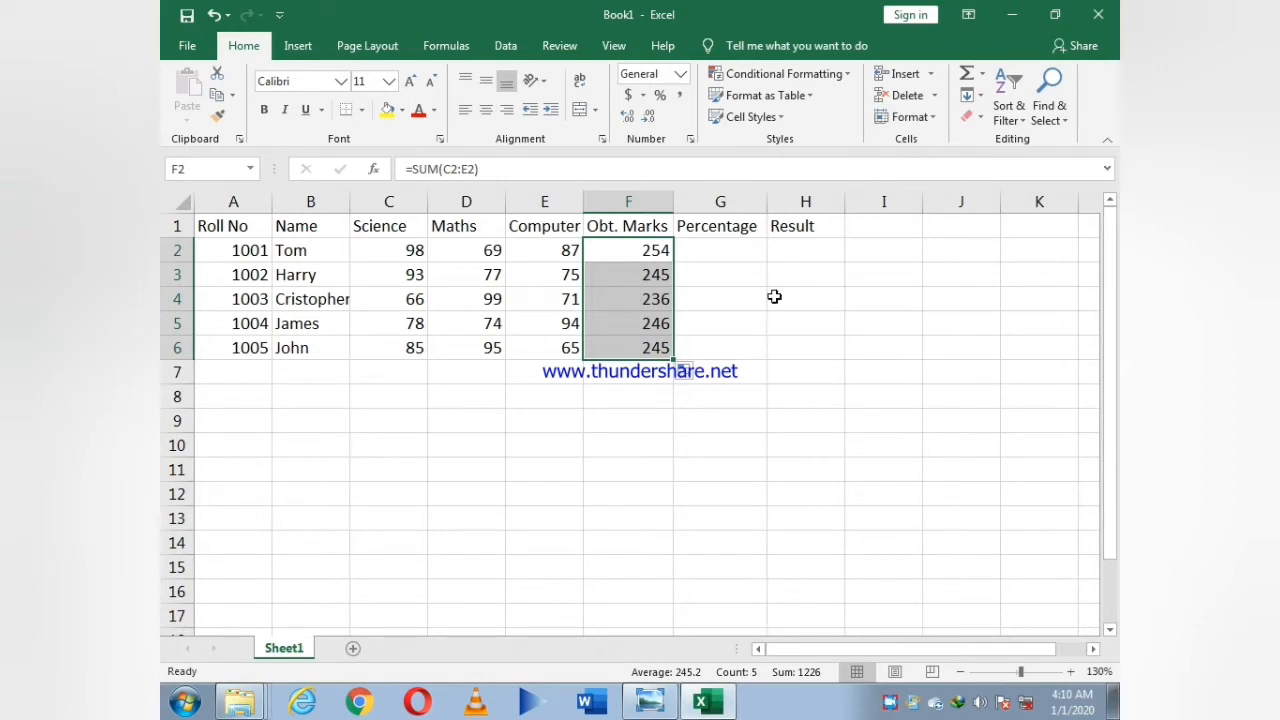
- Enter the formula =F2/300 in G2 to calculate the first student's percentage from the obtained marks
left_click(735, 250)
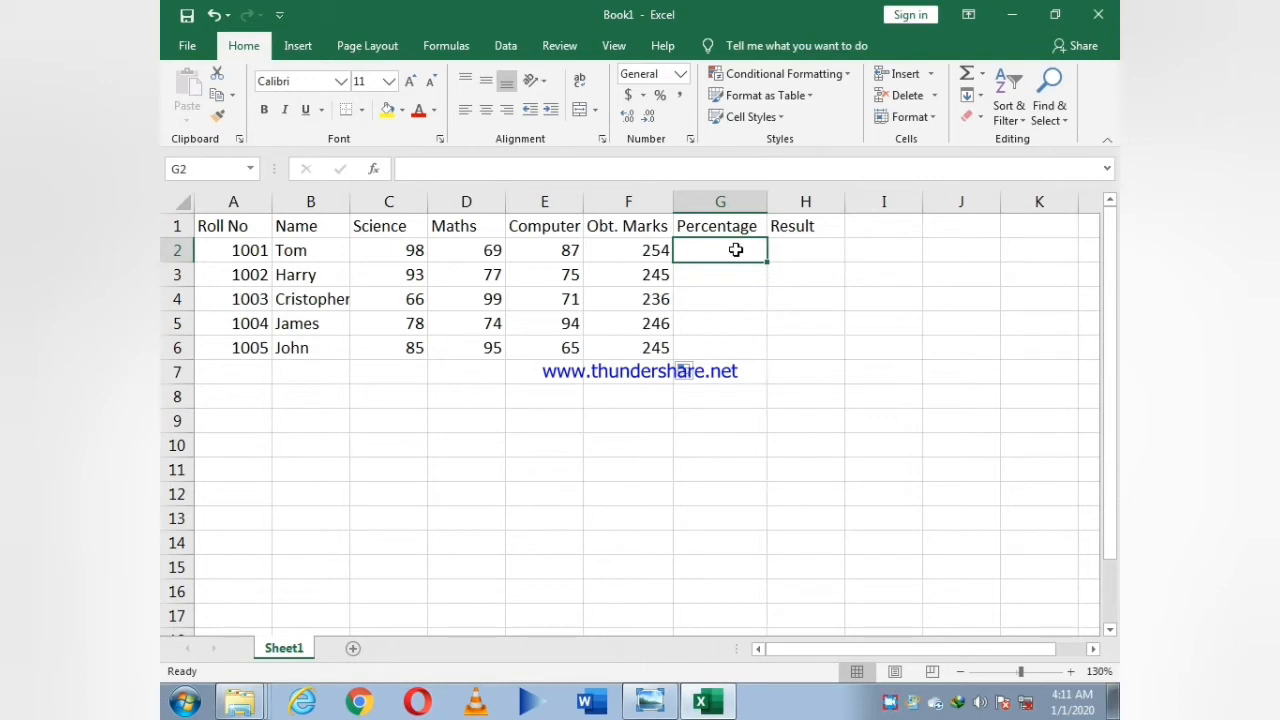
type("=")
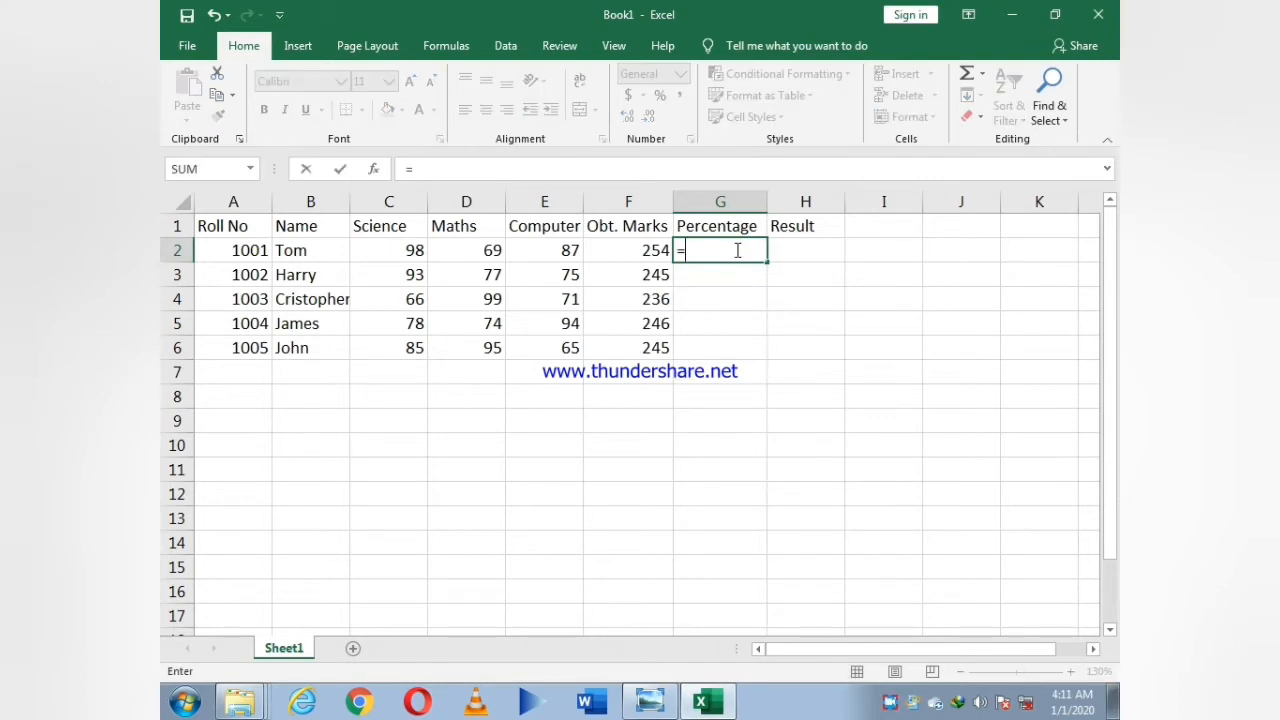
left_click(630, 250)
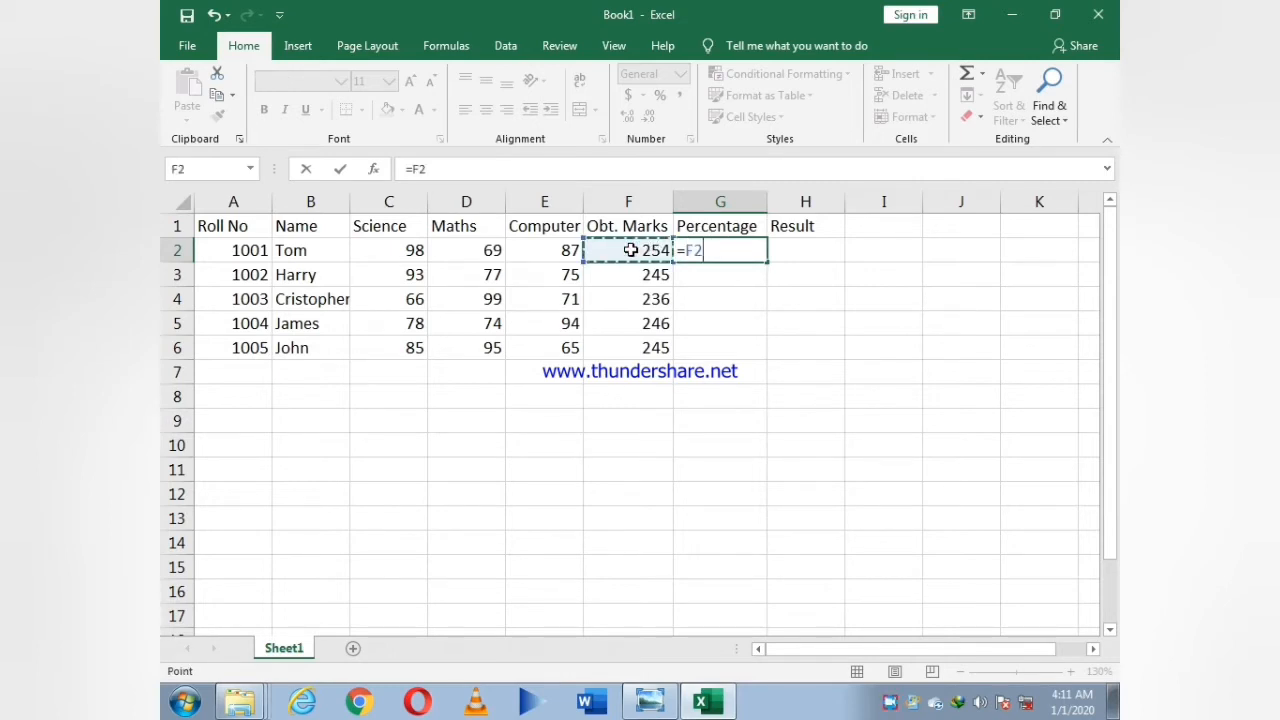
type("/")
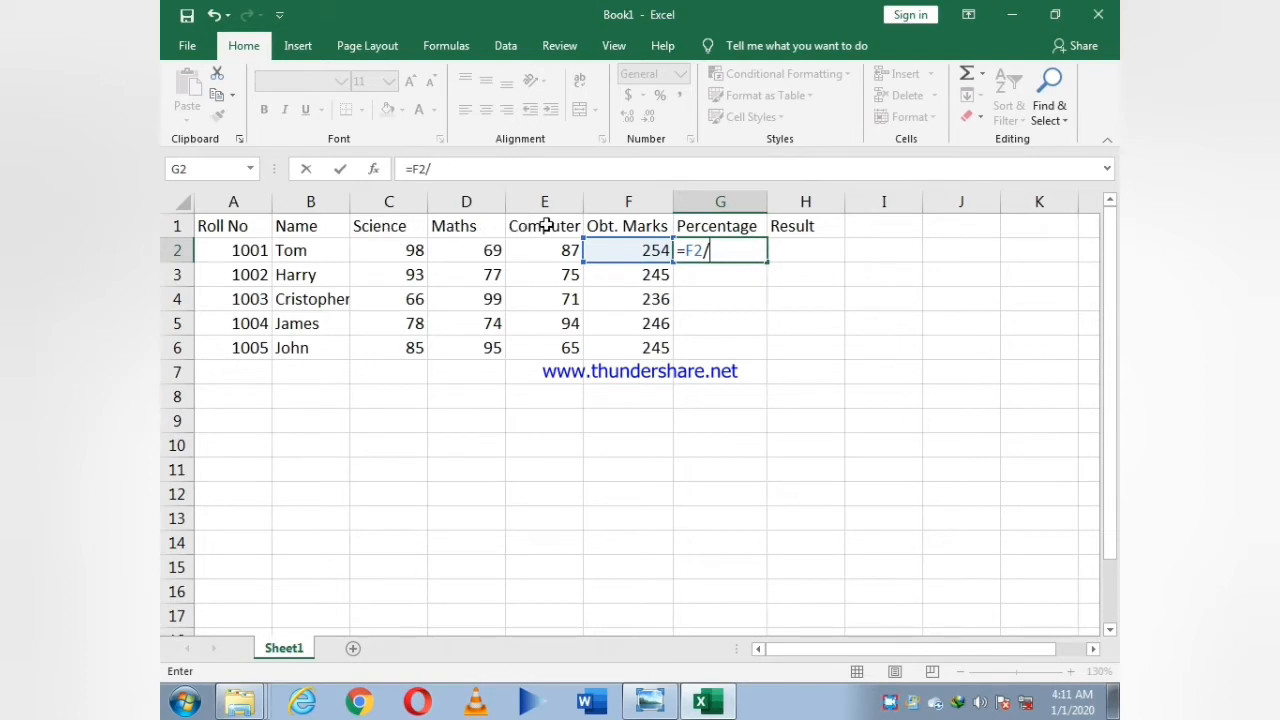
type("300")
key("Return")
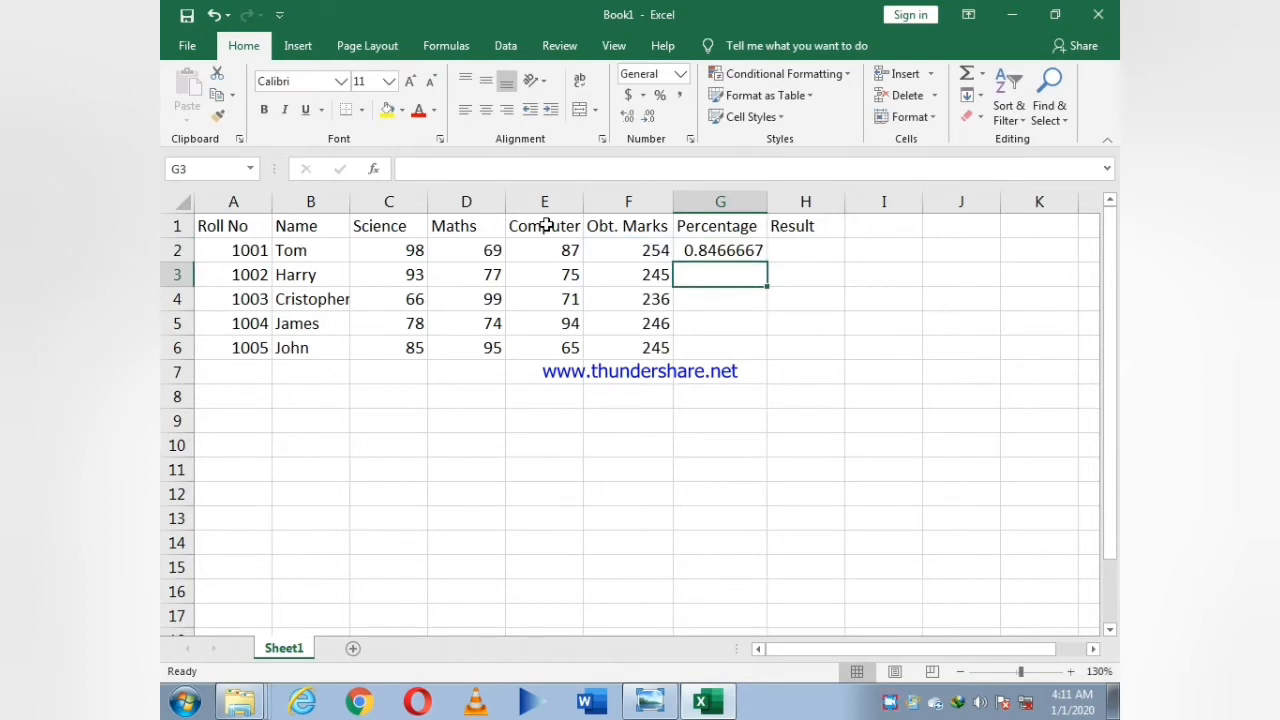
- Format G2 as a percentage with two decimal places and fill it down the Percentage column to G6
left_click(680, 246)
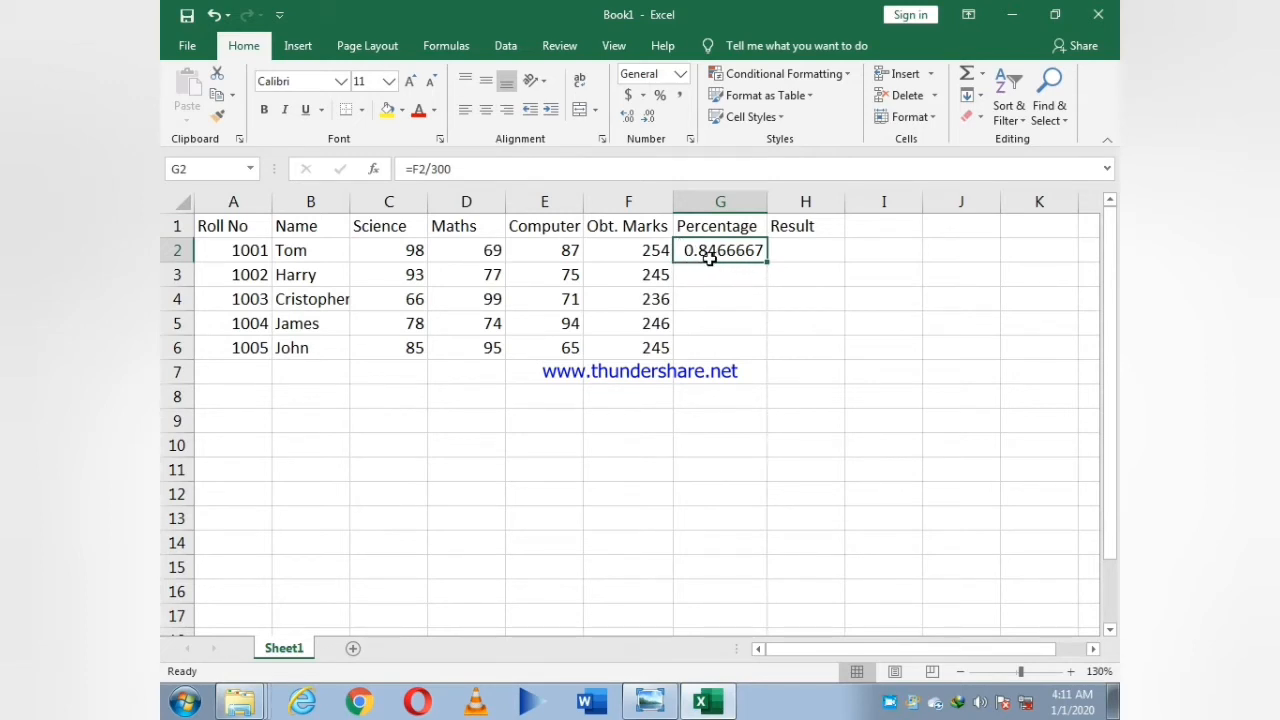
left_click(661, 98)
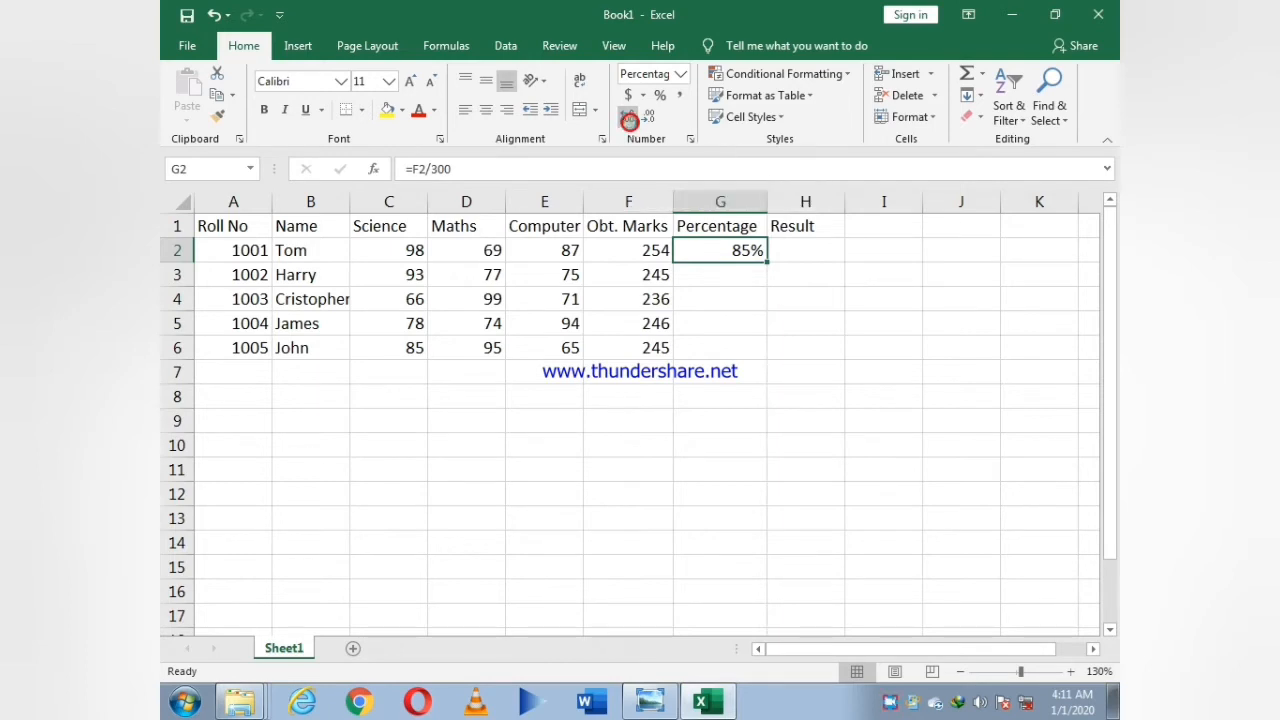
left_click(630, 118)
left_click(630, 118)
left_click_drag(766, 262, 759, 350)
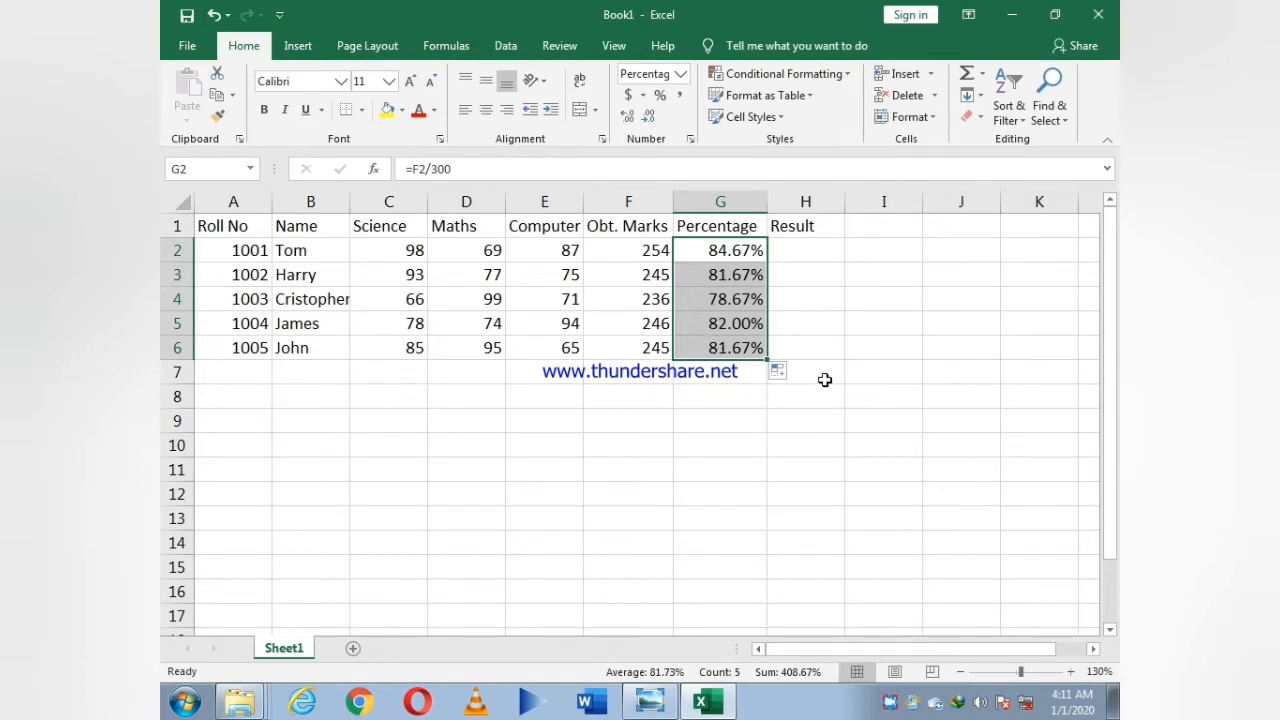
- Enter the formula =IF(G2>0.70,"Pass","Fail") in H2 as the first student's result
left_click(833, 252)
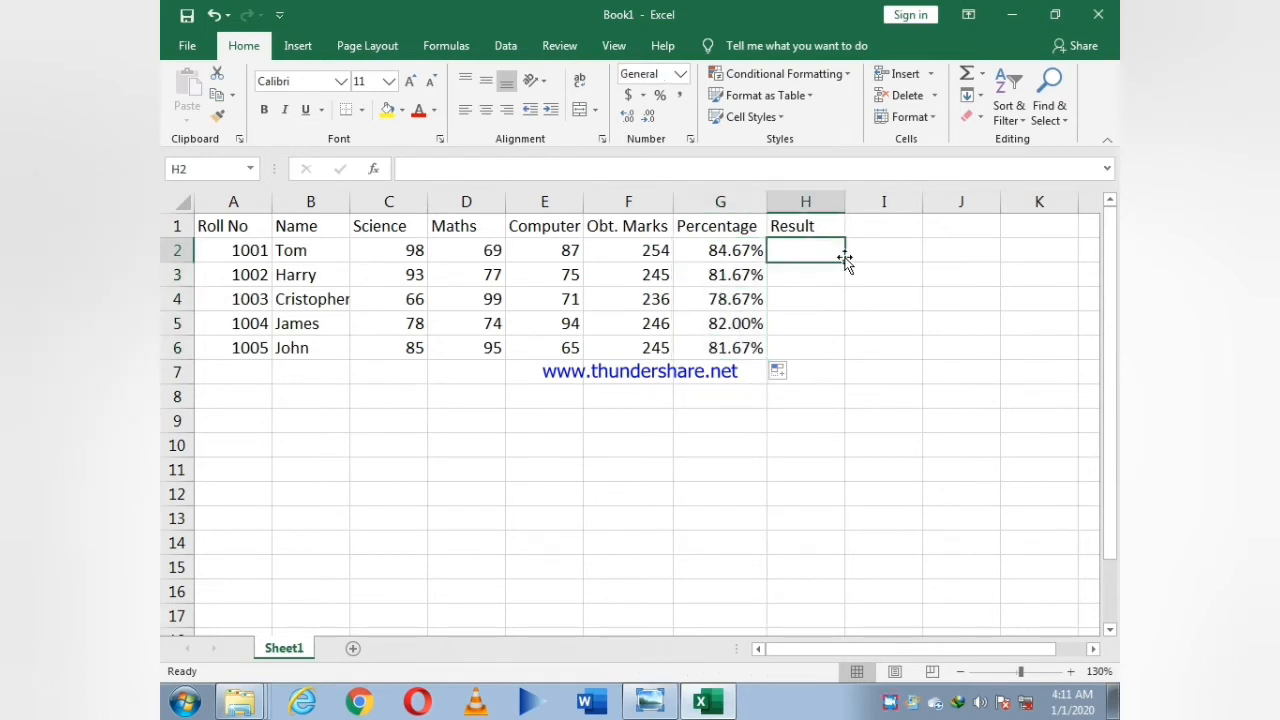
type("=if")
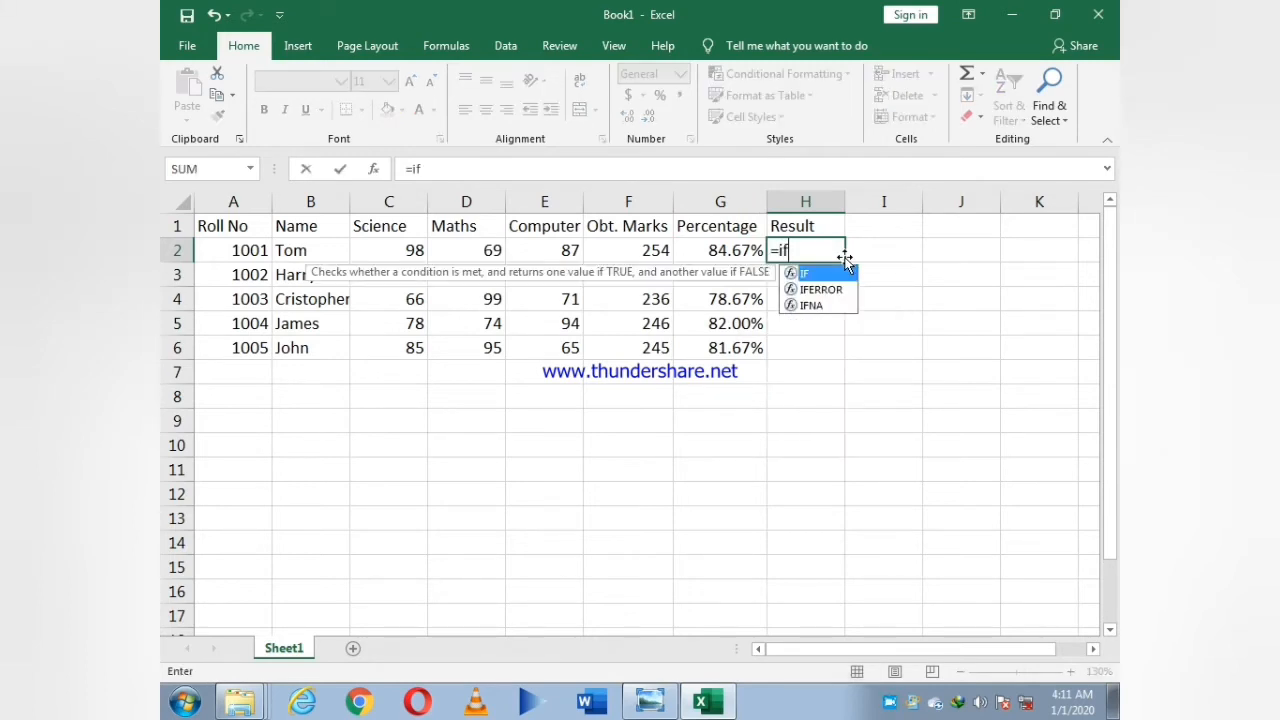
type("(")
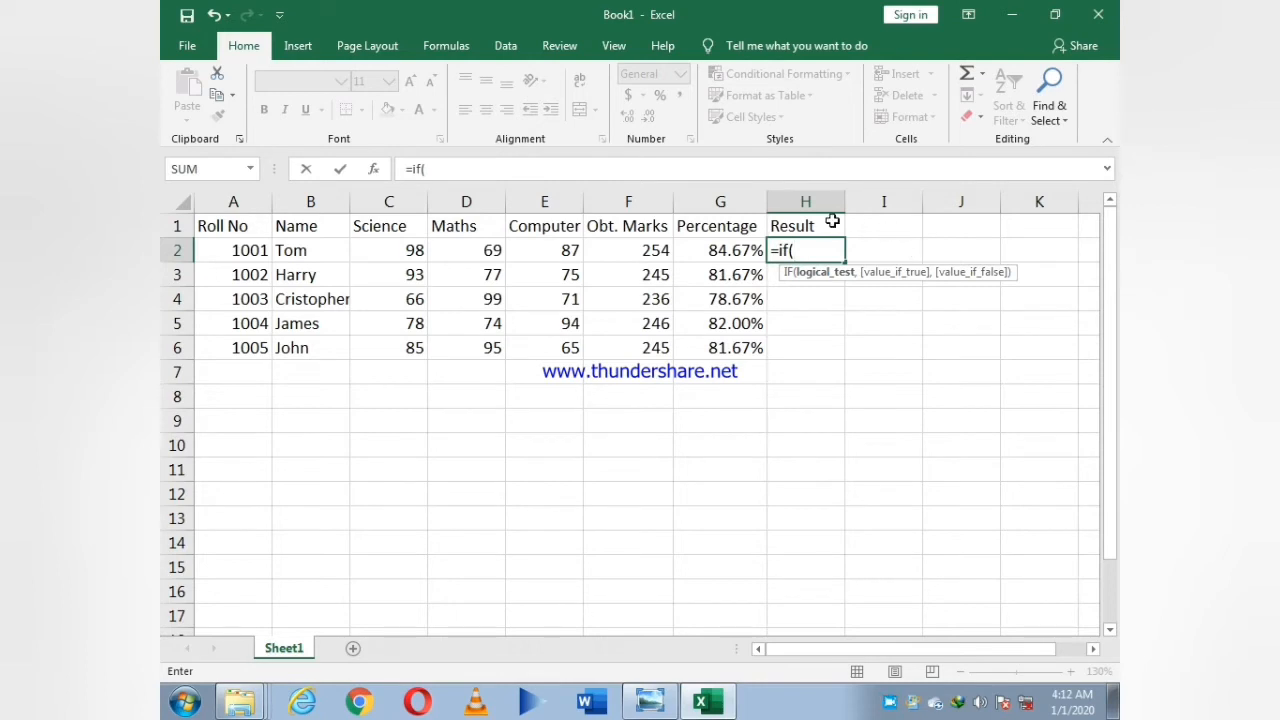
left_click(728, 250)
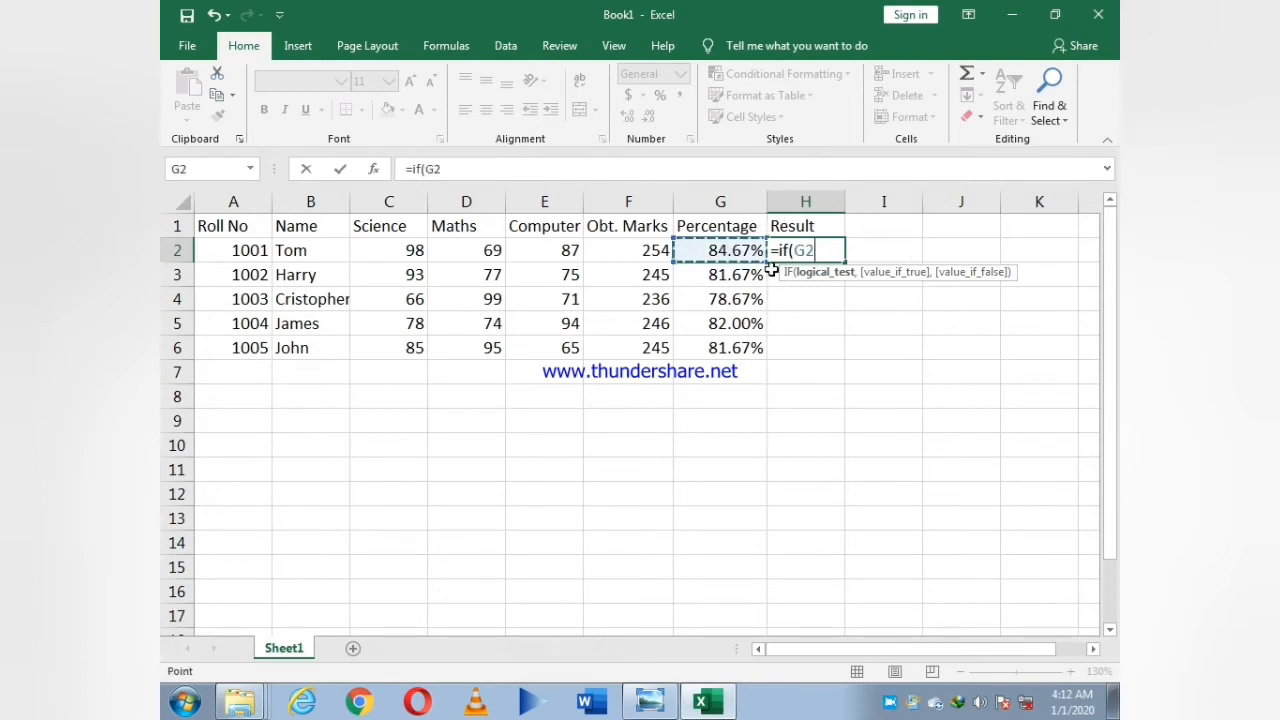
type(">>")
key("BackSpace")
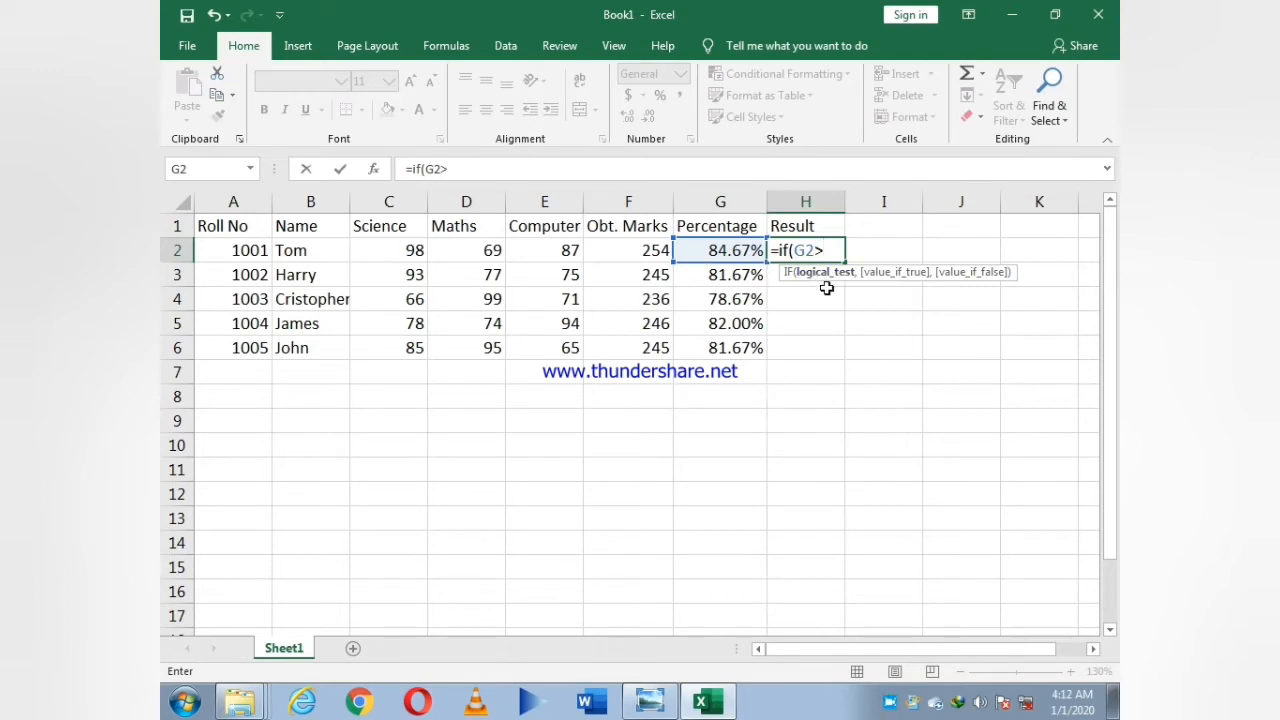
type("0.70")
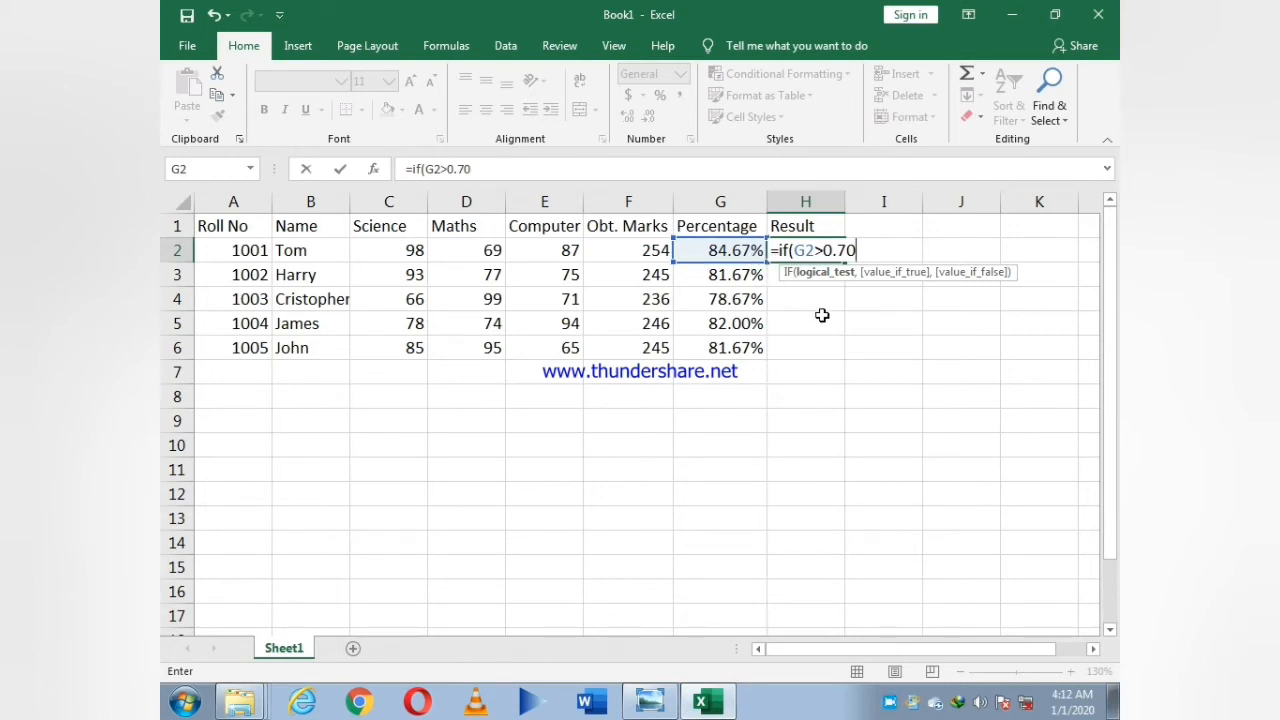
type(",")
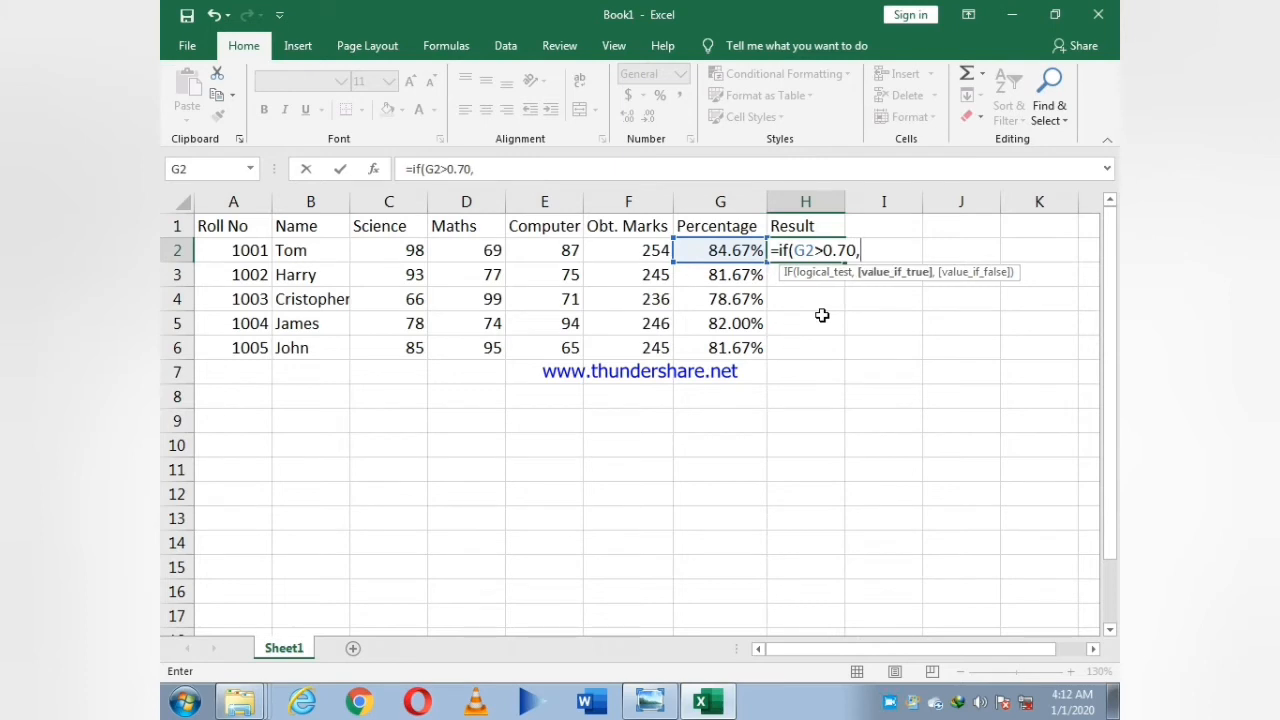
type("\"Pass\",\"")
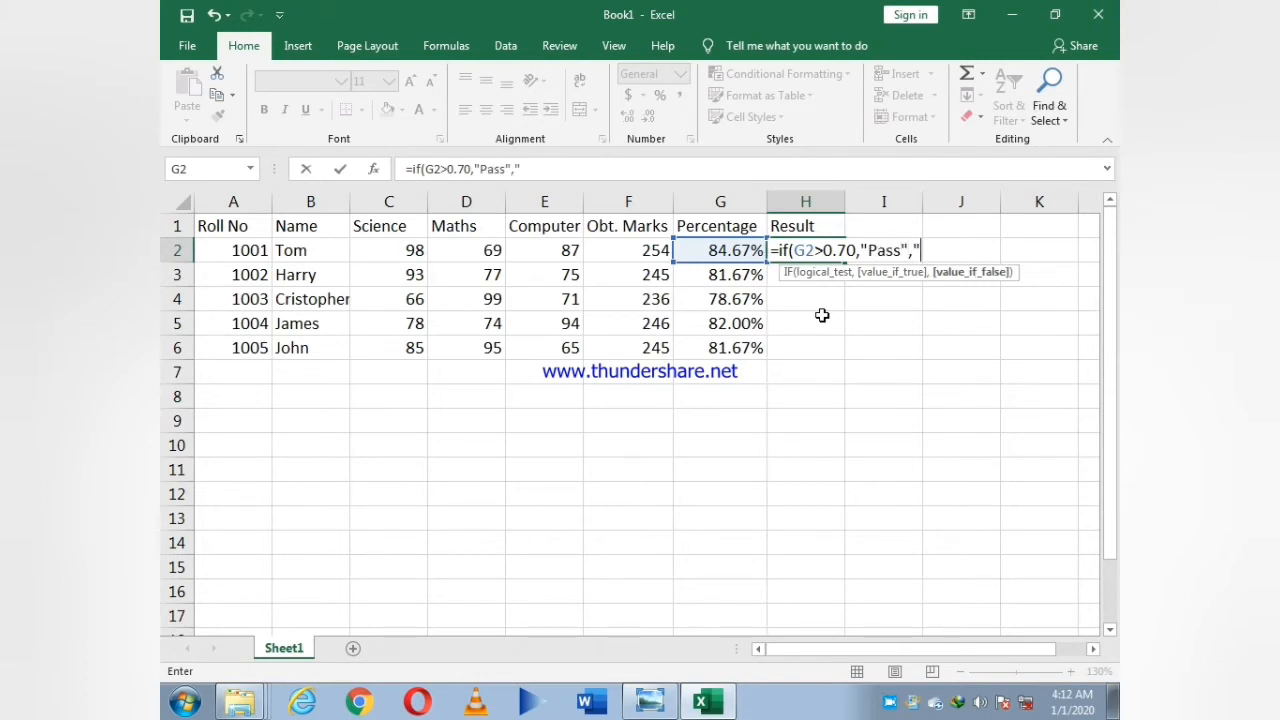
type("Fail\")")
key("Return")
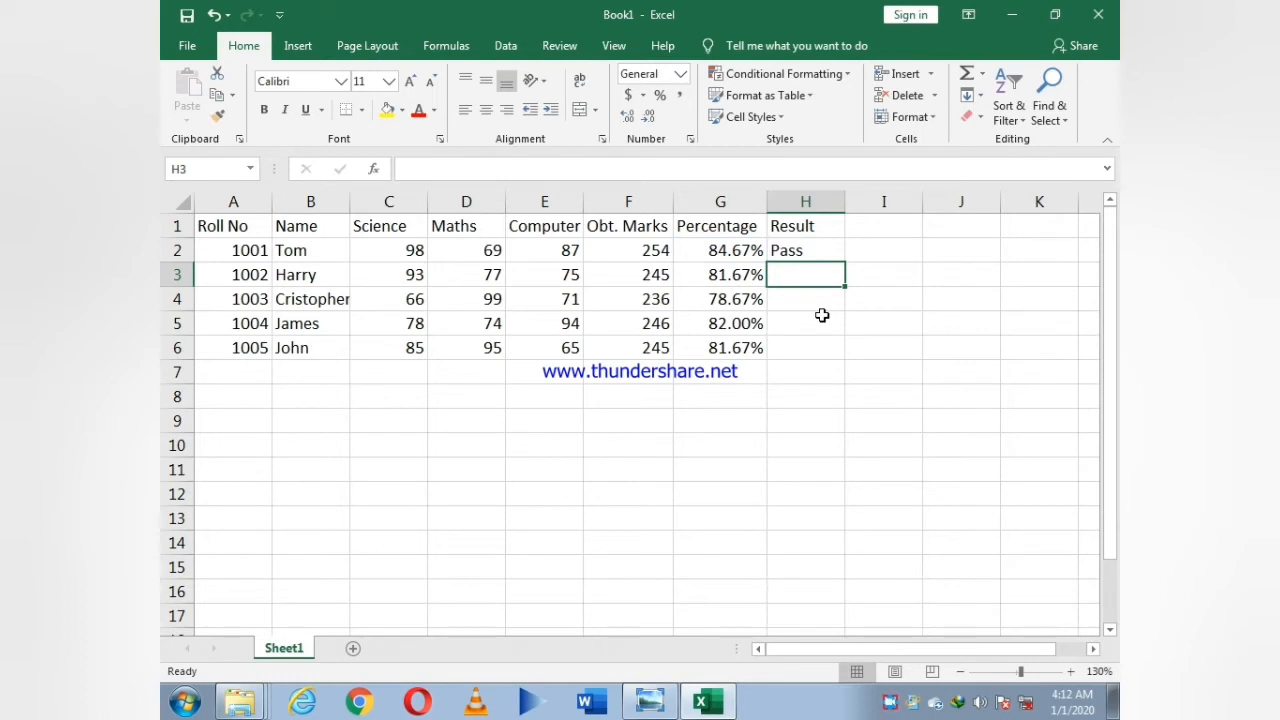
- Enter the formula =IF(G3>0.70,"Pass","Fail") in H3 and fill it down the Result column to H6
type("=if")
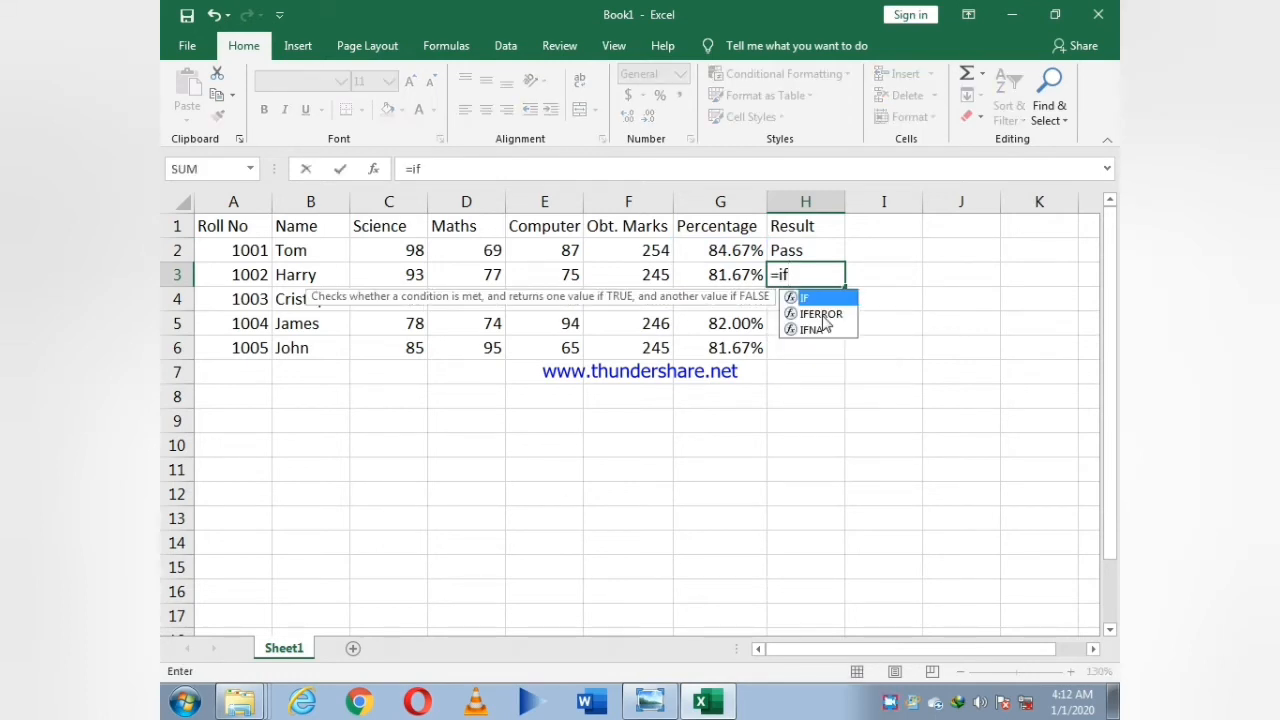
type("(")
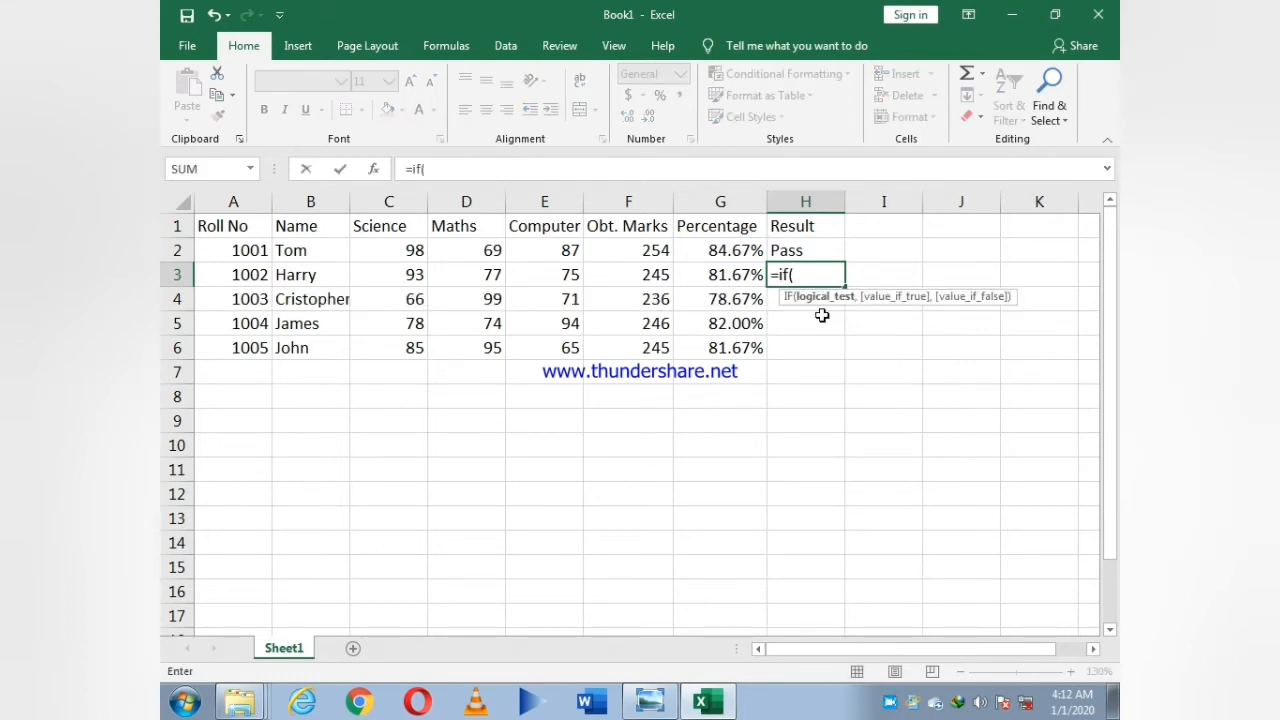
left_click(741, 274)
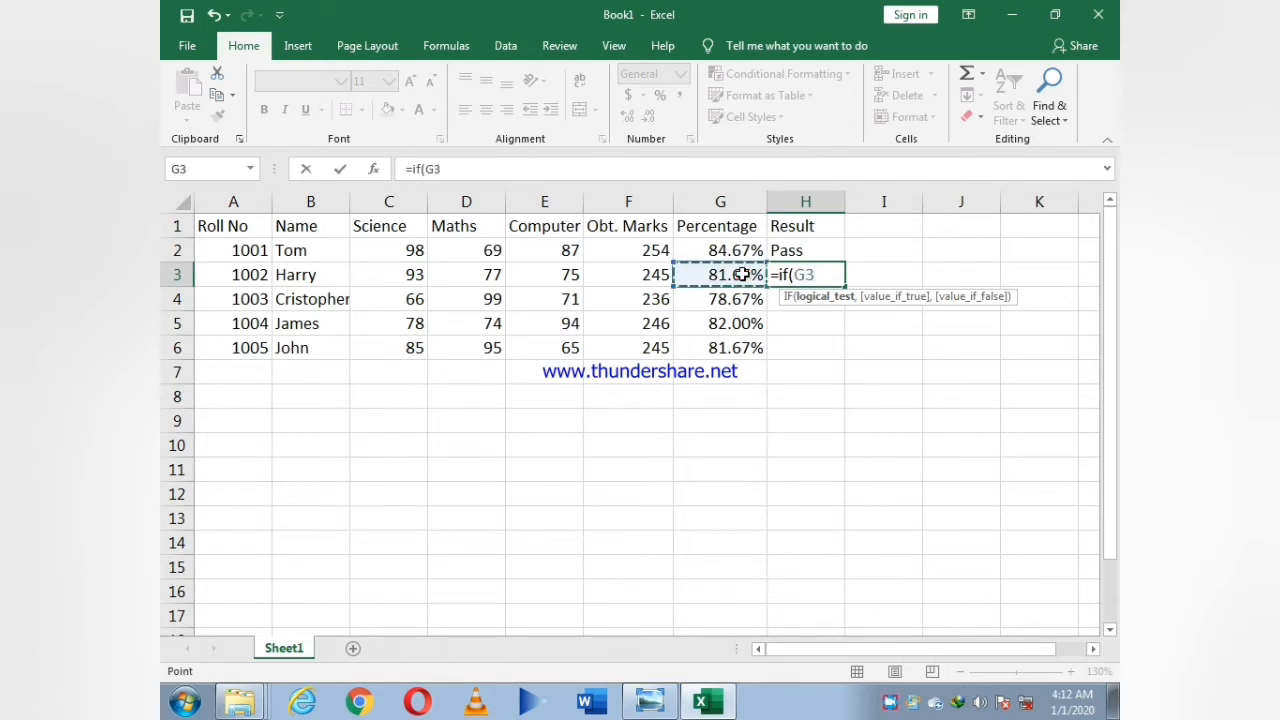
type(">0.7")
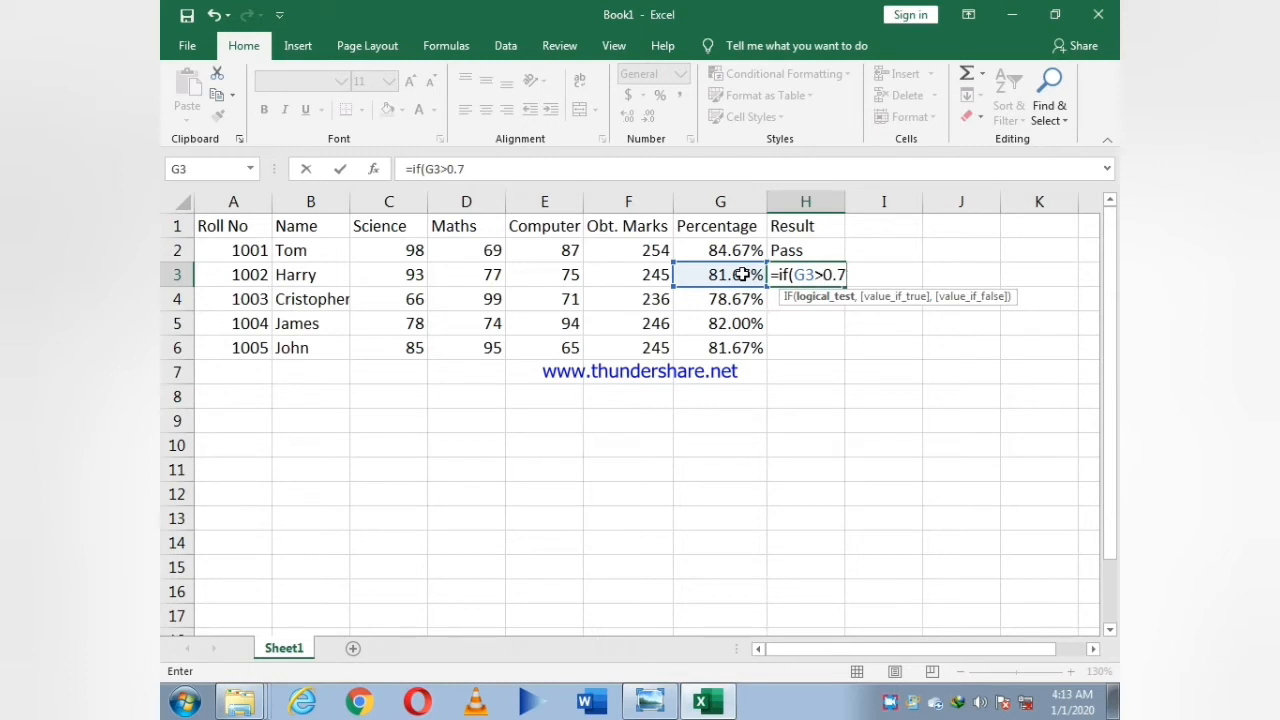
type("0,")
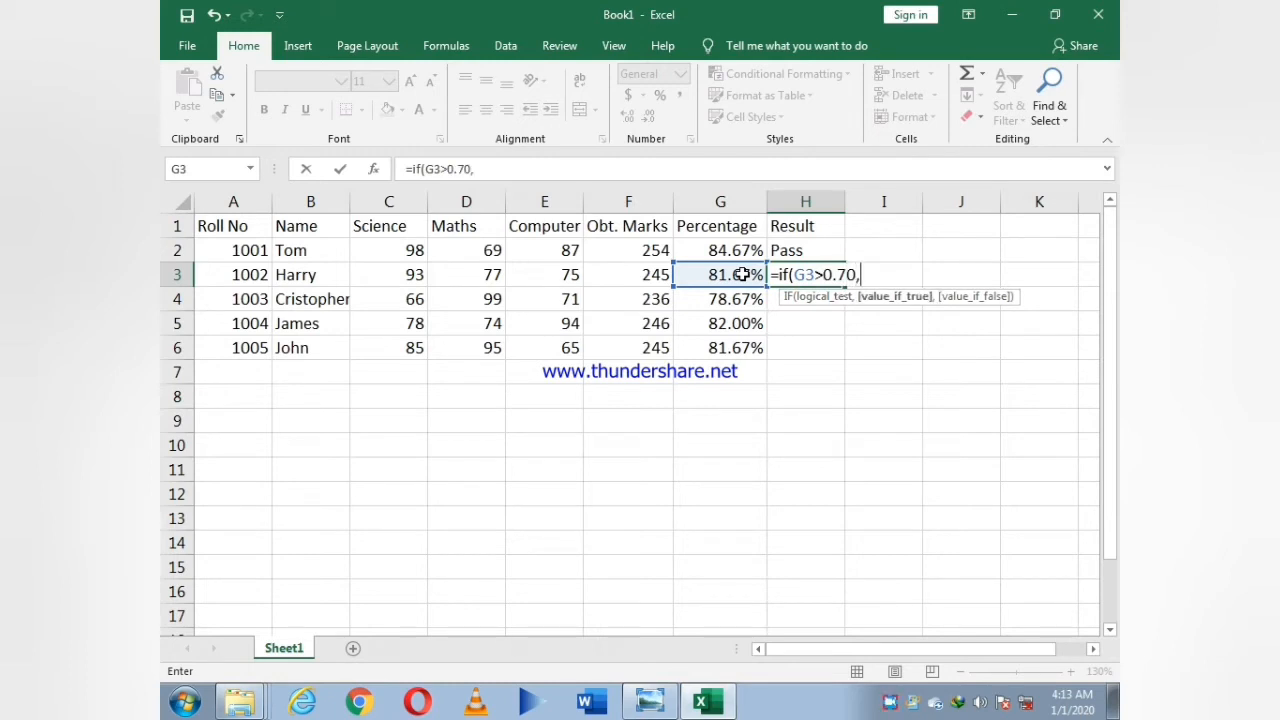
type("\"Pass\",\"F")
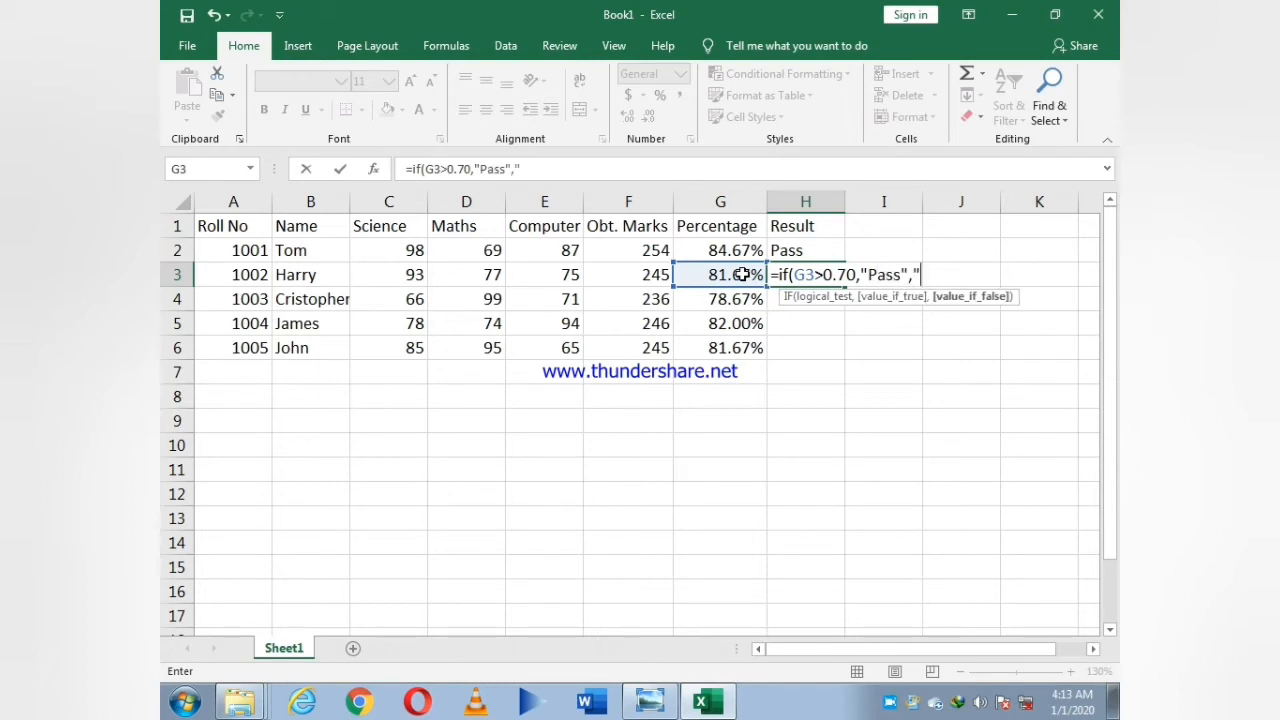
type("i")
key("BackSpace")
type("ail\")")
key("Return")
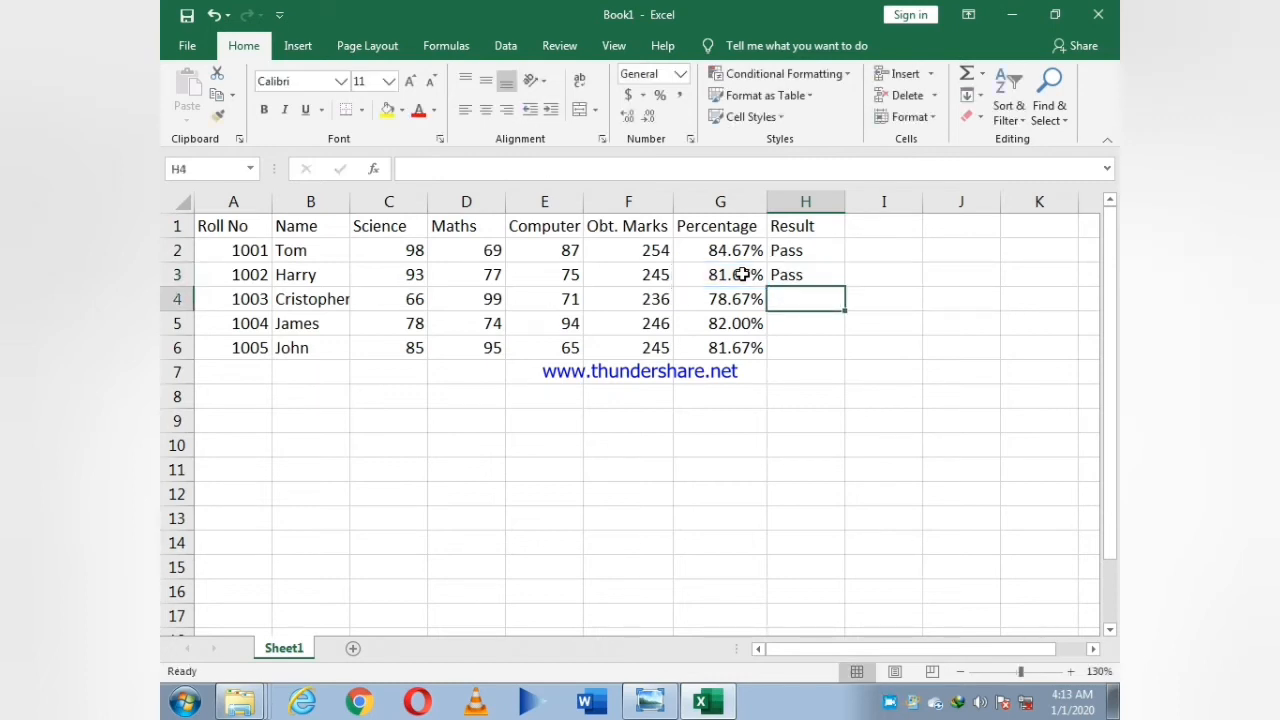
left_click(786, 274)
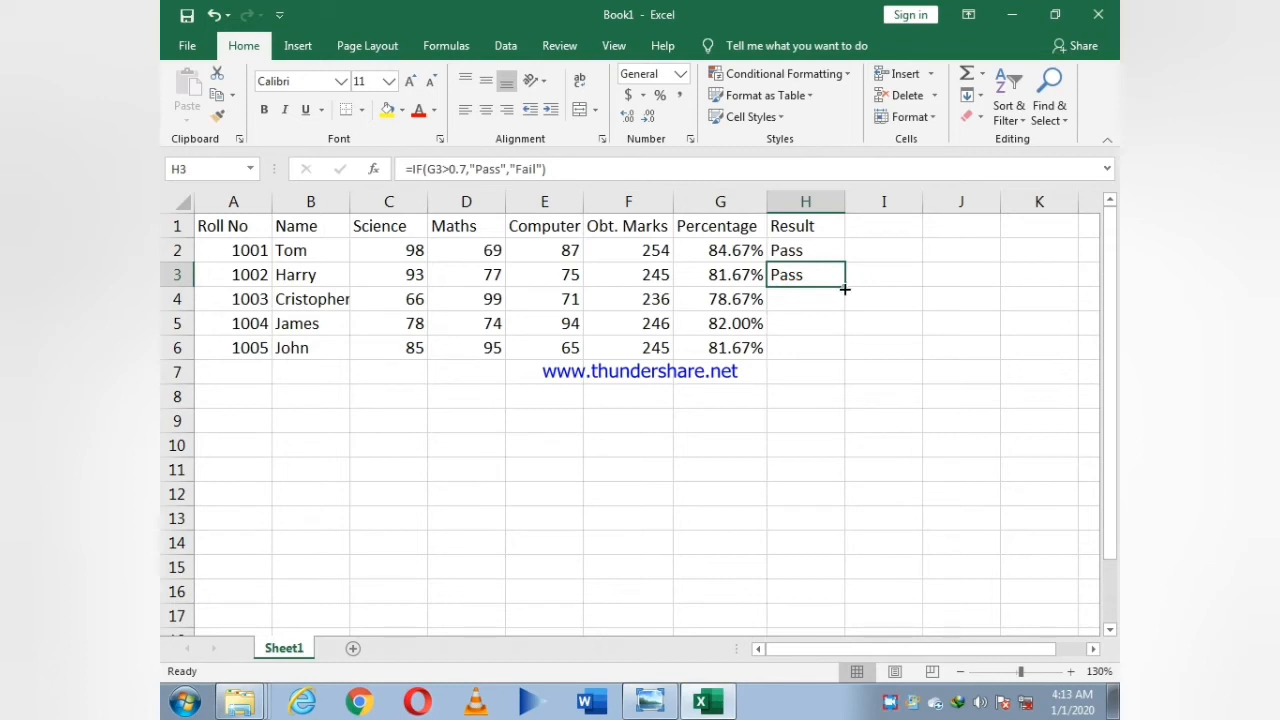
left_click_drag(845, 289, 834, 352)
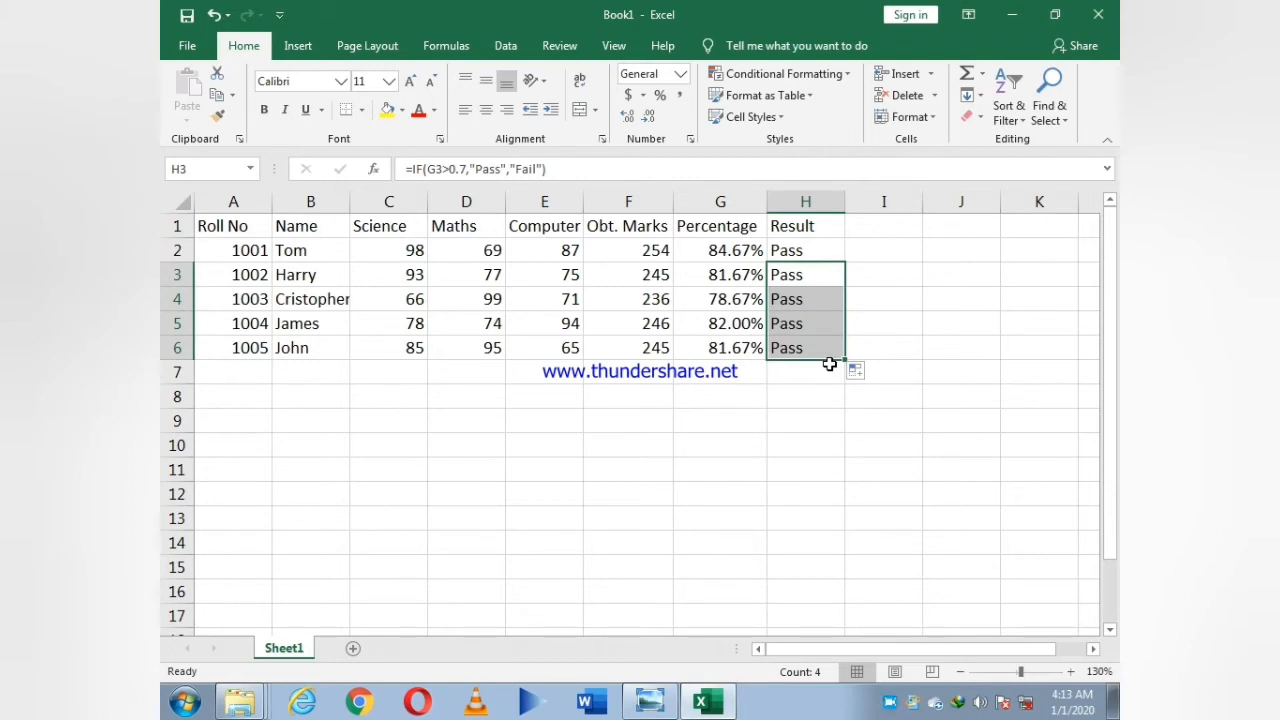
- Replace the H2 formula with =IF(G2>0.80,"Pass","Fail") and fill it down the Result column to H6
left_click(778, 249)
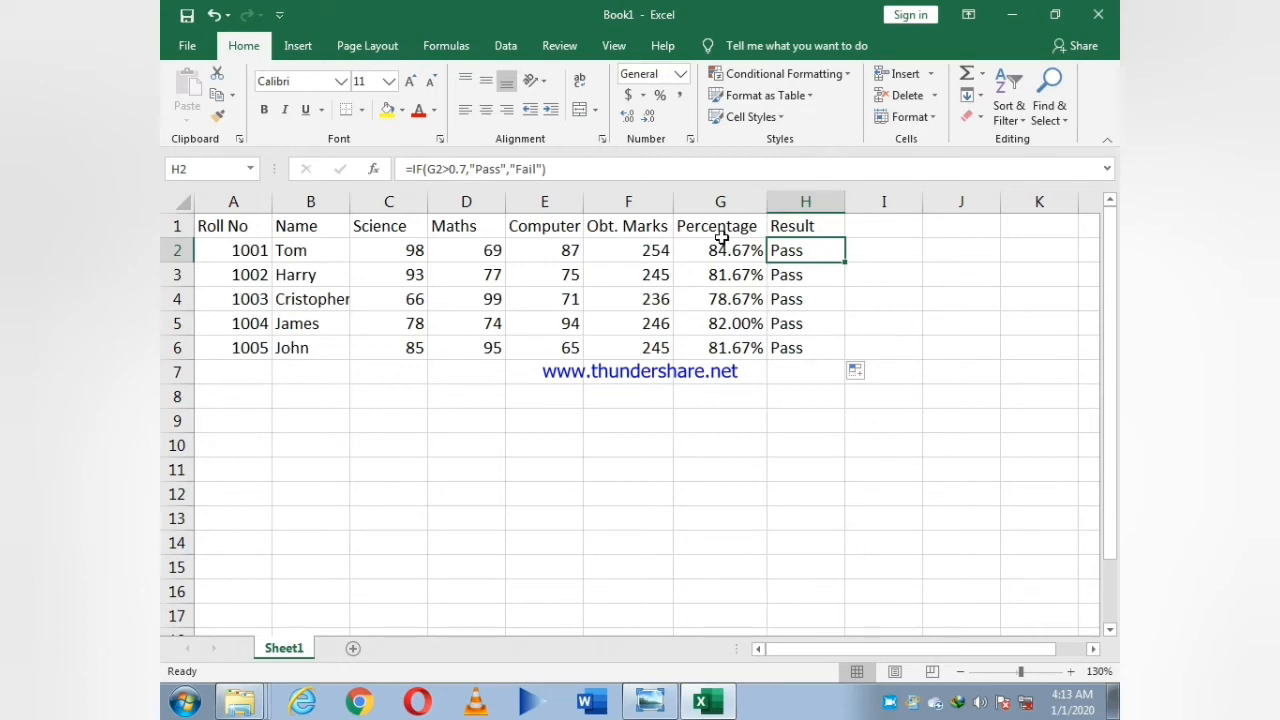
type("=if")
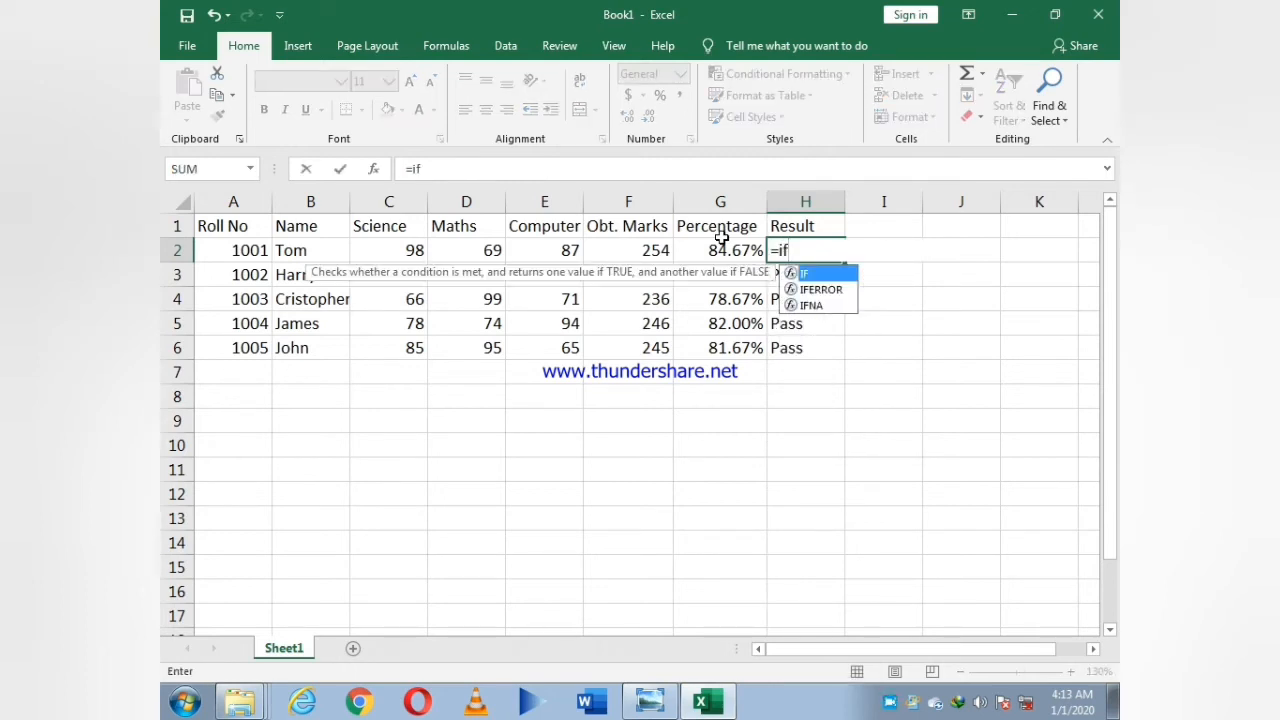
type("(")
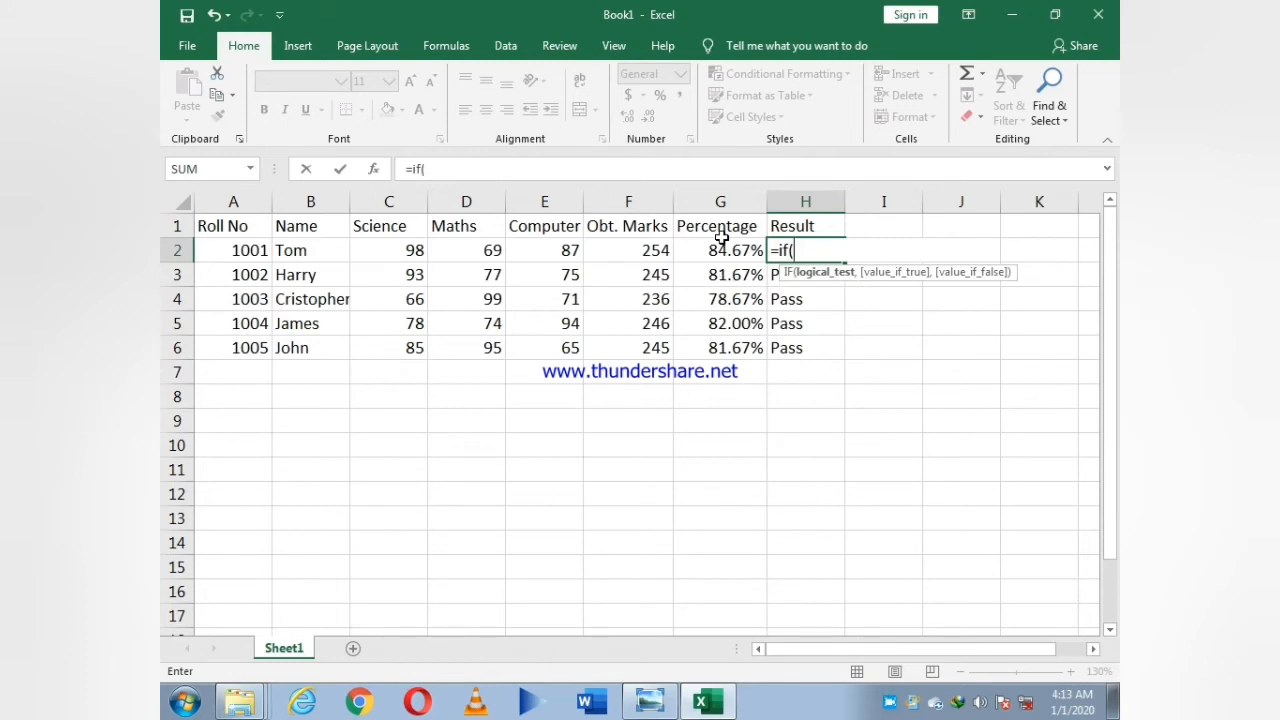
left_click(720, 250)
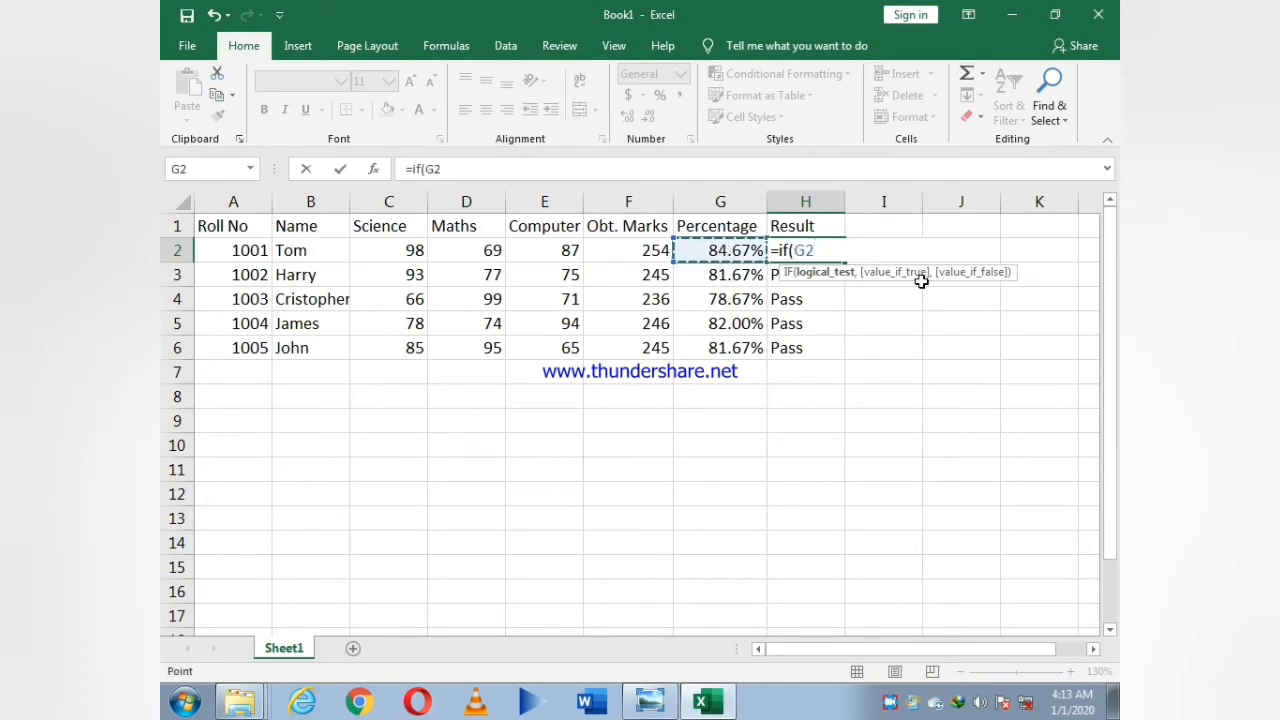
type(">0.80,")
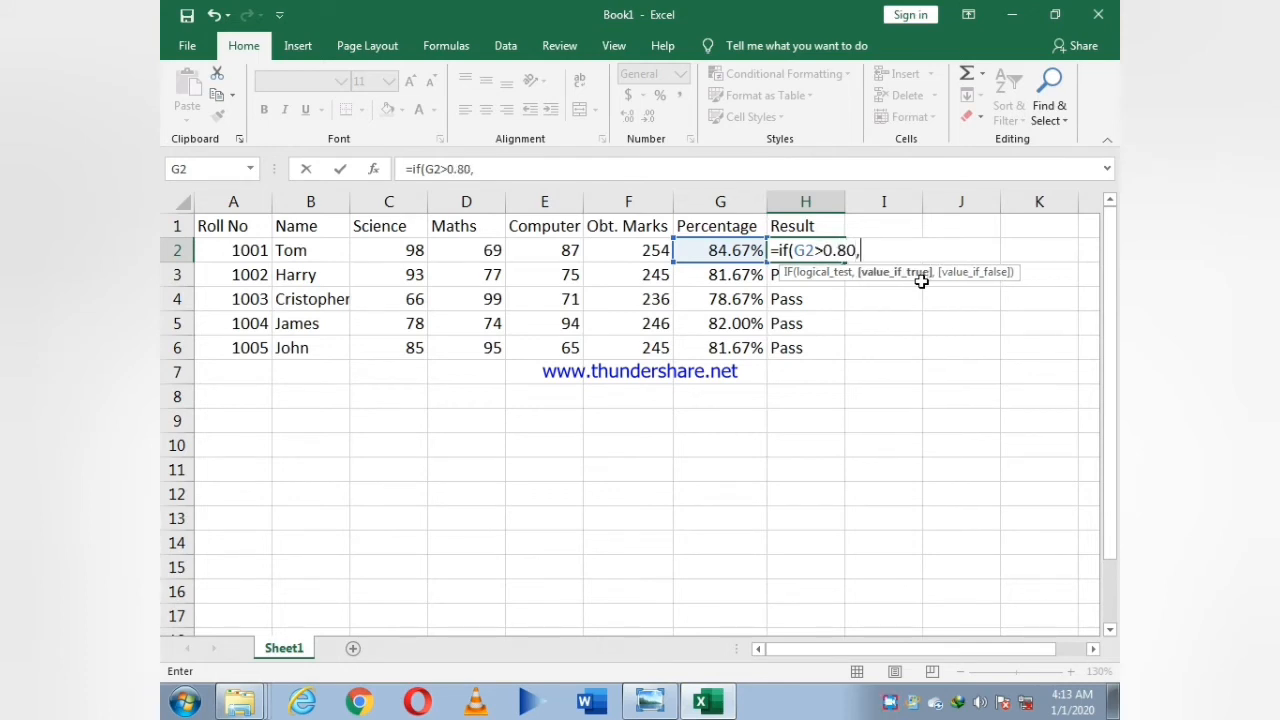
type("\"Pass\"")
type(",\"Fail")
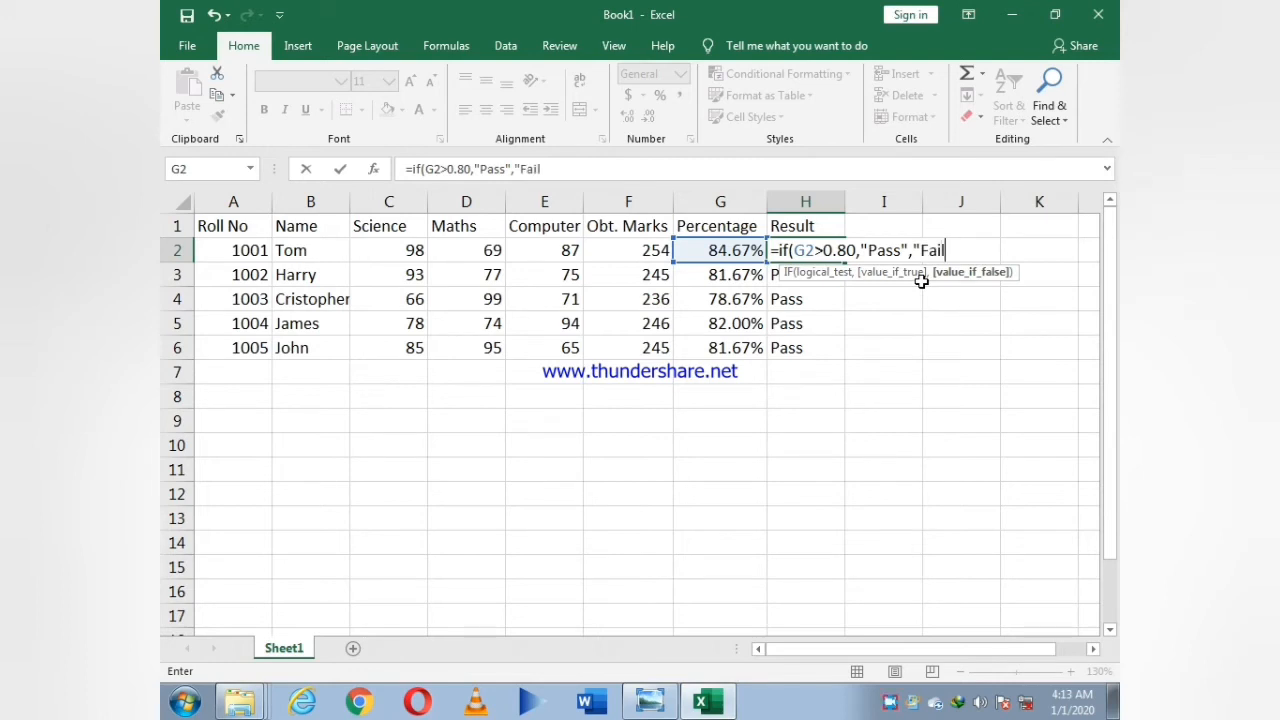
type(")")
key("Return")
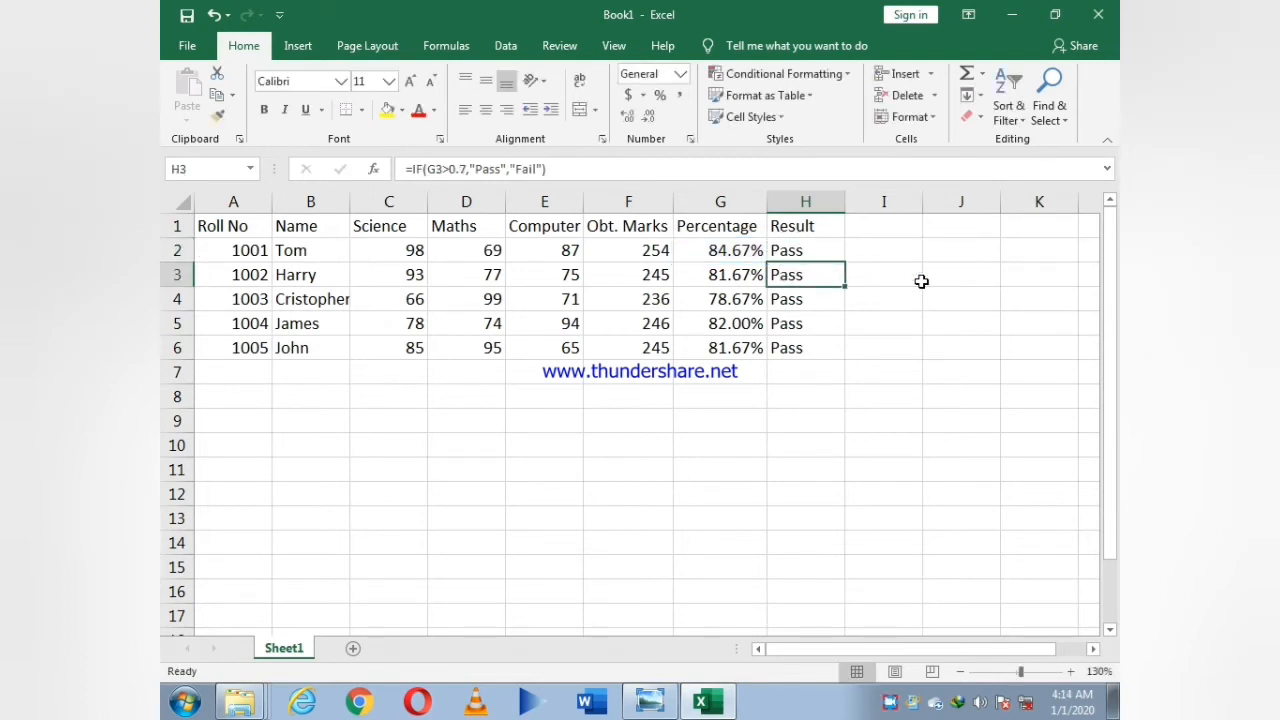
left_click(822, 250)
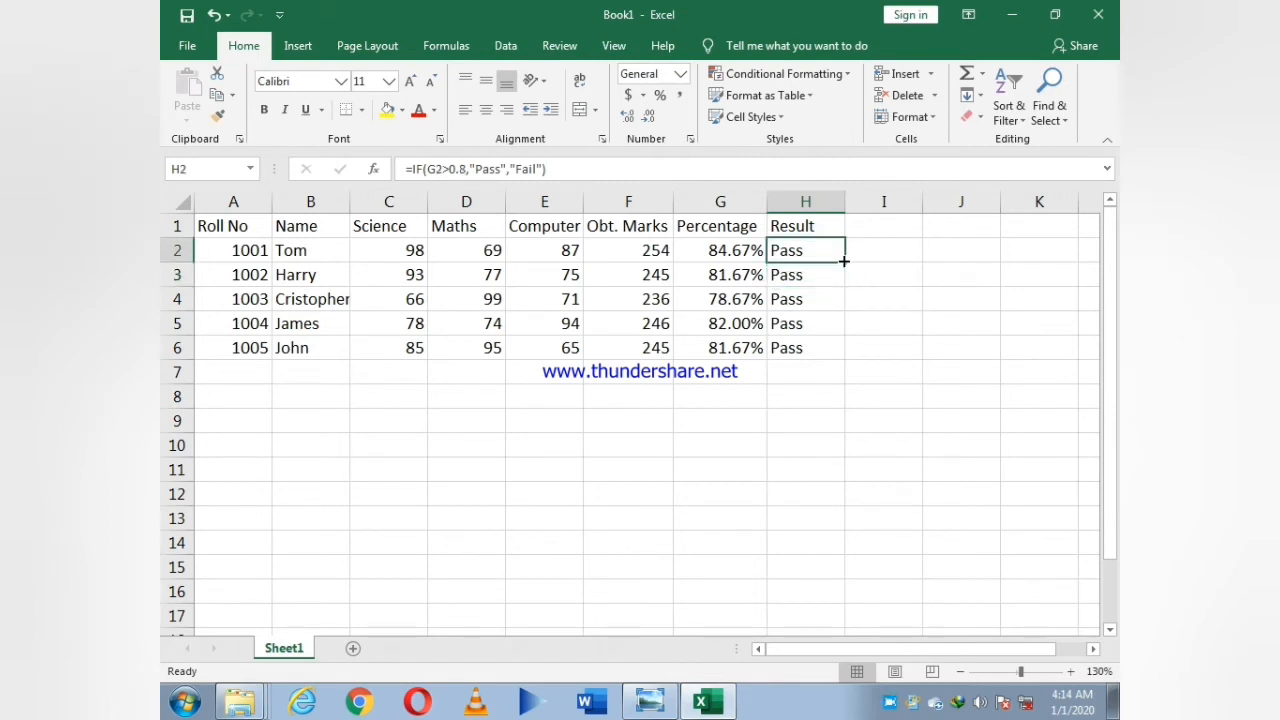
left_click_drag(844, 261, 848, 359)
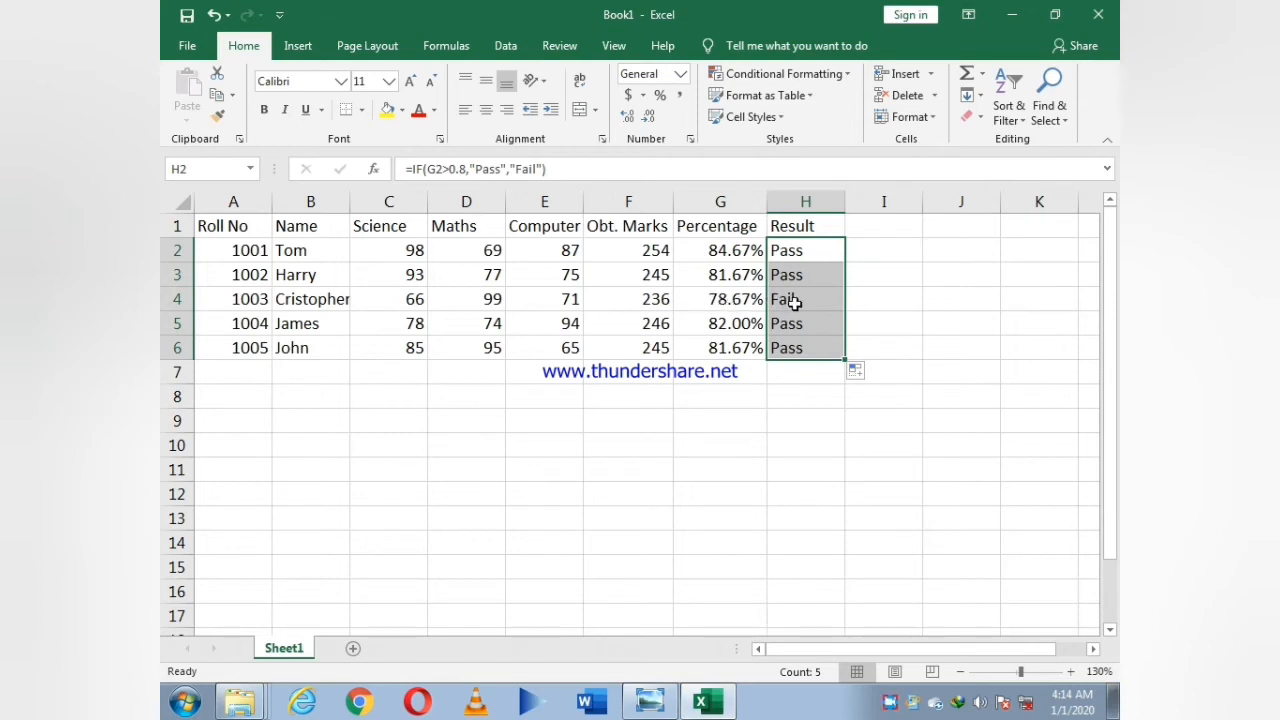
- Center-align the mark sheet cells A1:H6 and make the header row A1:H1 bold
left_click(866, 318)
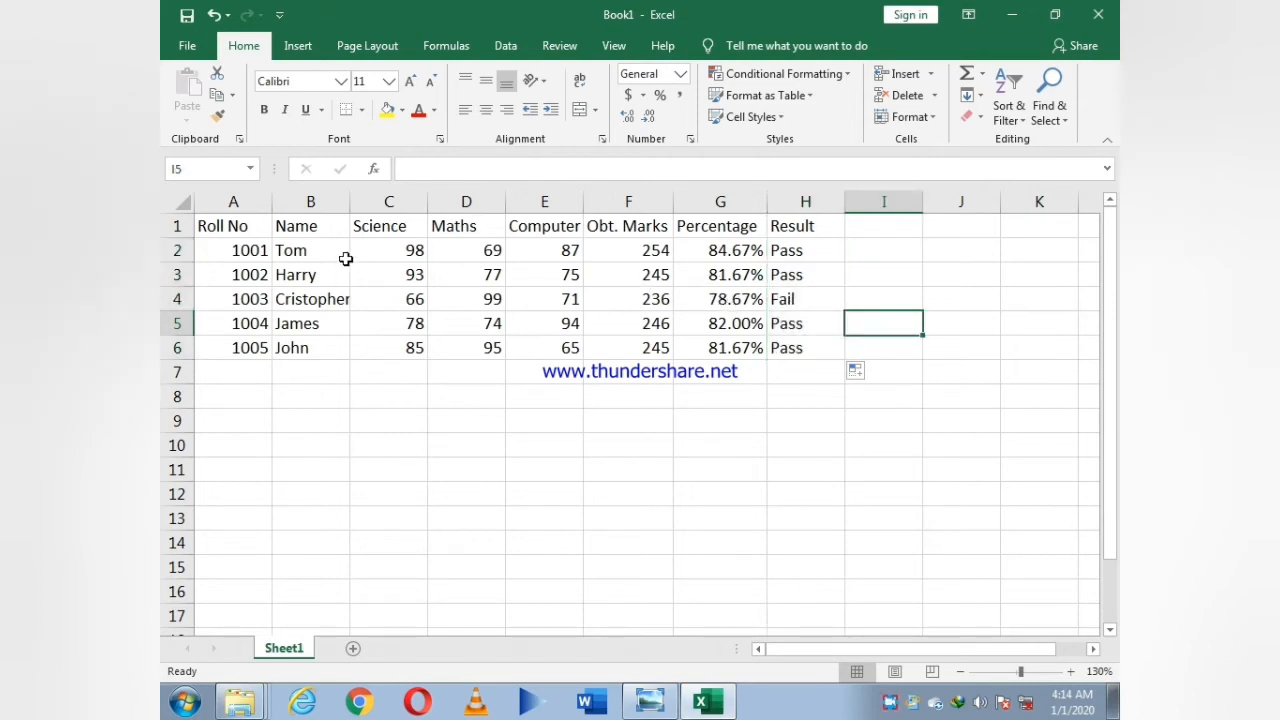
left_click_drag(243, 226, 800, 350)
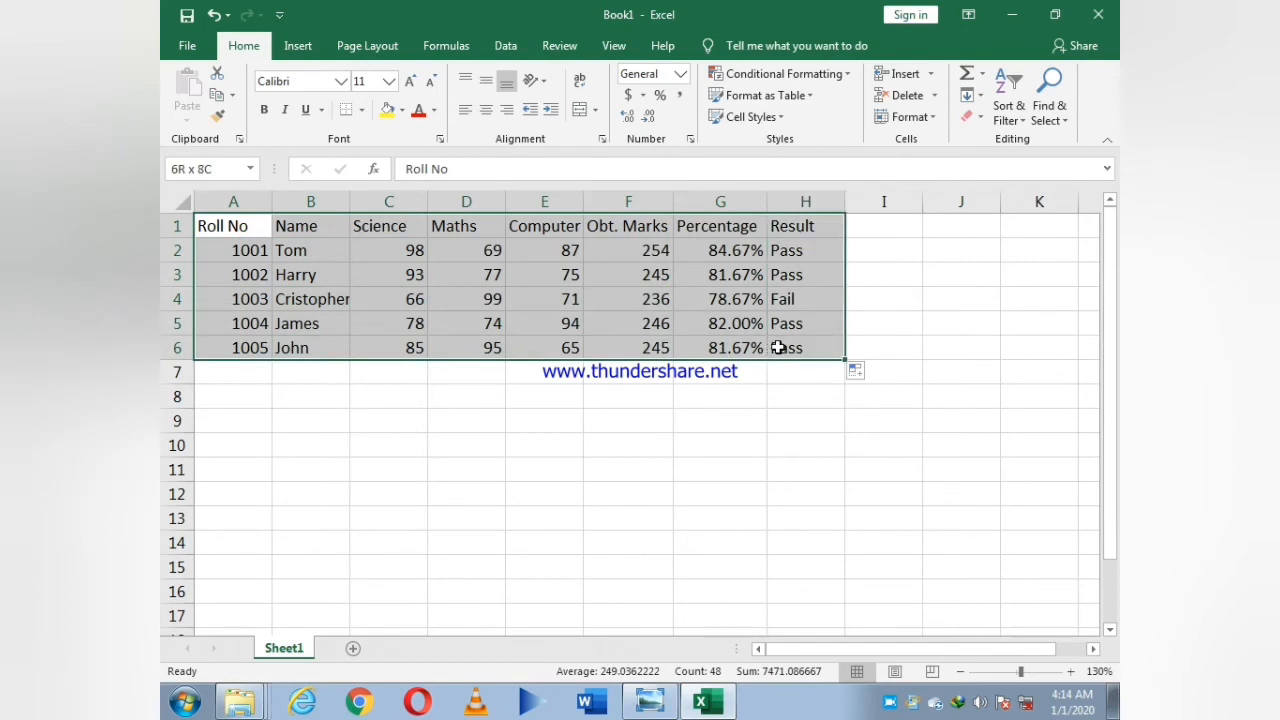
left_click(488, 110)
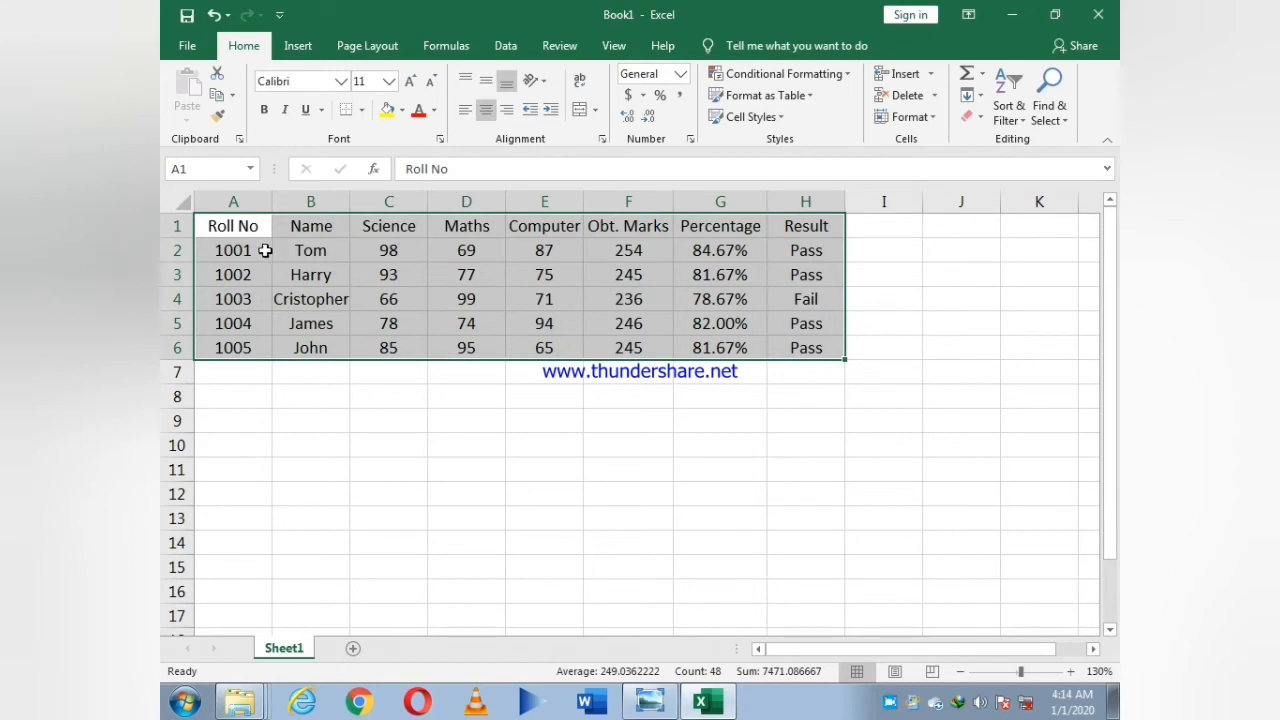
left_click(233, 226)
left_click_drag(233, 226, 800, 226)
left_click(264, 110)
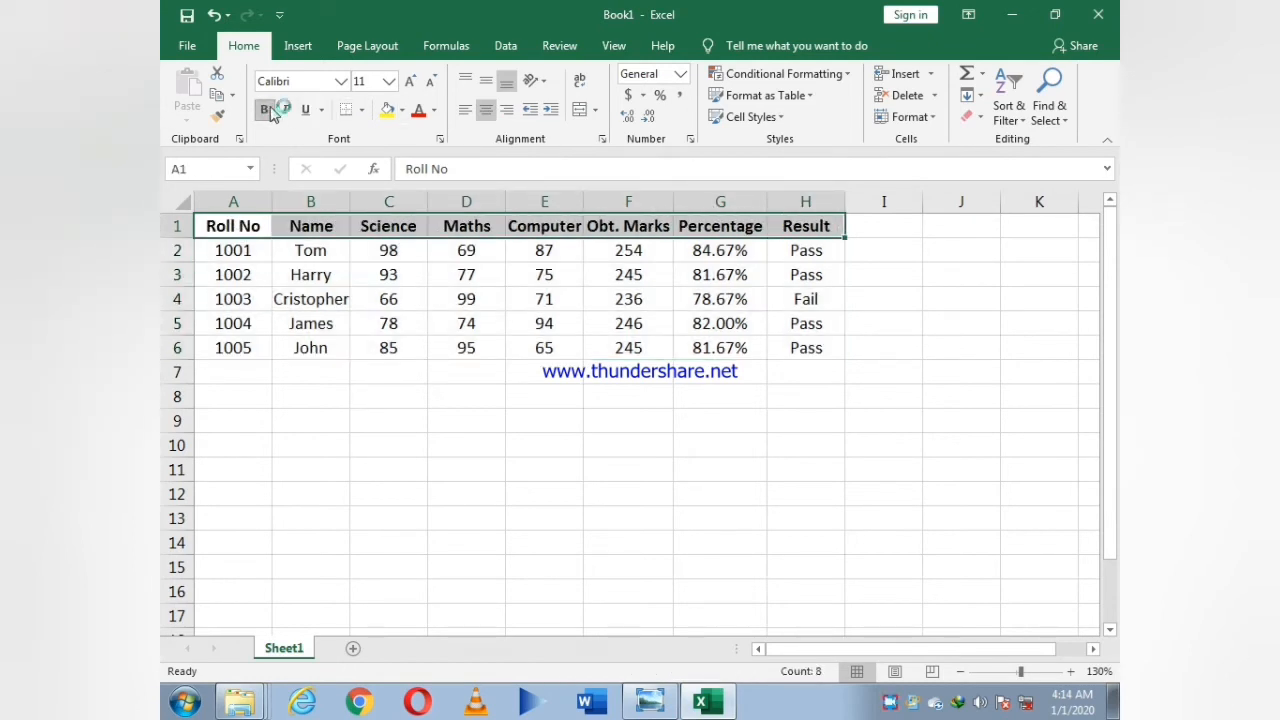
- Add the title Status in A9 with the column labels Roll No in A10 and Result in B10
left_click(246, 420)
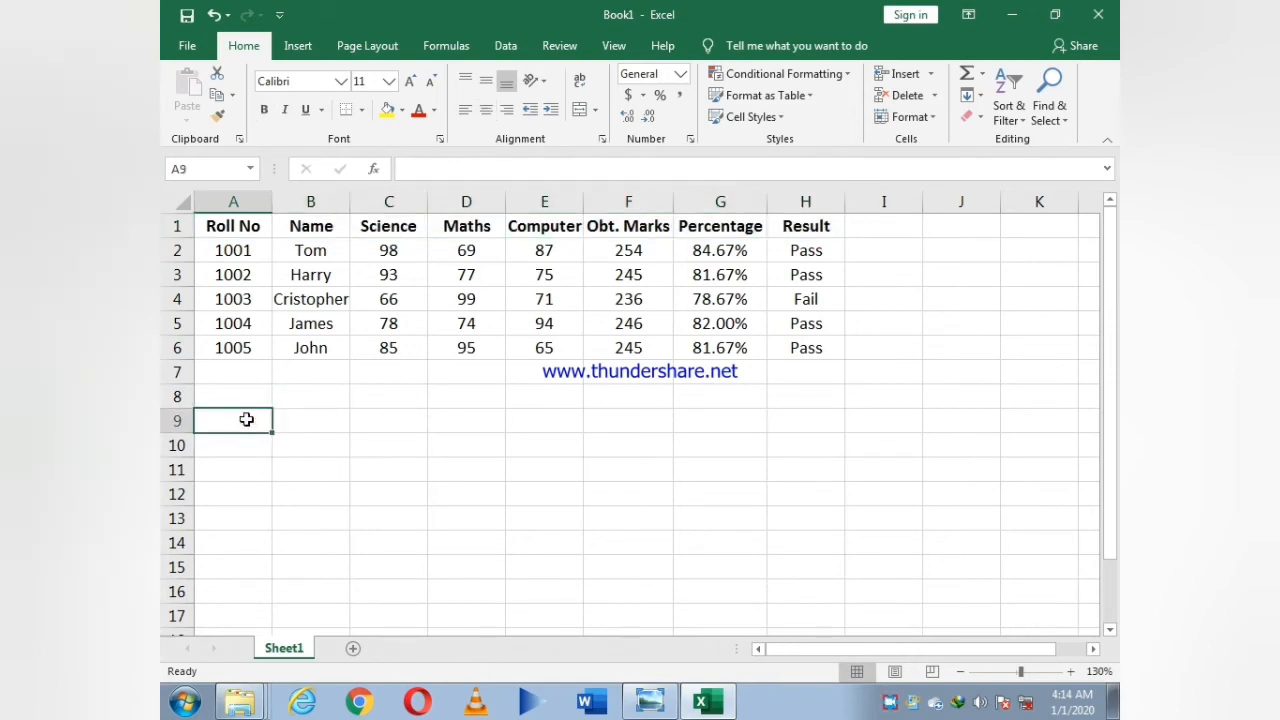
type("Status")
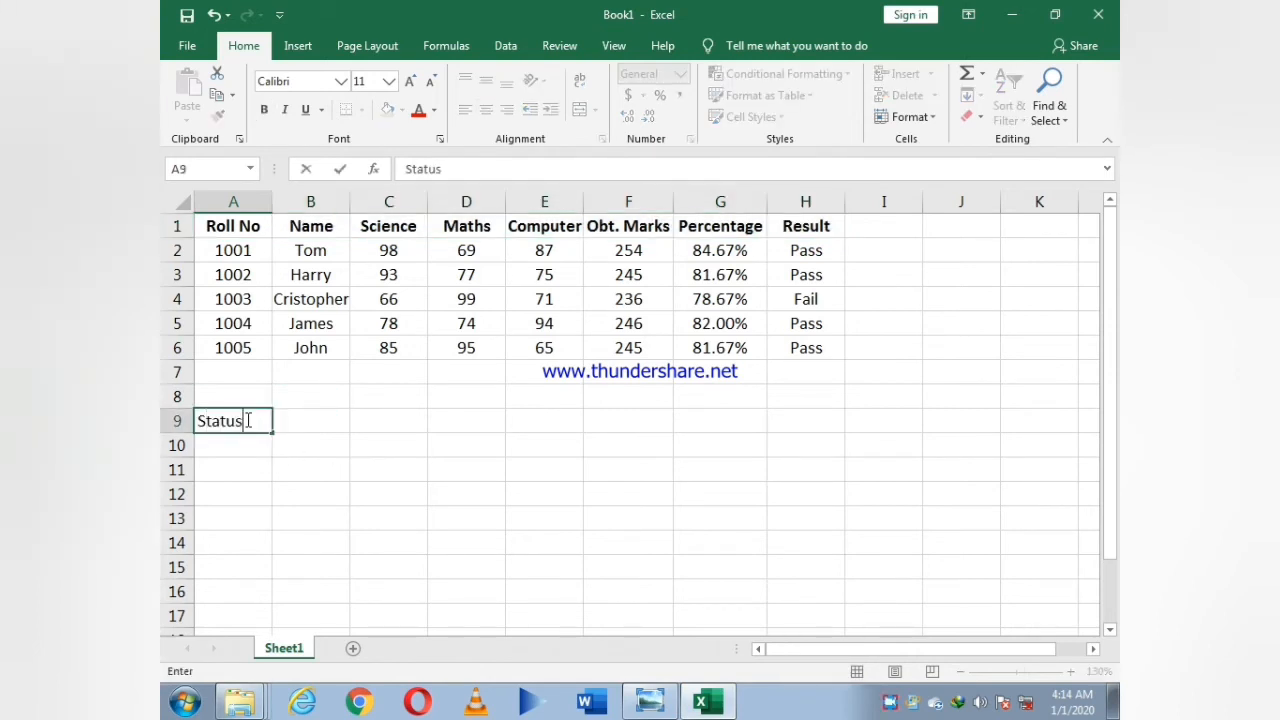
key("Return")
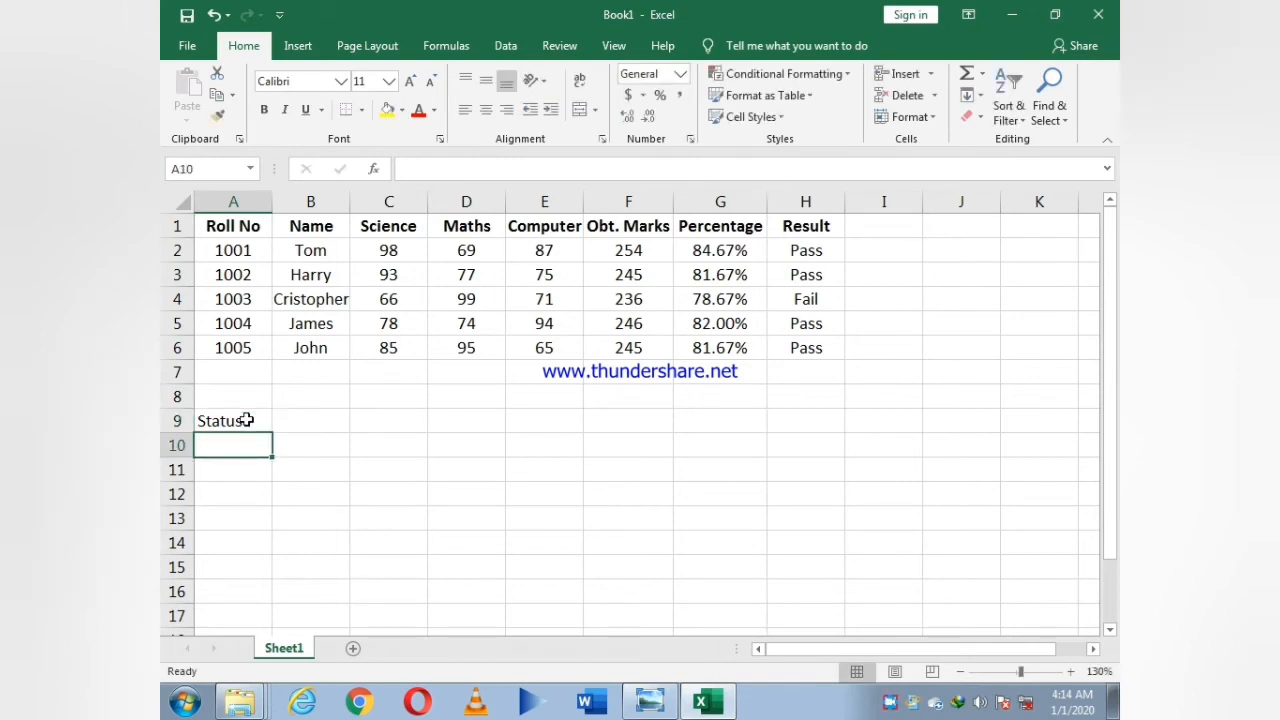
type("Ro")
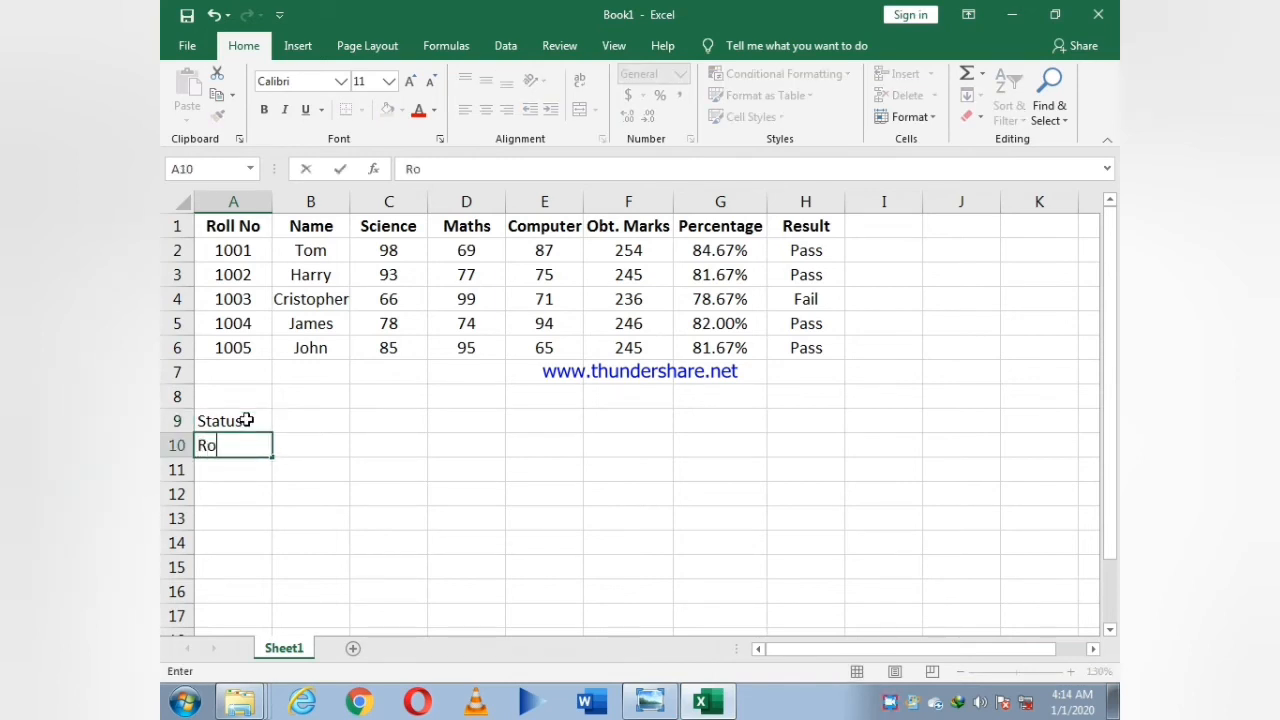
type("ll No")
key("Tab")
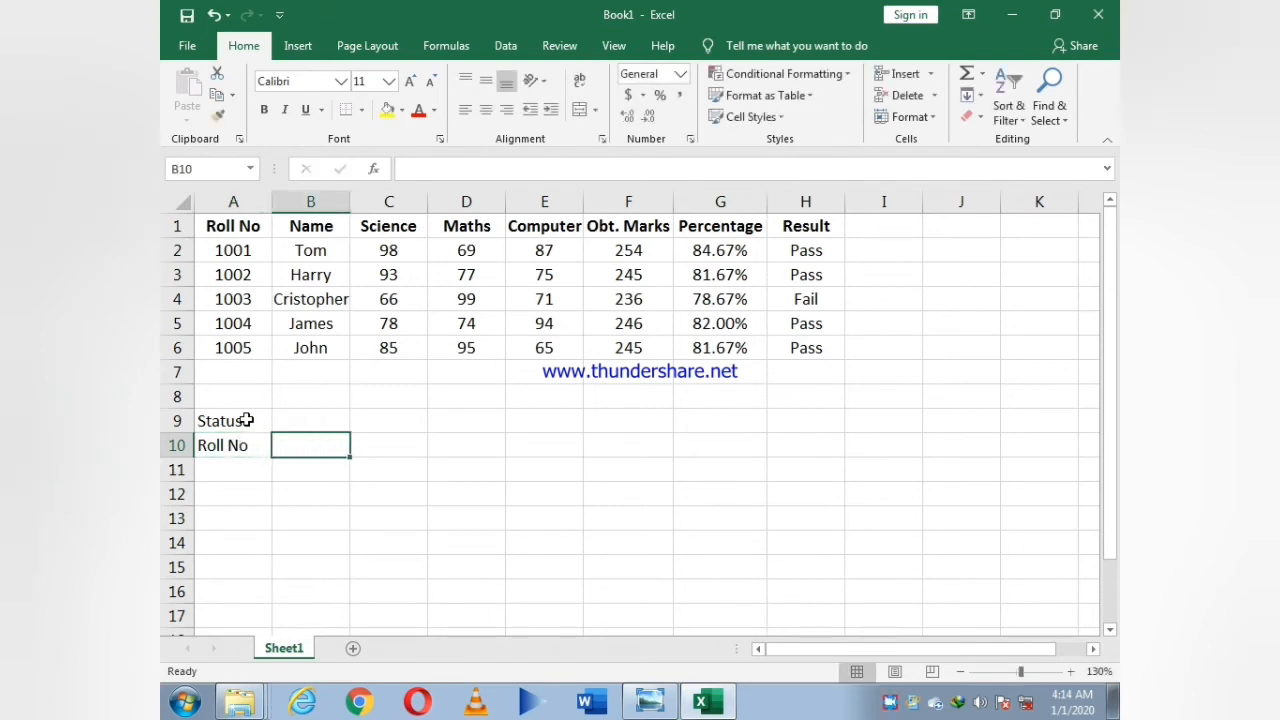
type("Result")
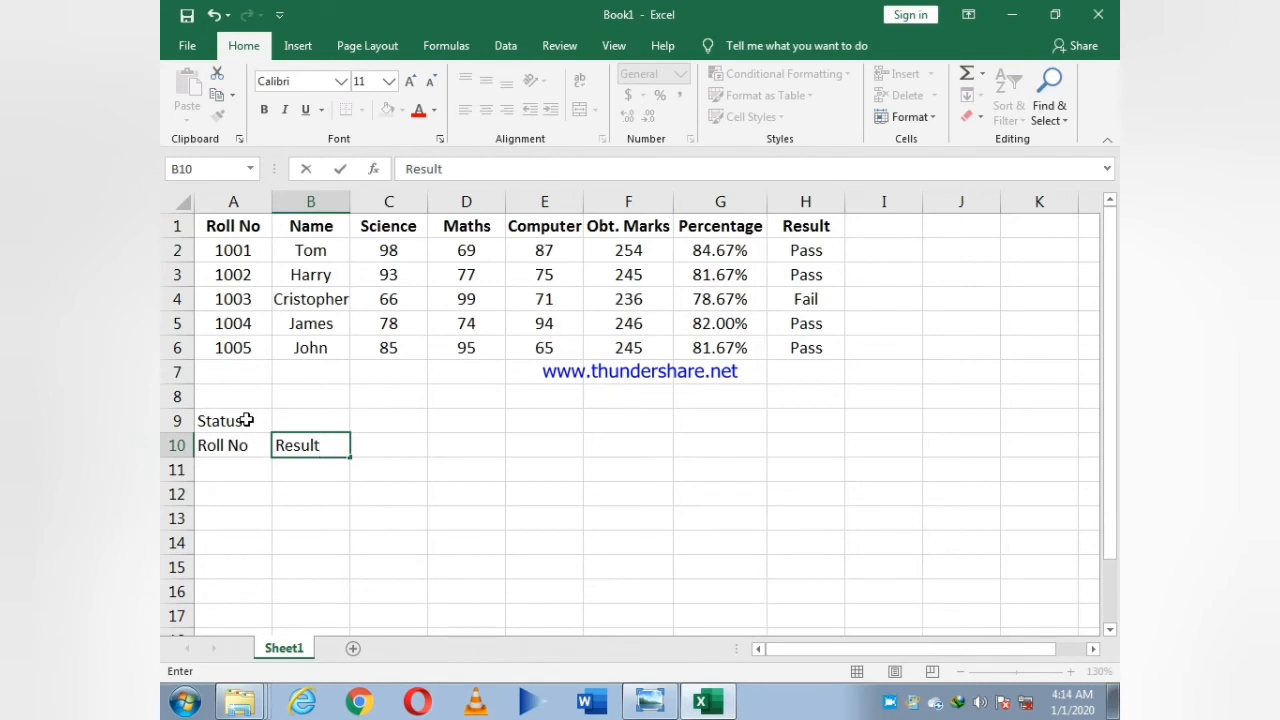
key("Return")
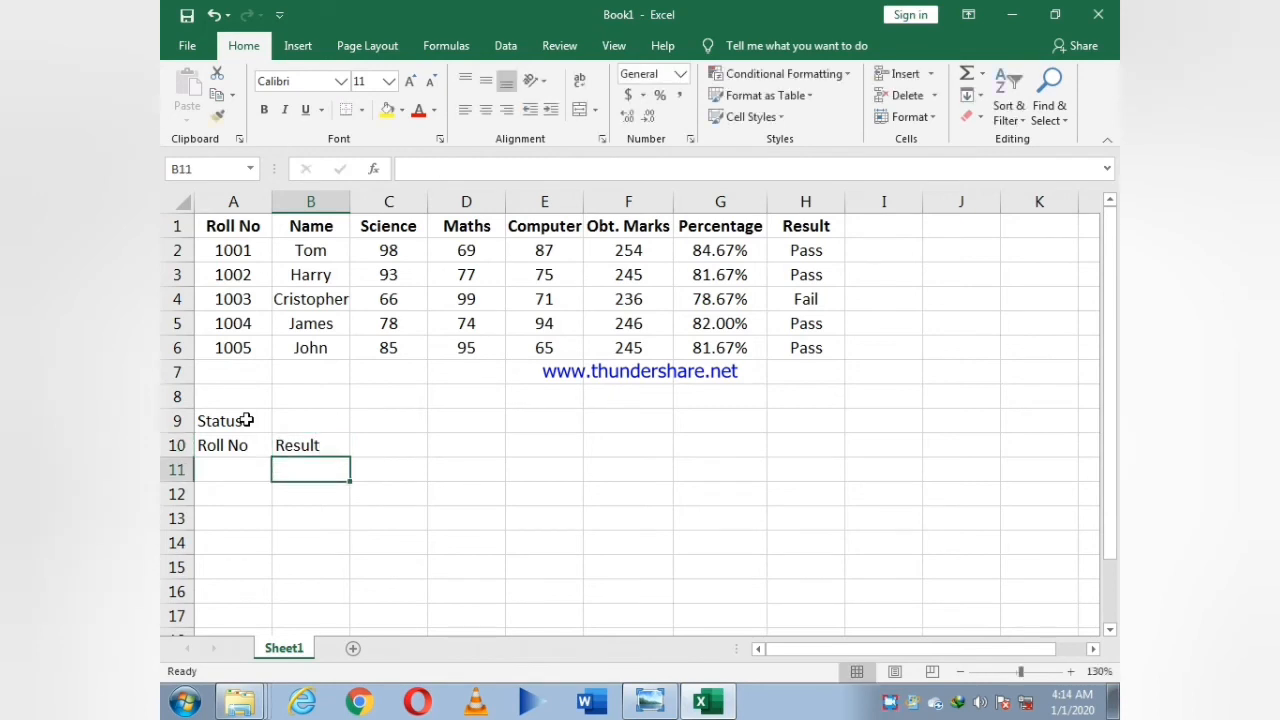
- Merge and center the Status title across A9:B9
key("Up")
left_click_drag(246, 420, 300, 420)
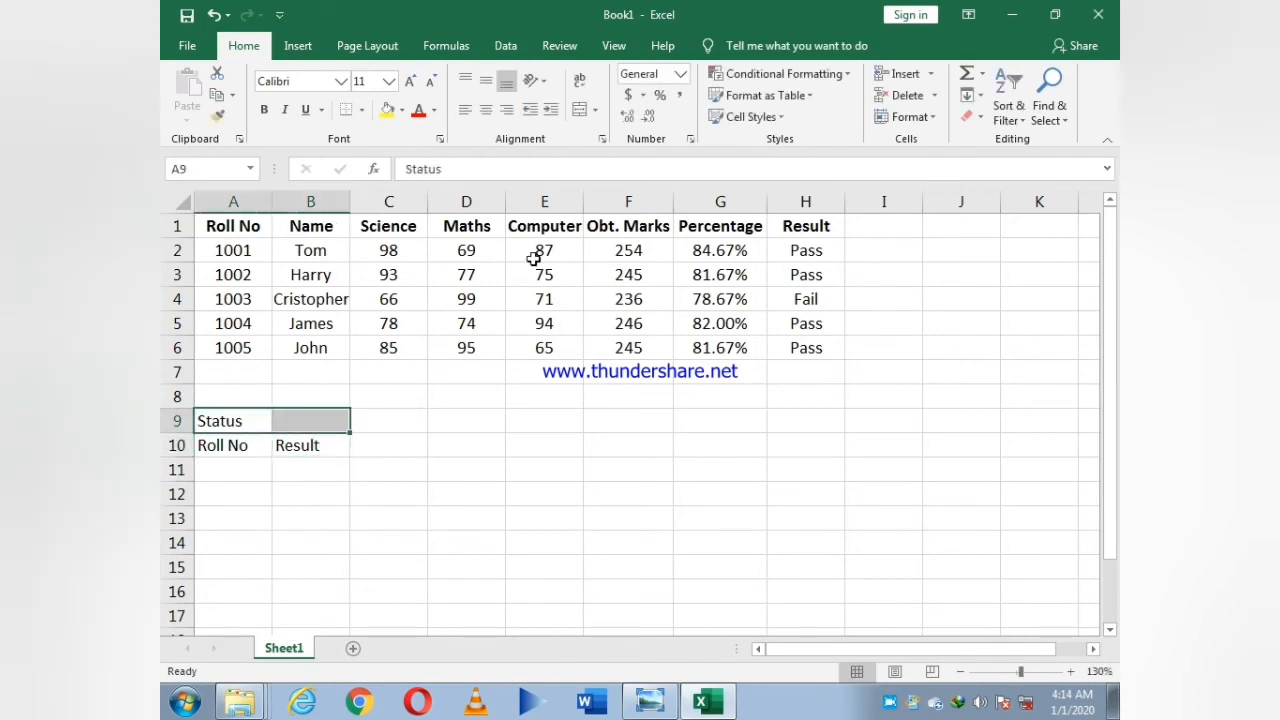
left_click(581, 113)
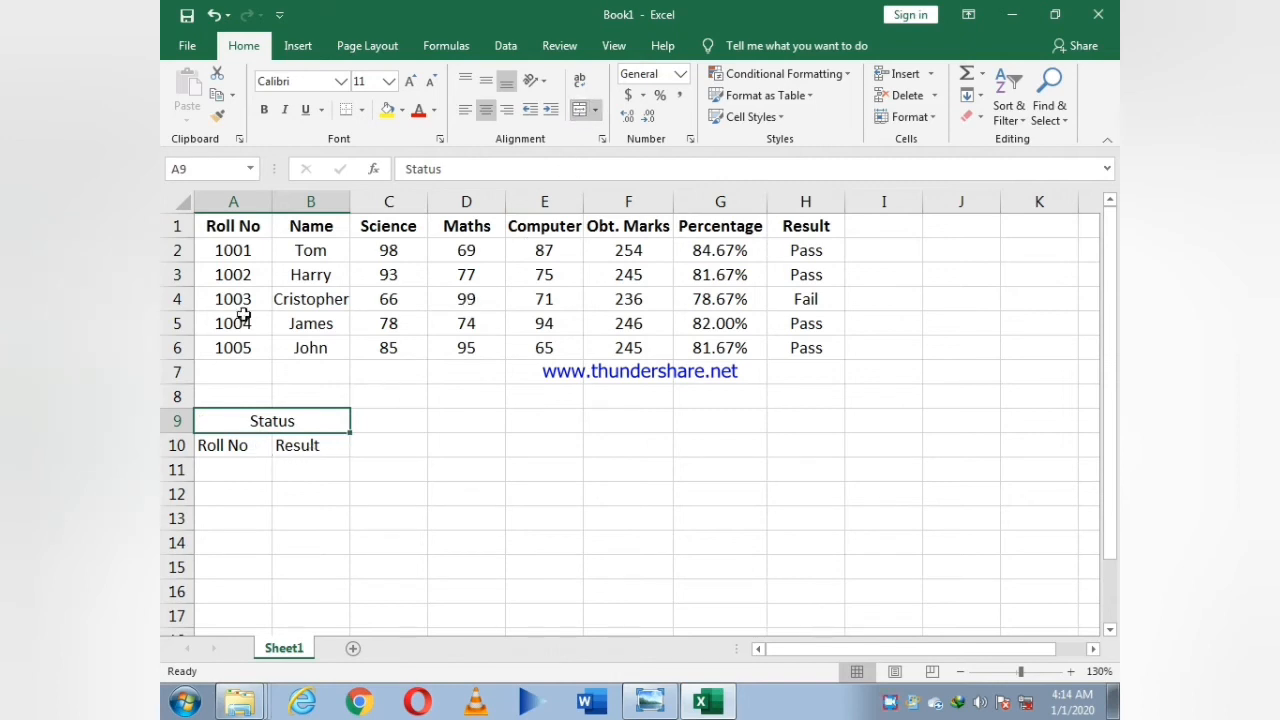
- Enter the formula =VLOOKUP(A11,A1:H6,8,0) in B11 to look up the result for the roll number in A11
left_click(228, 465)
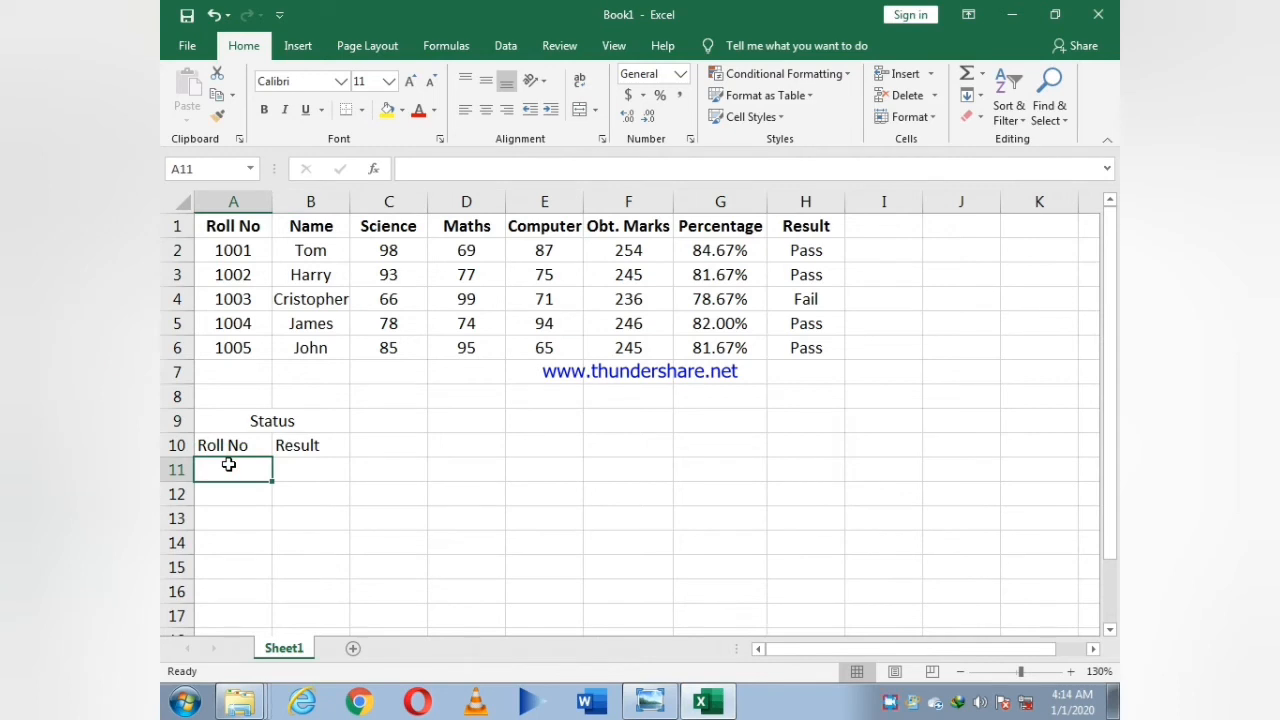
left_click(305, 470)
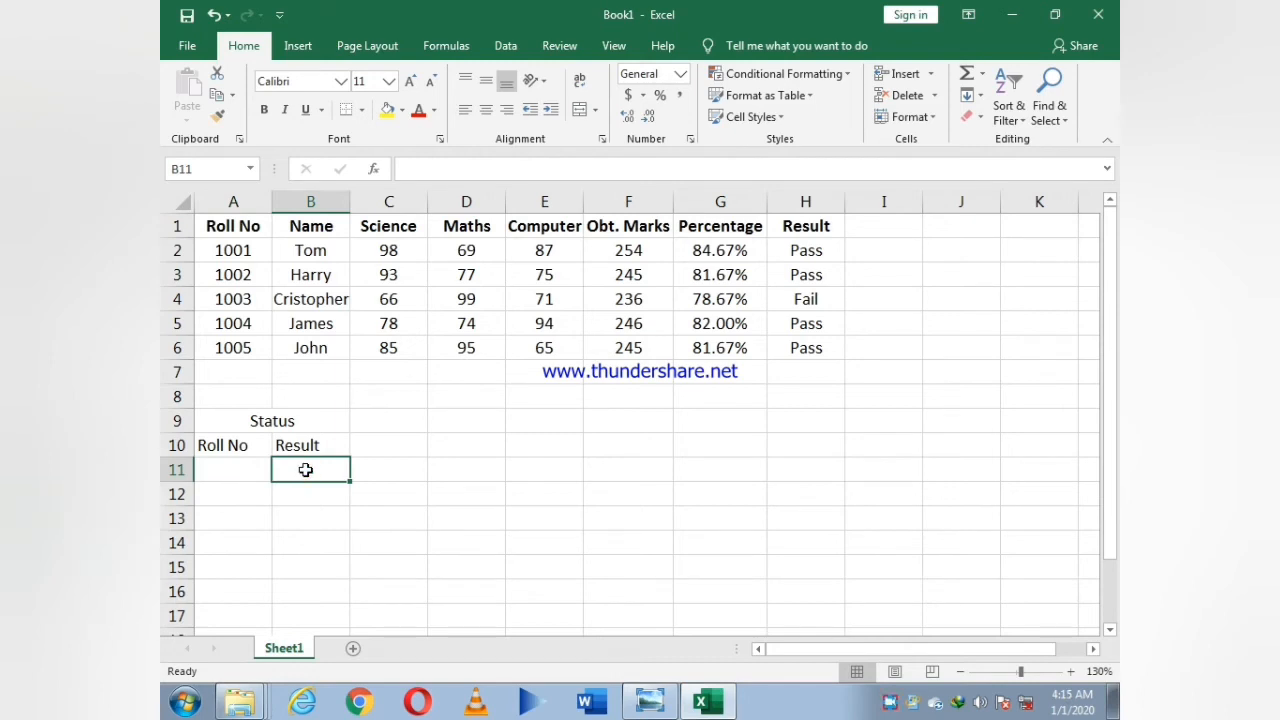
type("=v")
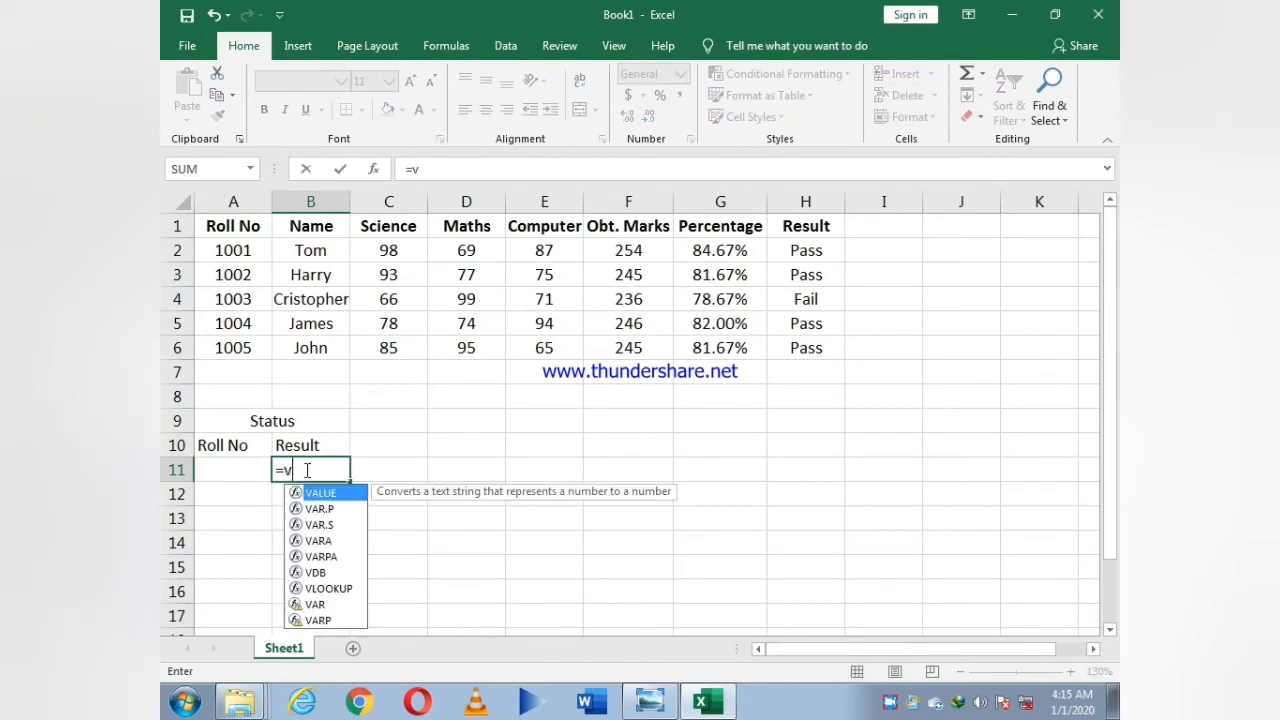
type("look")
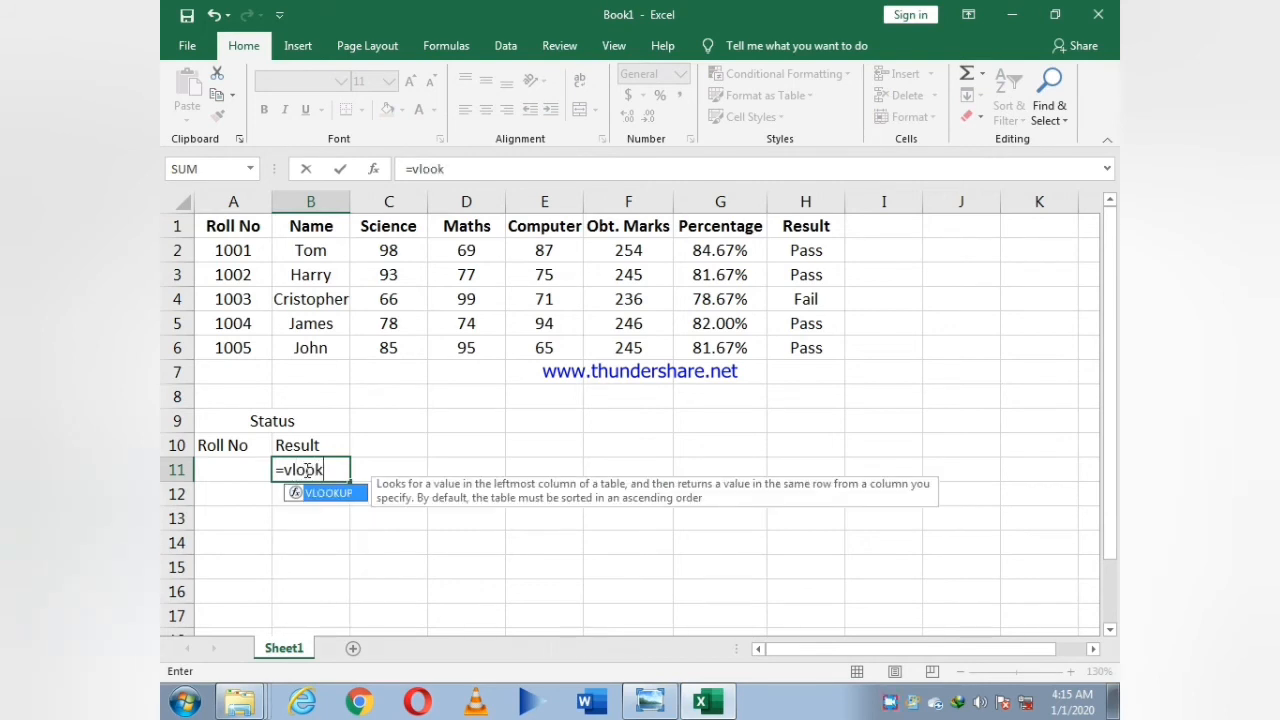
type("up(")
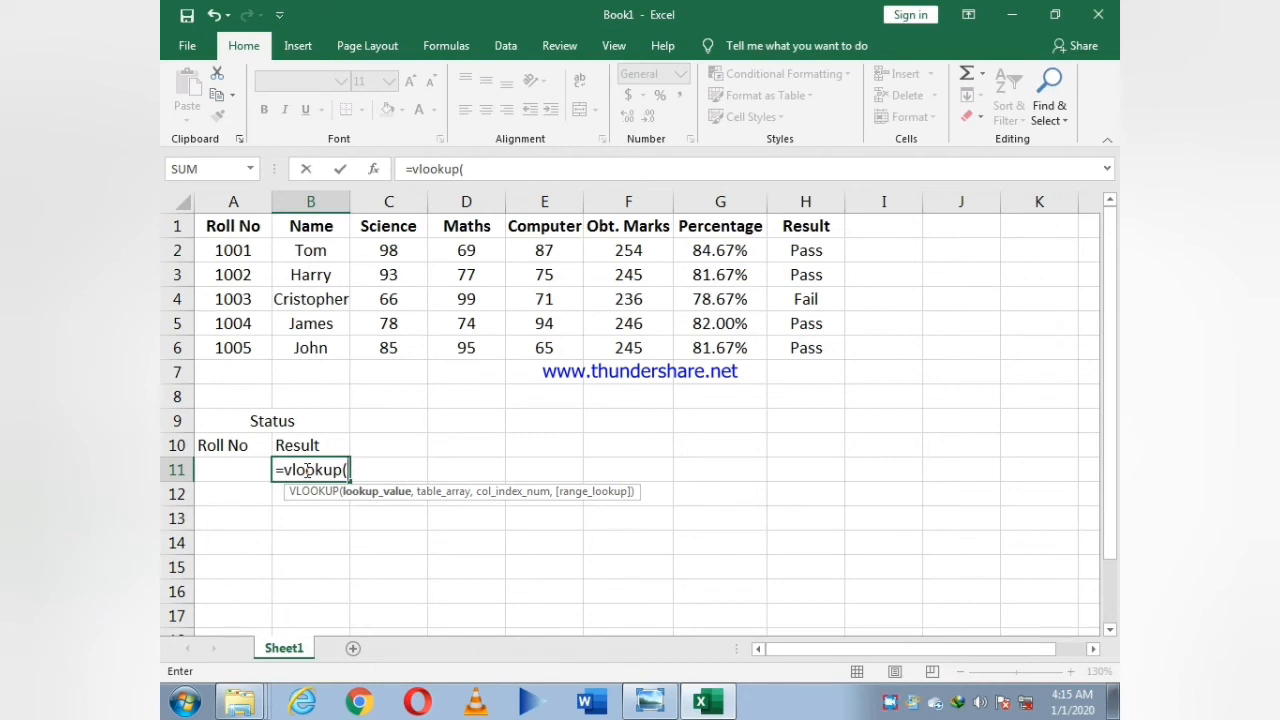
left_click(217, 471)
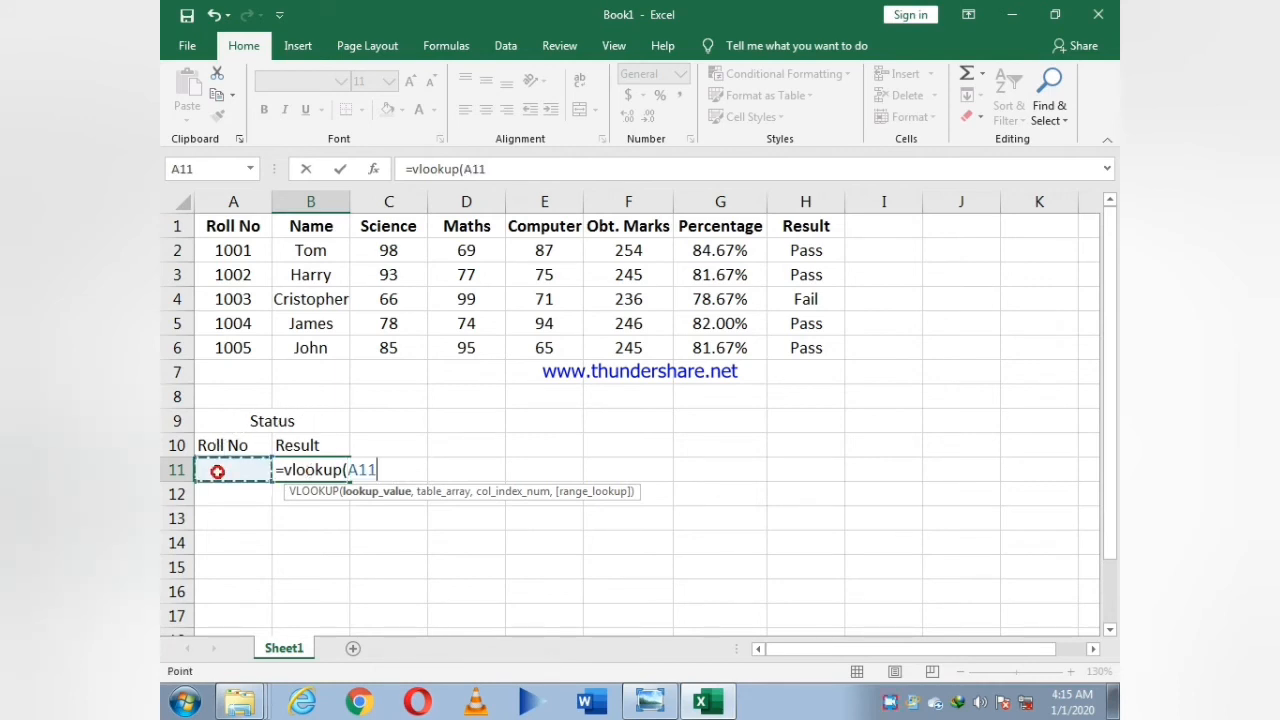
type(",")
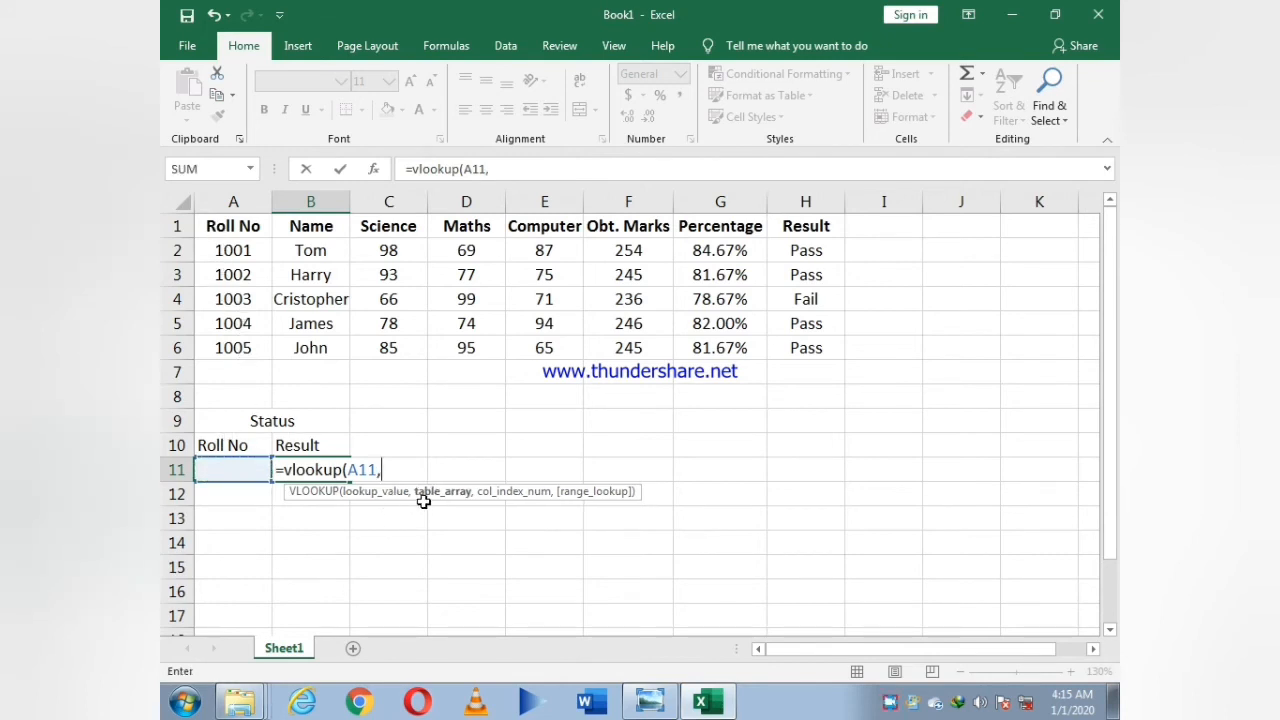
mouse_move(229, 232)
left_mouse_down()
mouse_move(540, 252)
mouse_move(748, 303)
mouse_move(803, 340)
left_mouse_up()
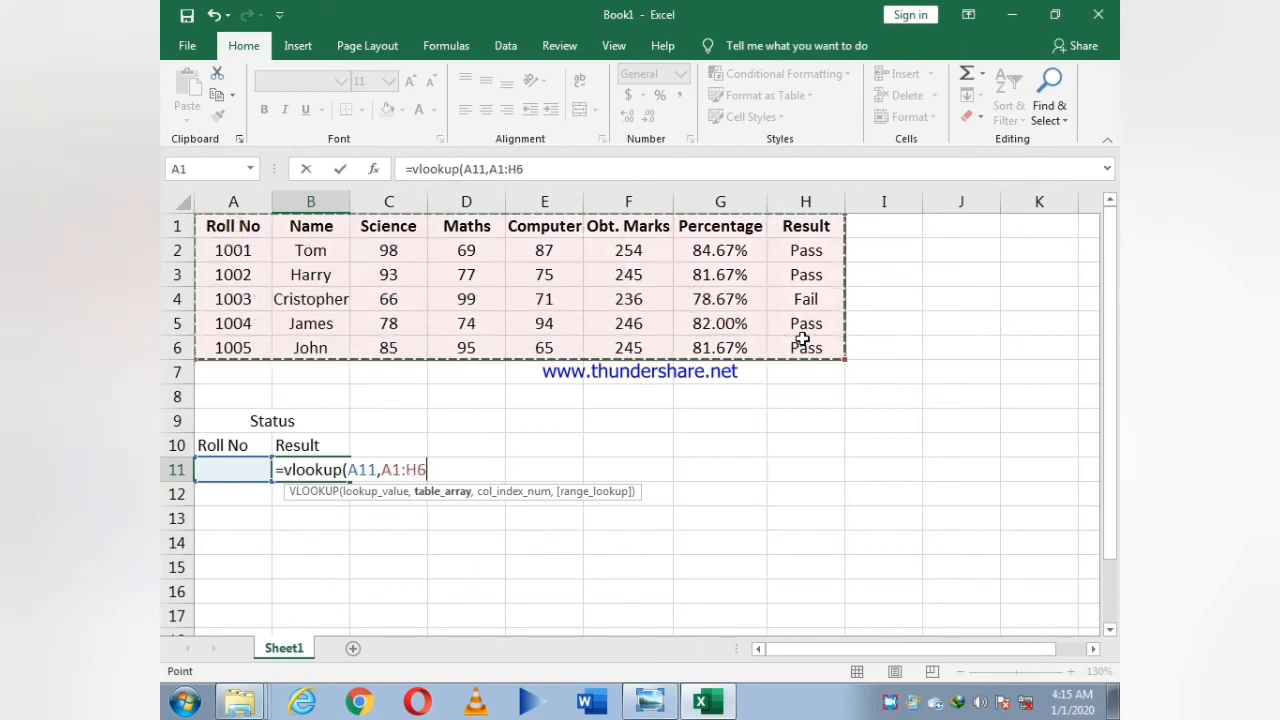
type(",8")
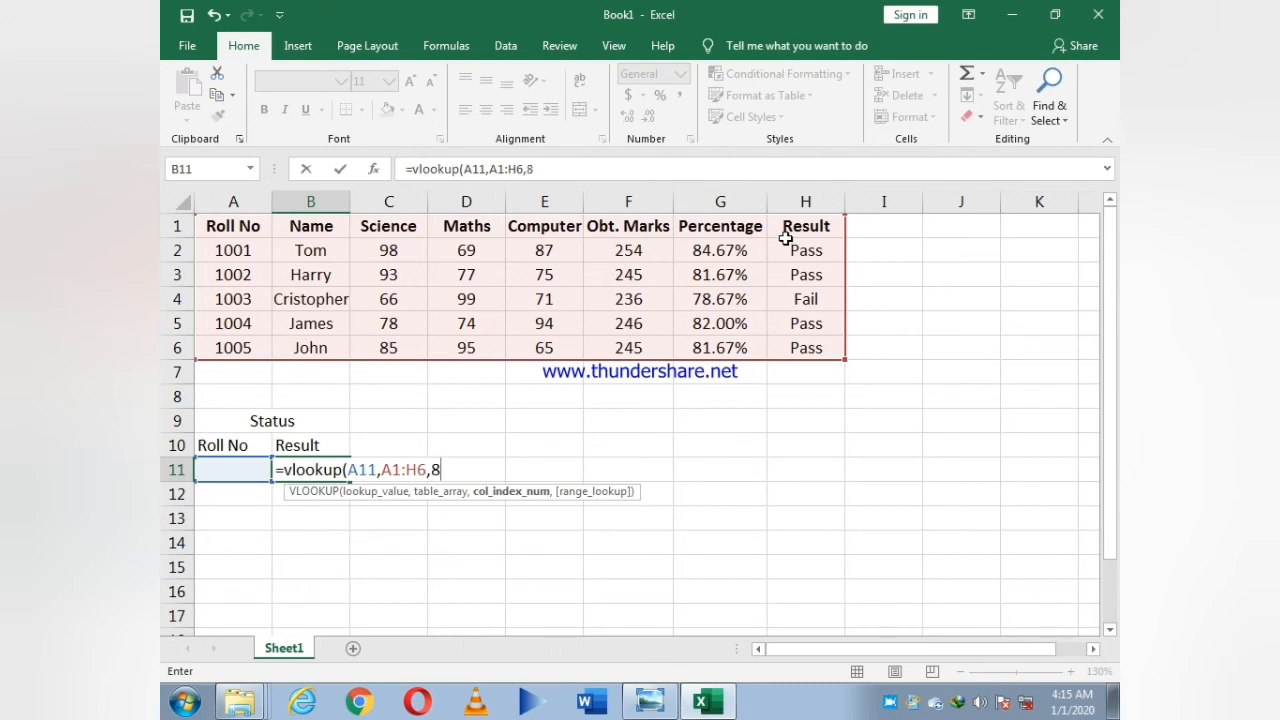
type(",")
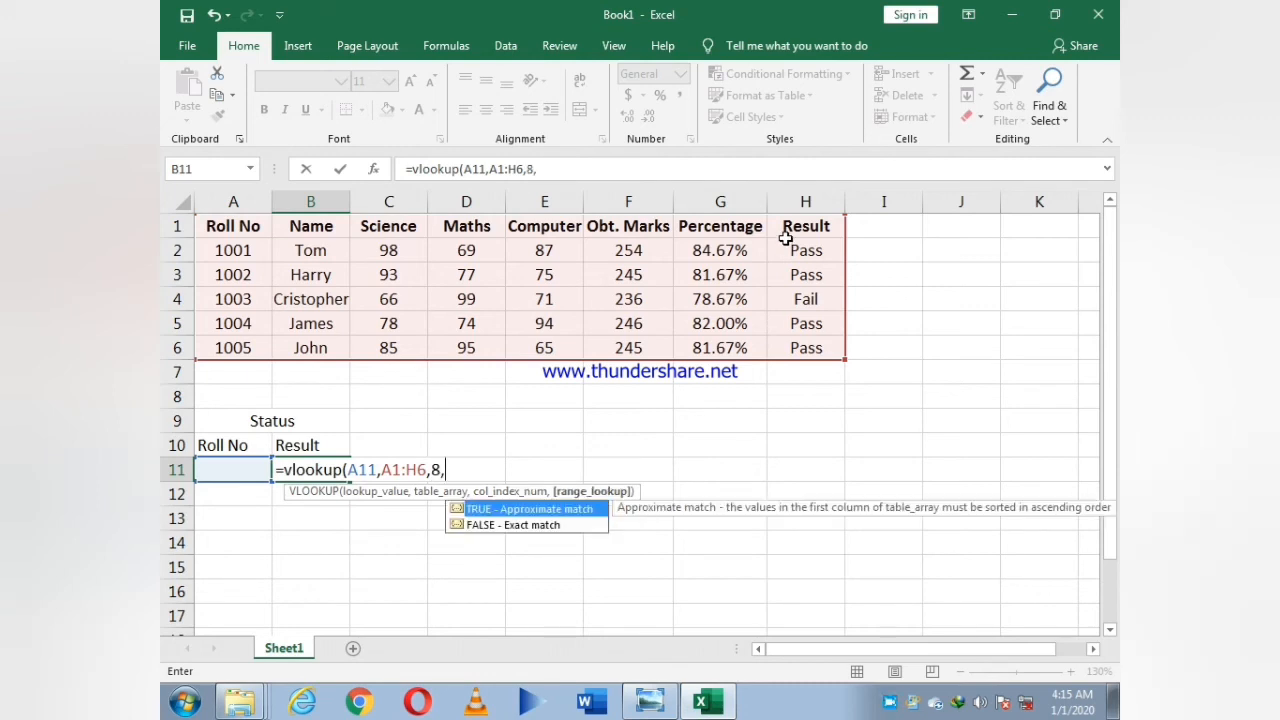
type("0)")
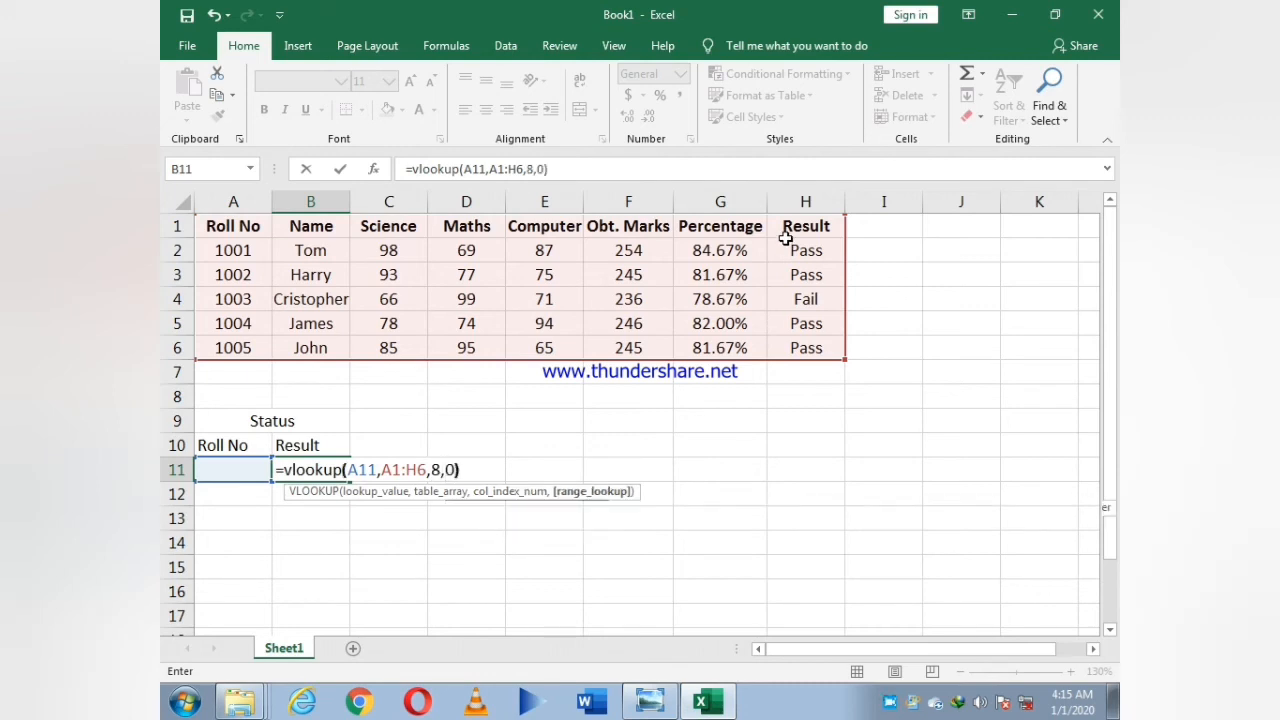
key("Return")
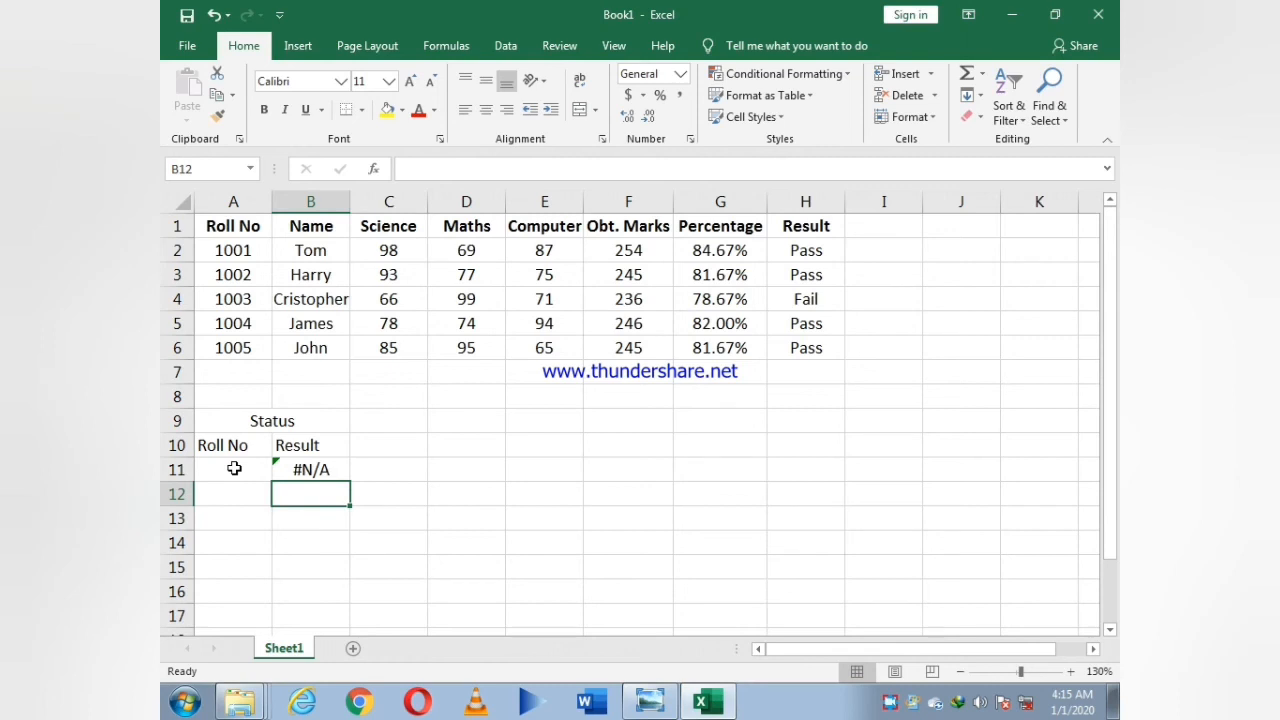
- Enter roll number 1003 in A11 and center-align the Status block A9:B11
left_click(234, 468)
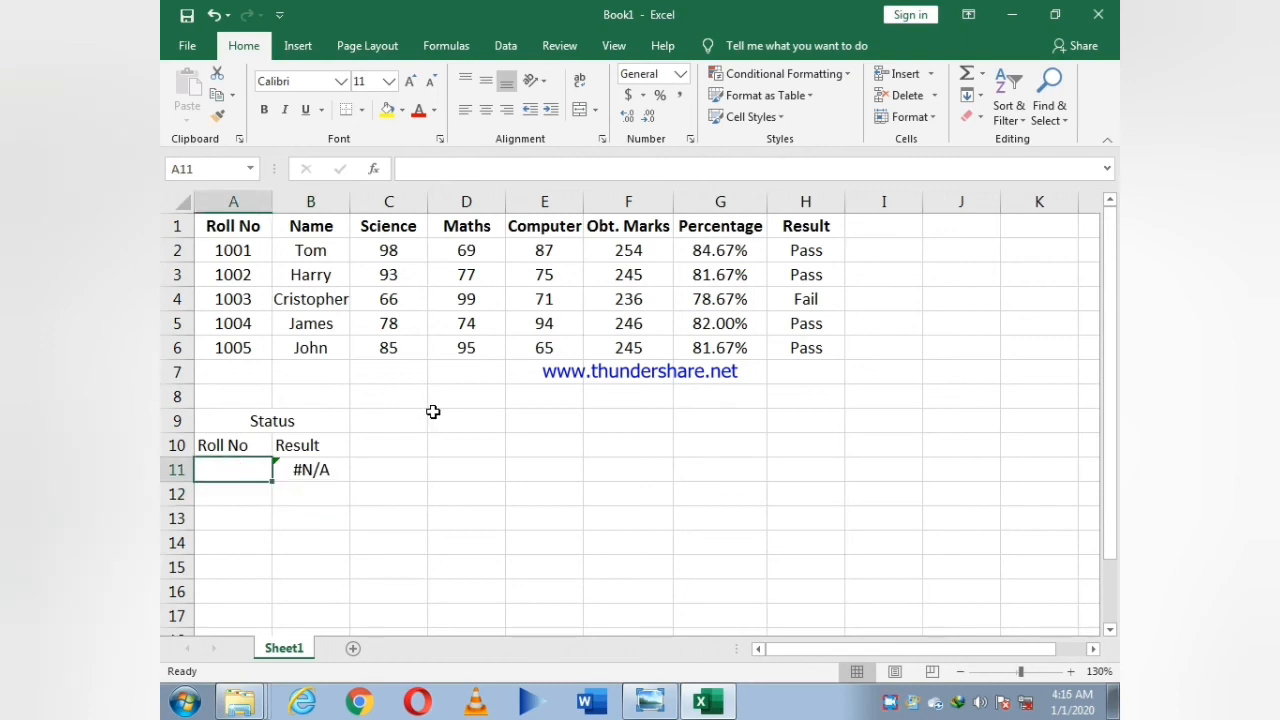
type("1003")
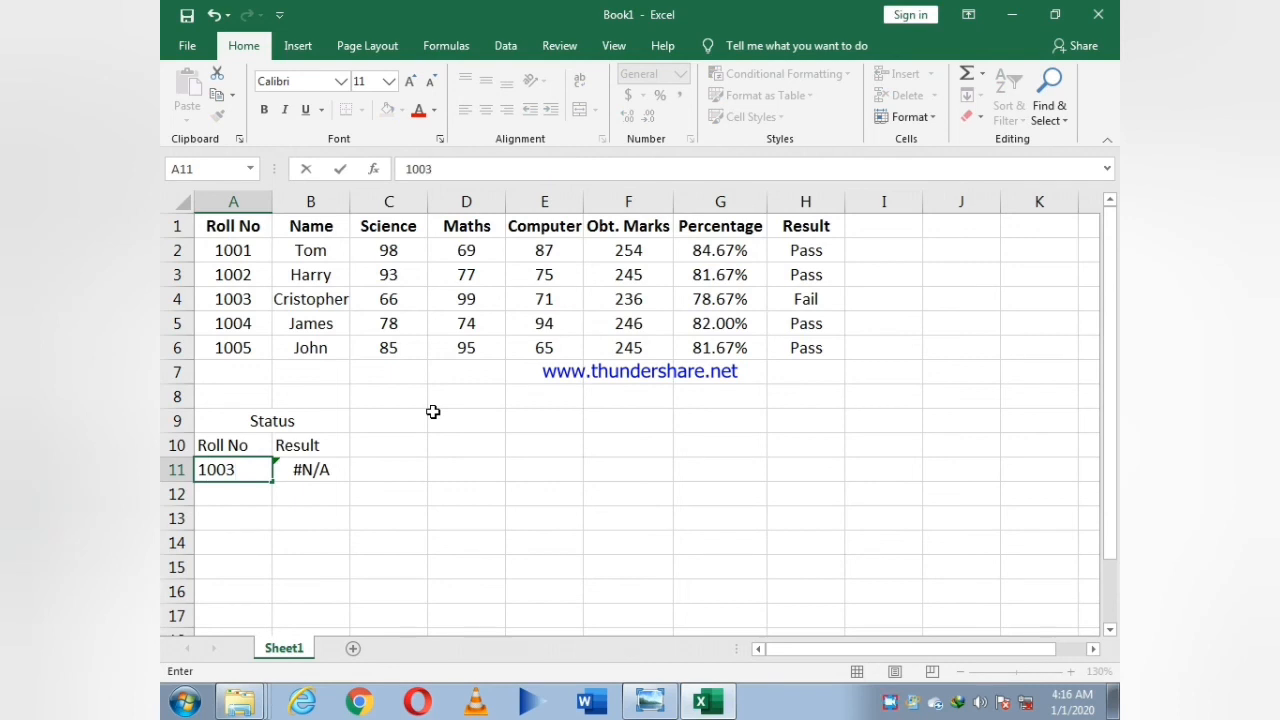
key("Return")
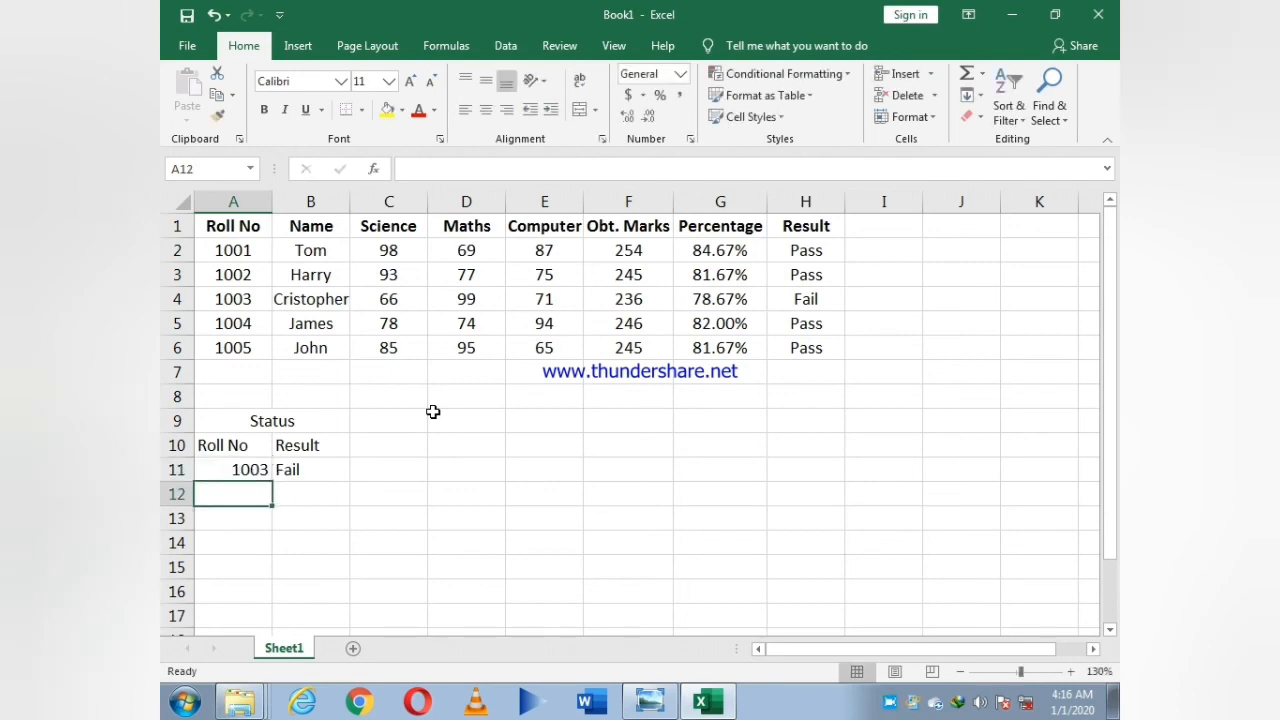
left_click_drag(228, 422, 289, 468)
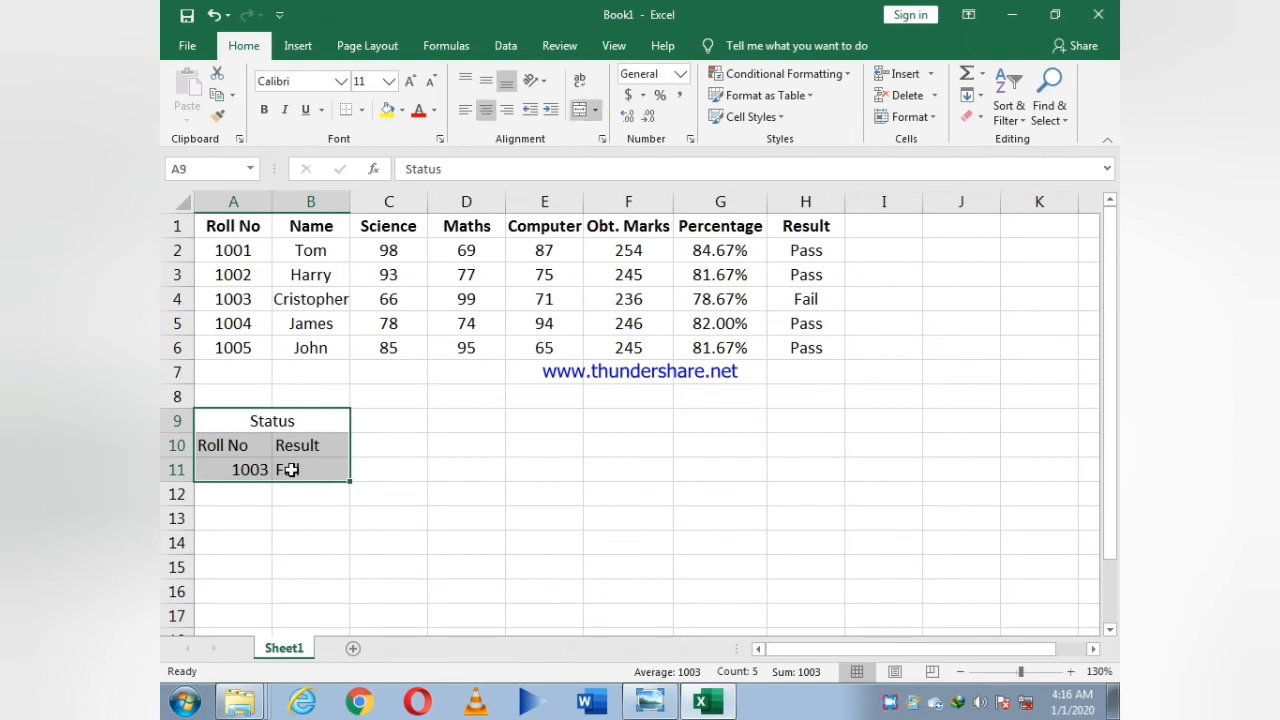
left_click(485, 117)
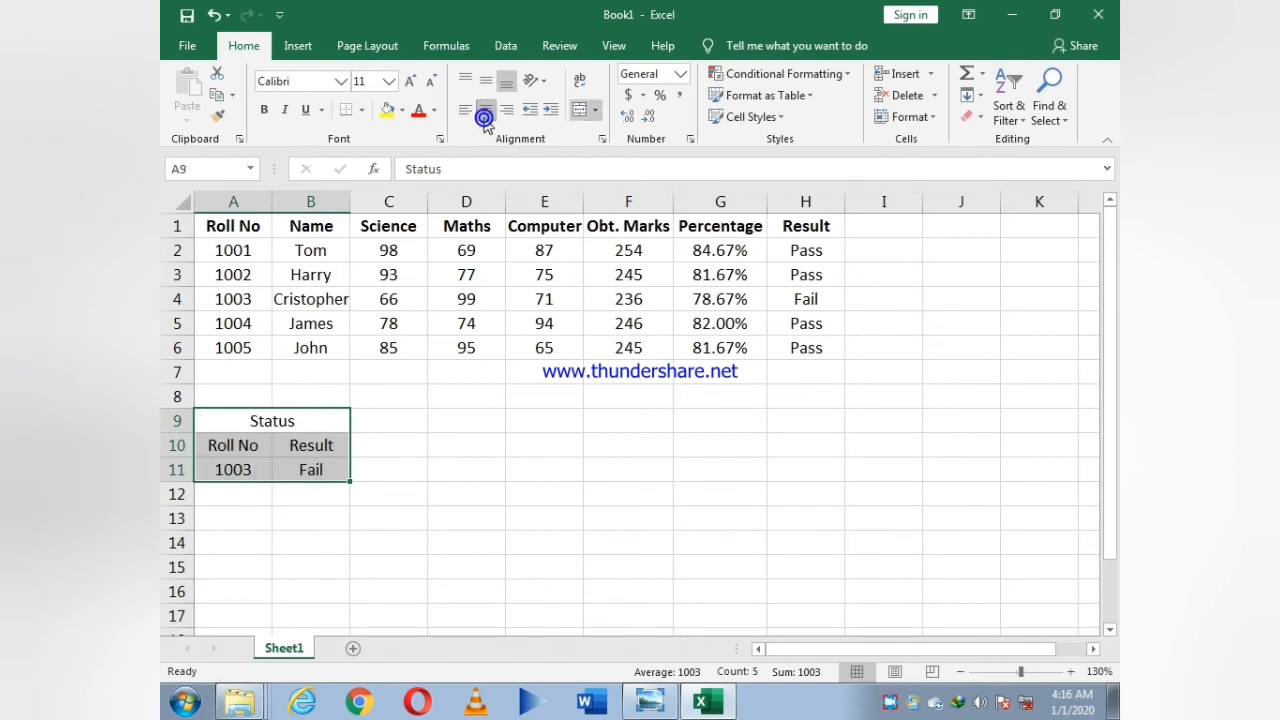
left_click(314, 494)
- Test the result lookup by replacing the roll number in A11 with 1001 and finally 1005
left_click(255, 475)
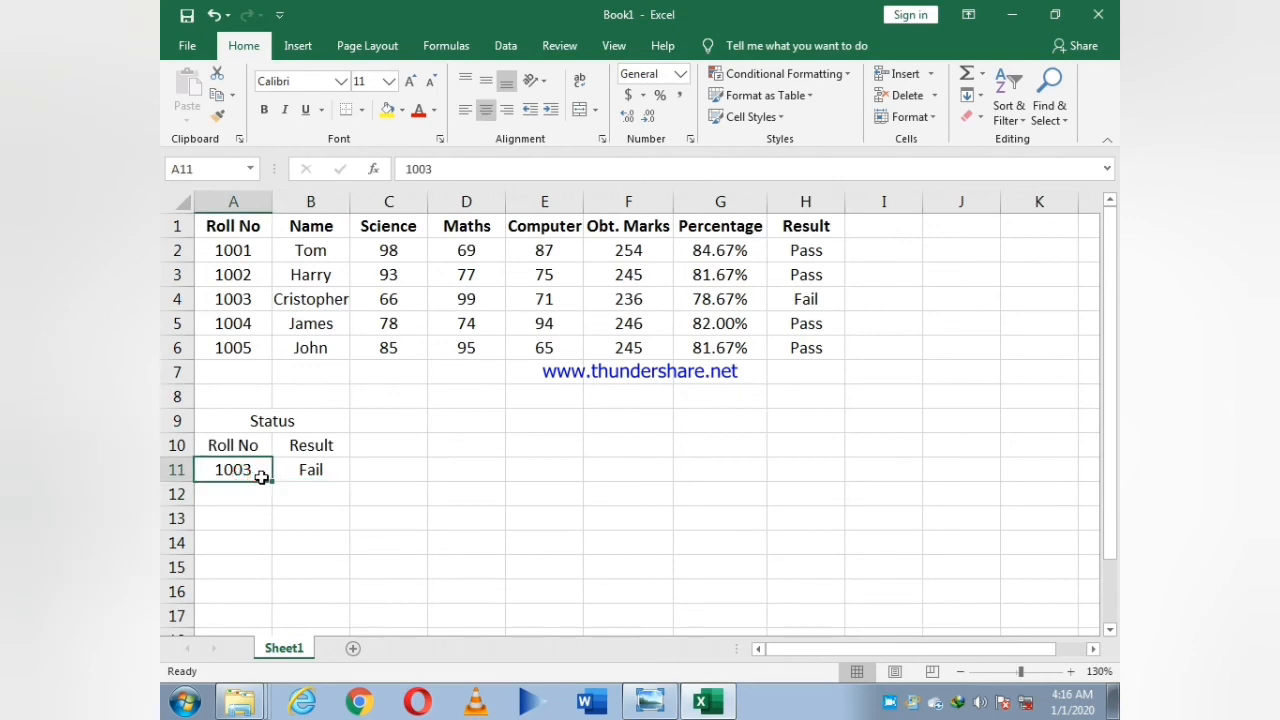
type("1001")
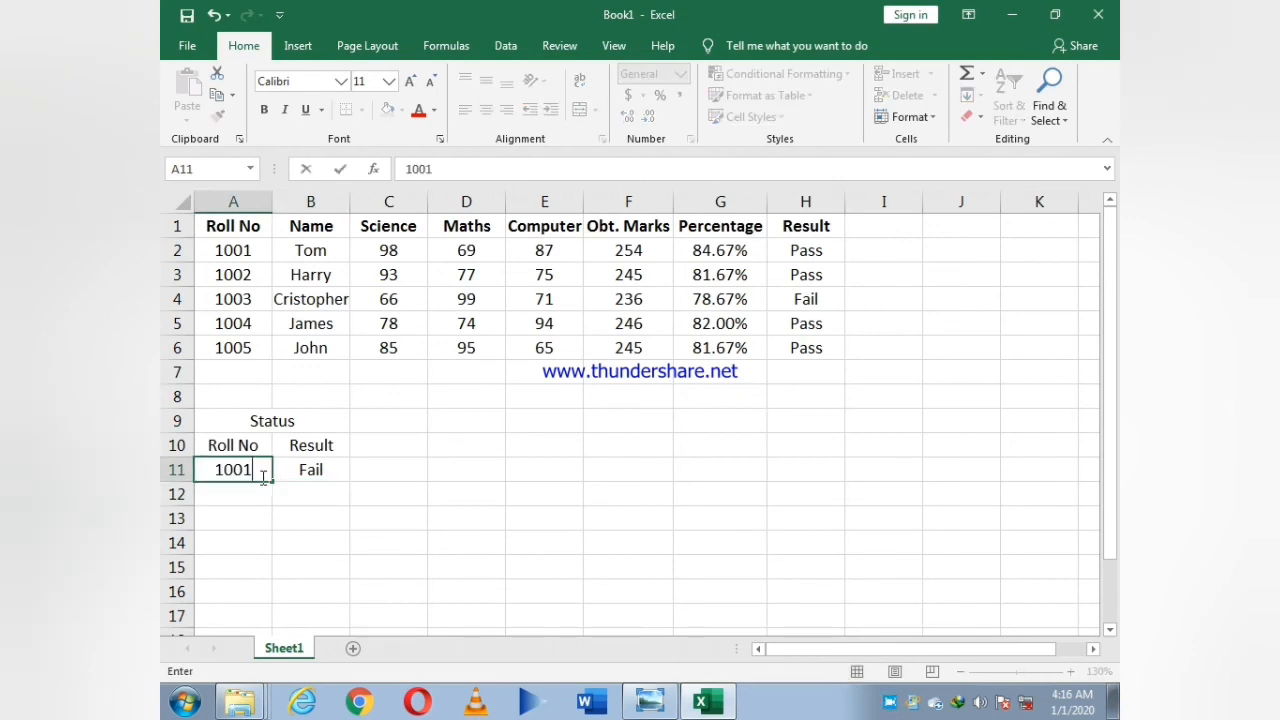
key("Return")
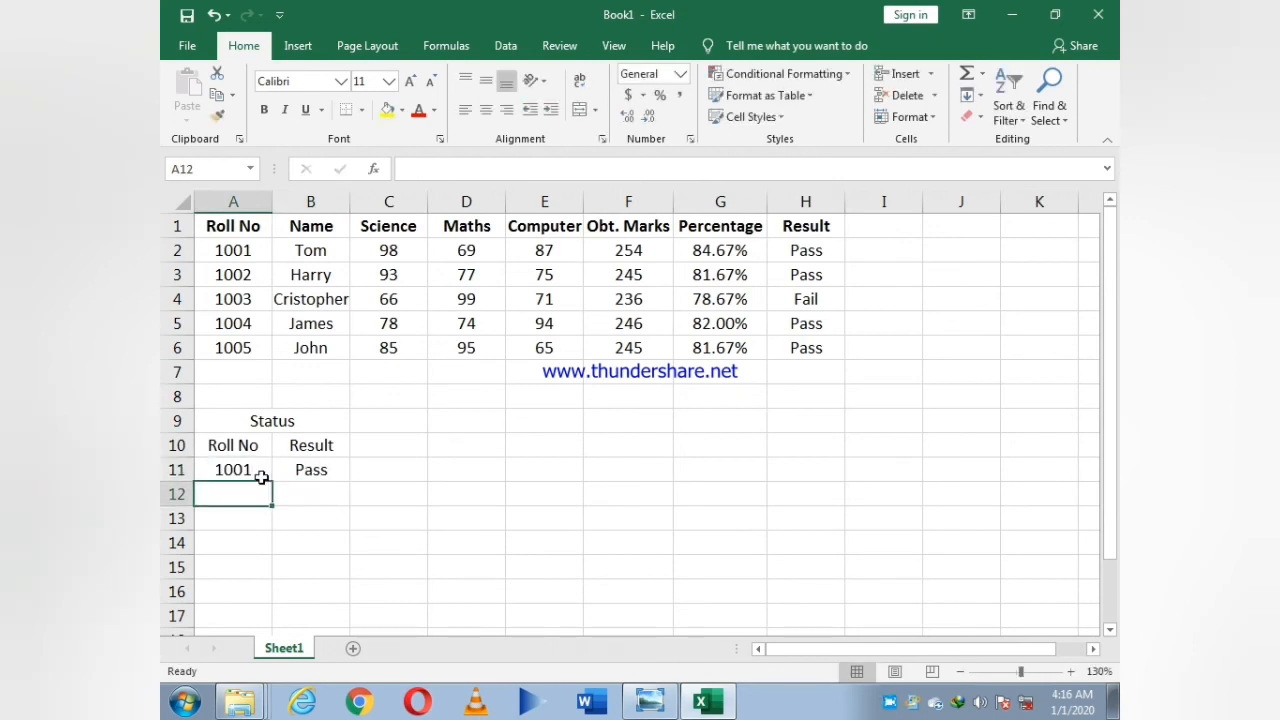
left_click(261, 477)
type("1005")
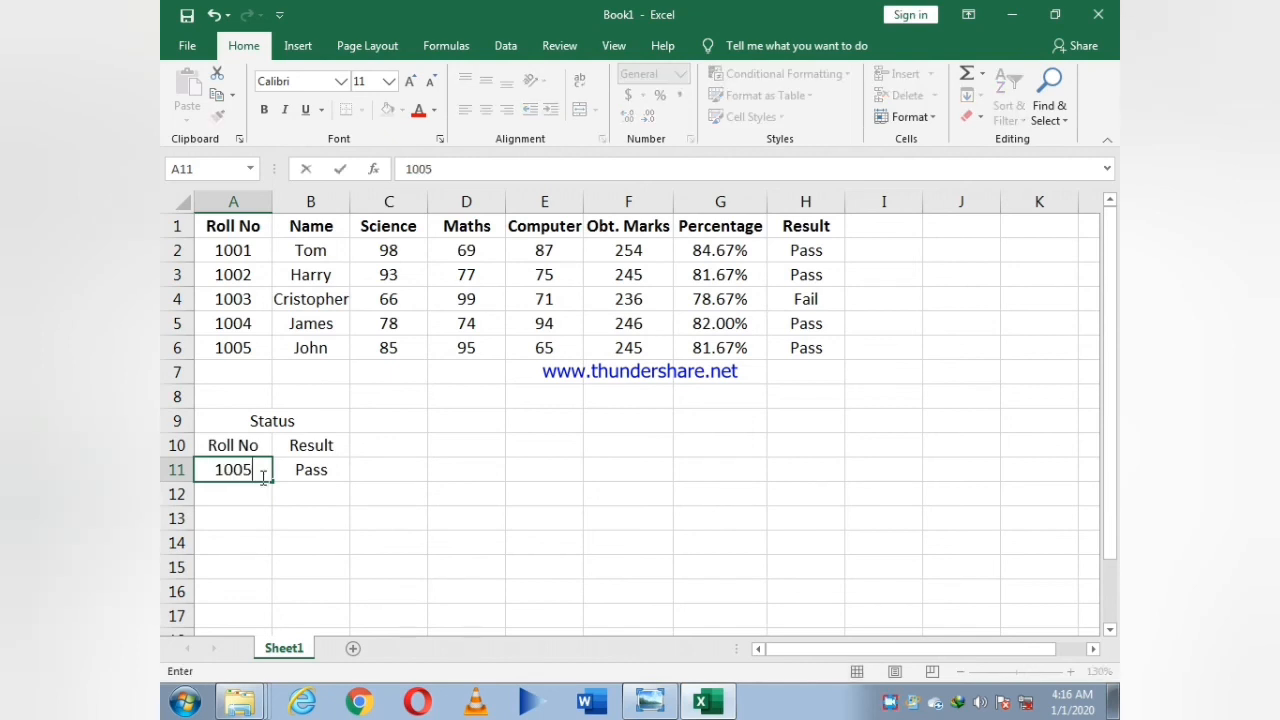
key("Return")
left_click(261, 477)
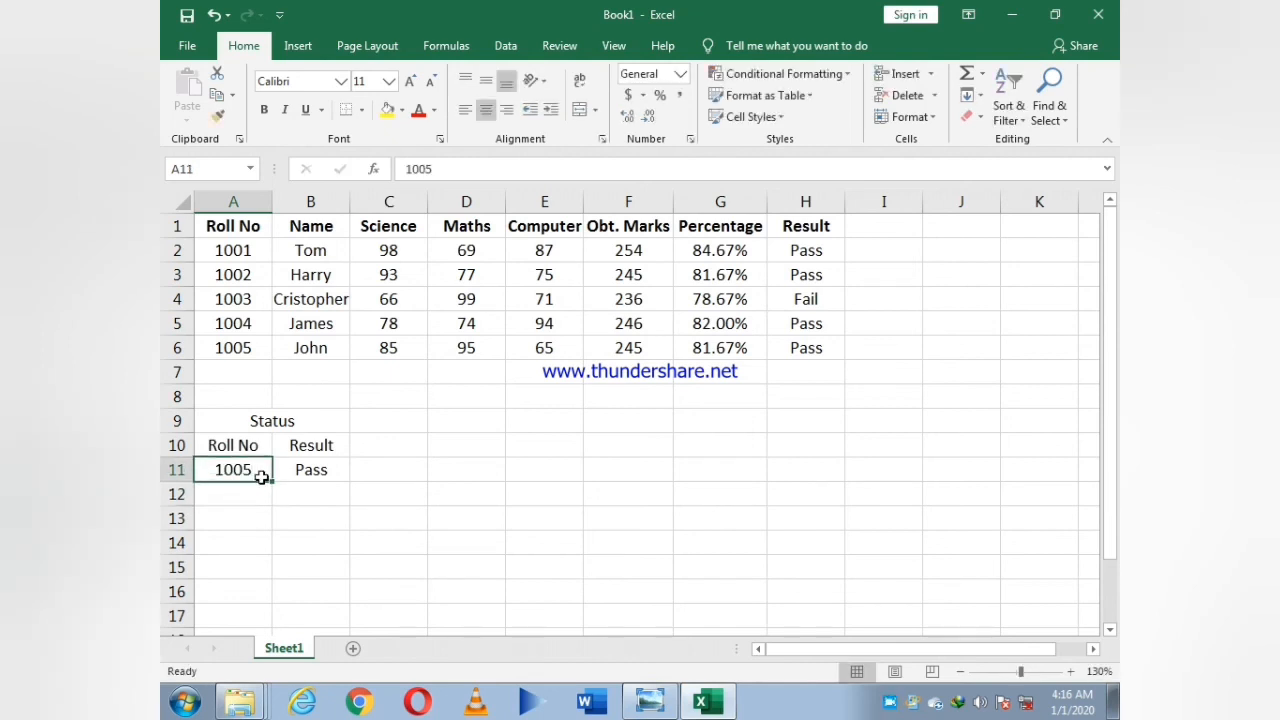
- Replace the roll number in A11 with 1003 to test the result lookup again
type("100")
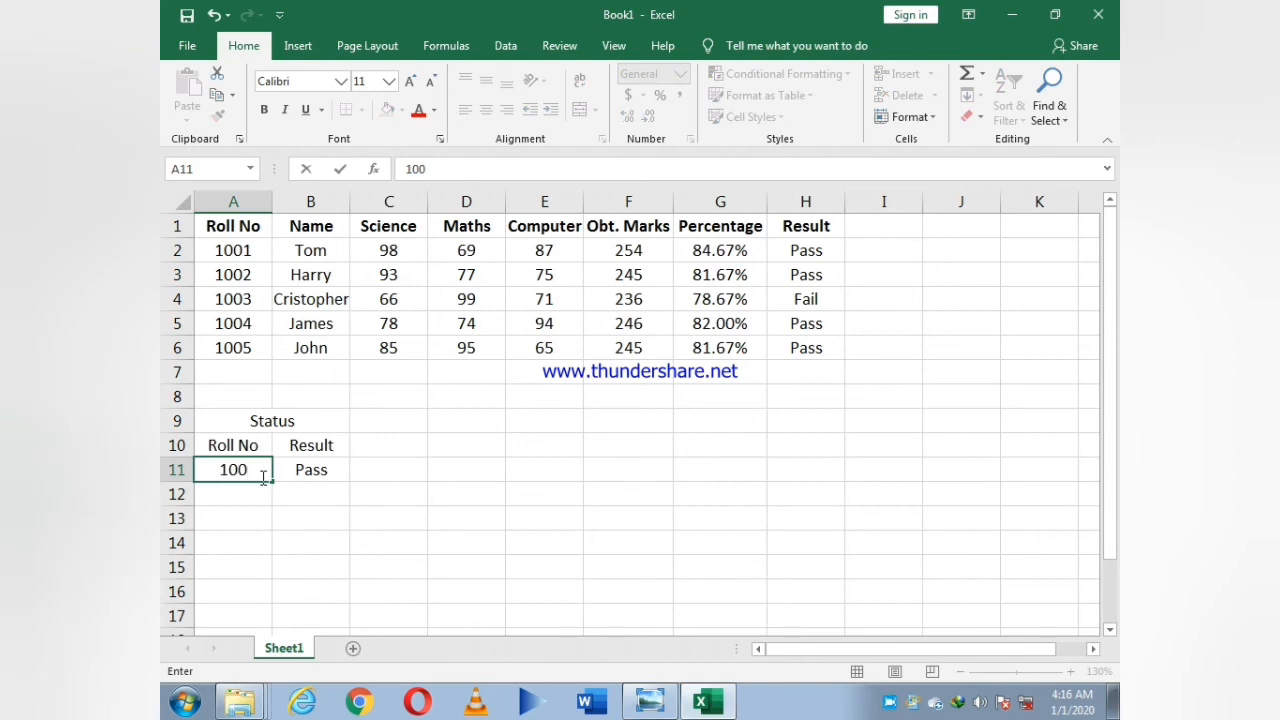
type("3")
key("Return")
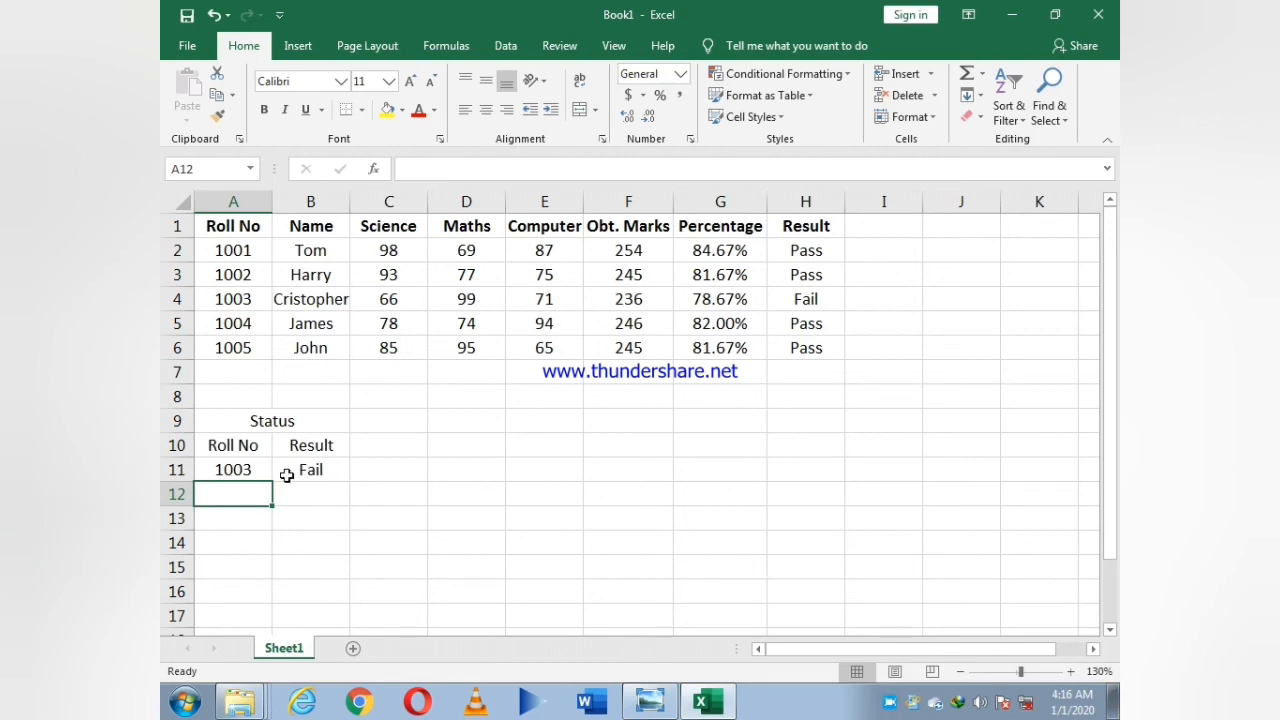
- Apply all borders to the marks table A1:H6 and a thick outline to the header row A1:H1
left_click_drag(220, 226, 811, 343)
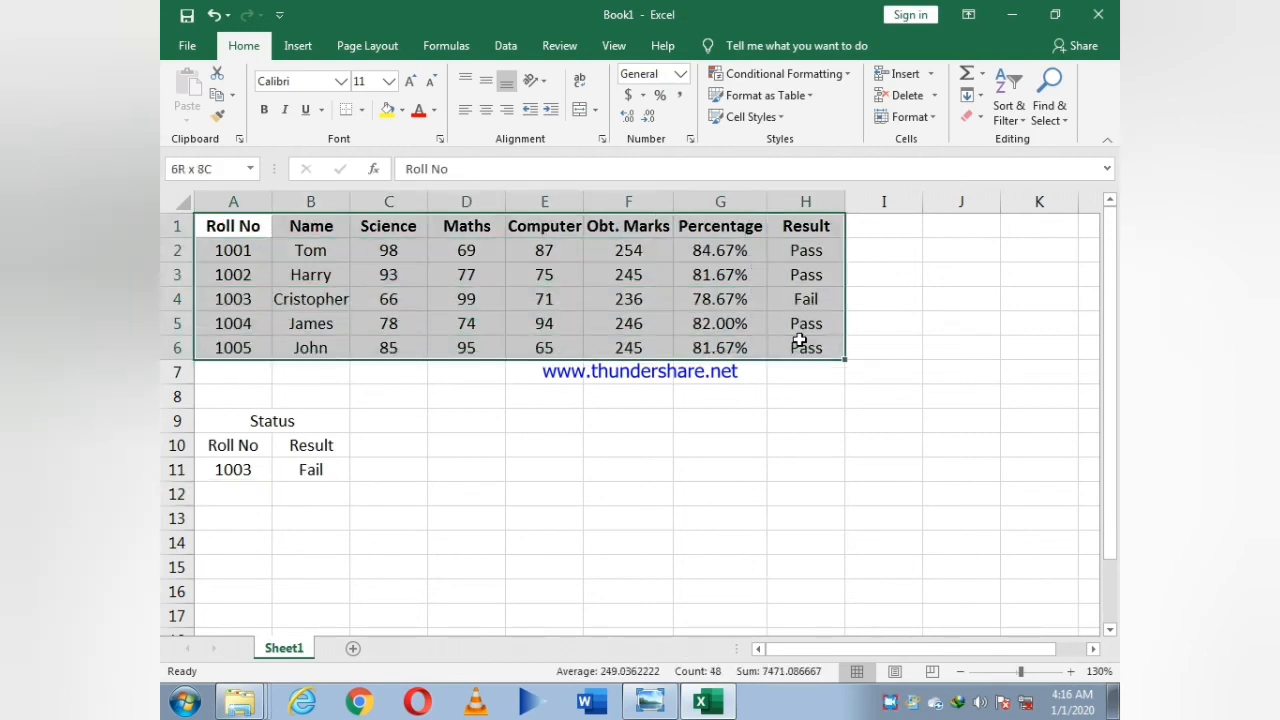
left_click(363, 116)
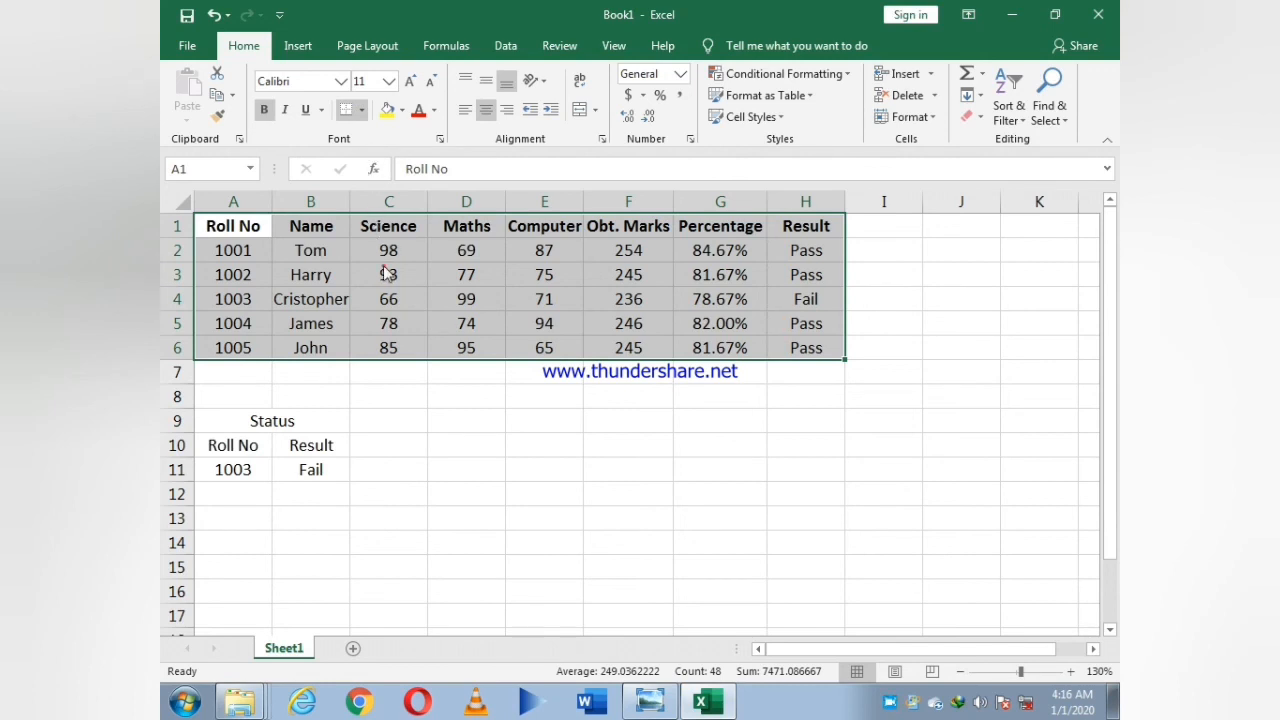
left_click_drag(205, 226, 791, 228)
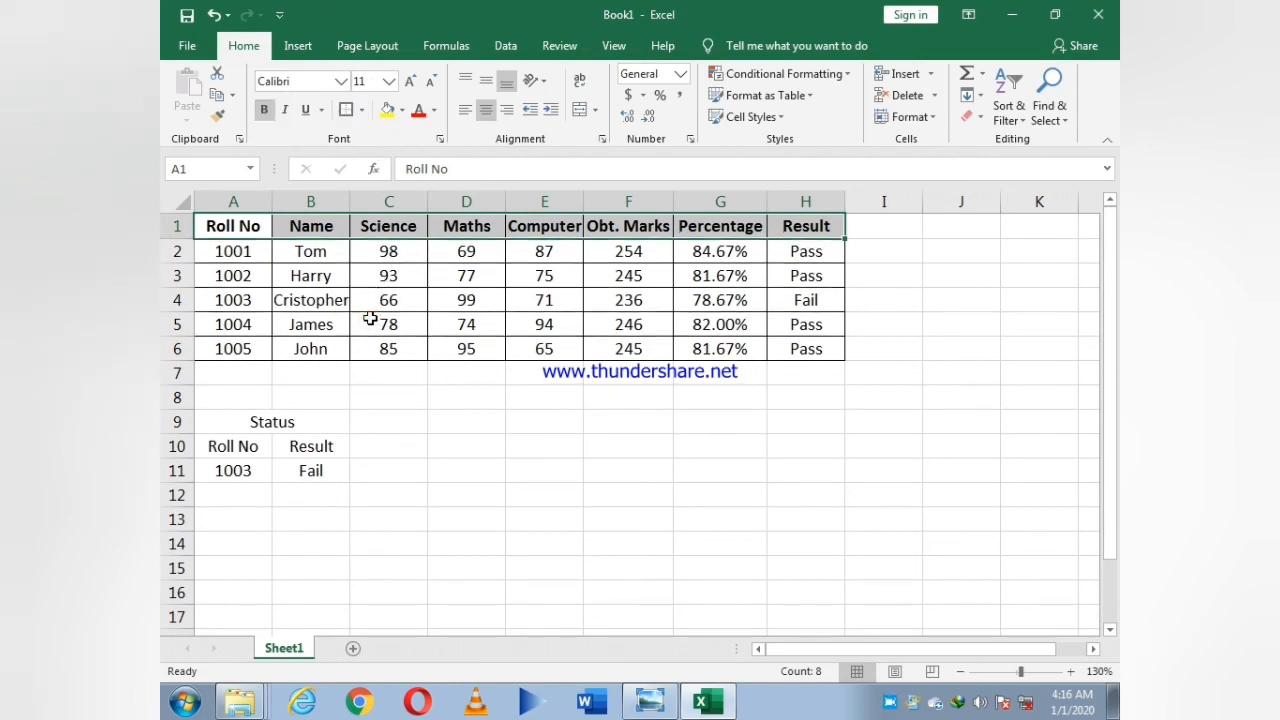
- Apply thin borders to all cells of the Status block A9:B11
left_click(240, 429)
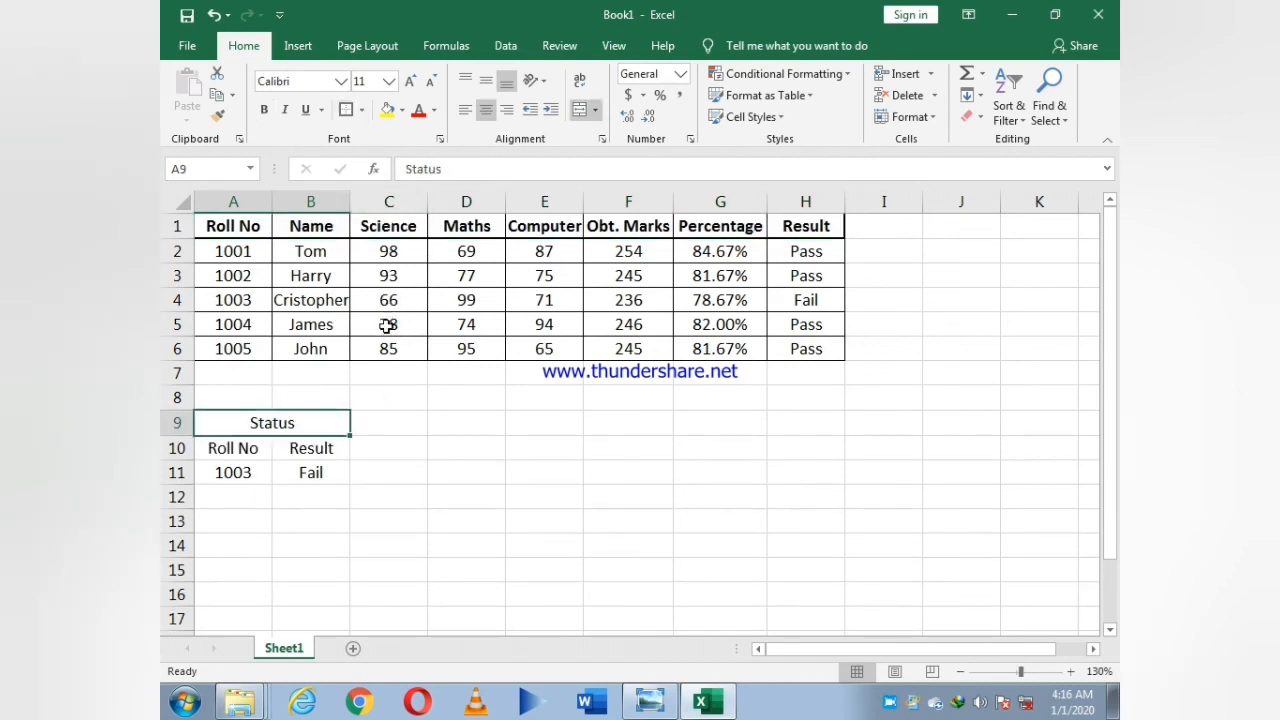
left_click_drag(251, 424, 269, 472)
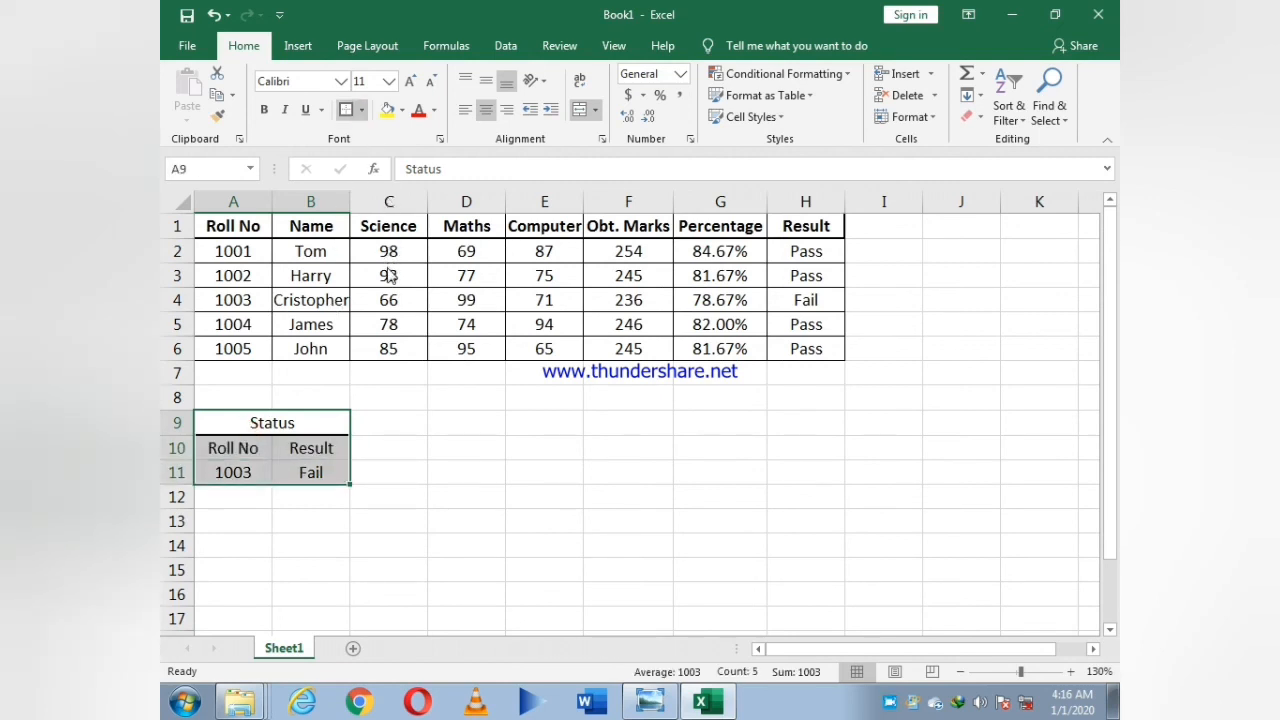
left_click(524, 495)
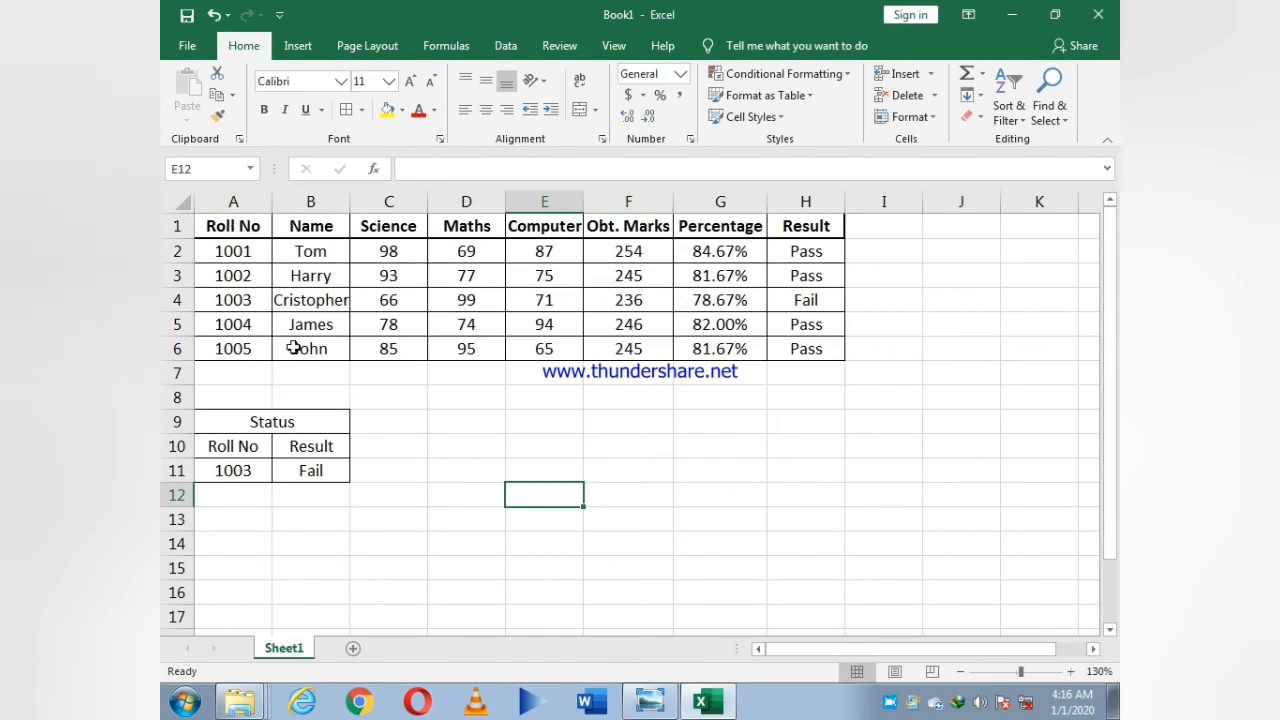
- Fill the header row A1:H1 with a light blue-gray colour
left_click_drag(218, 231, 824, 222)
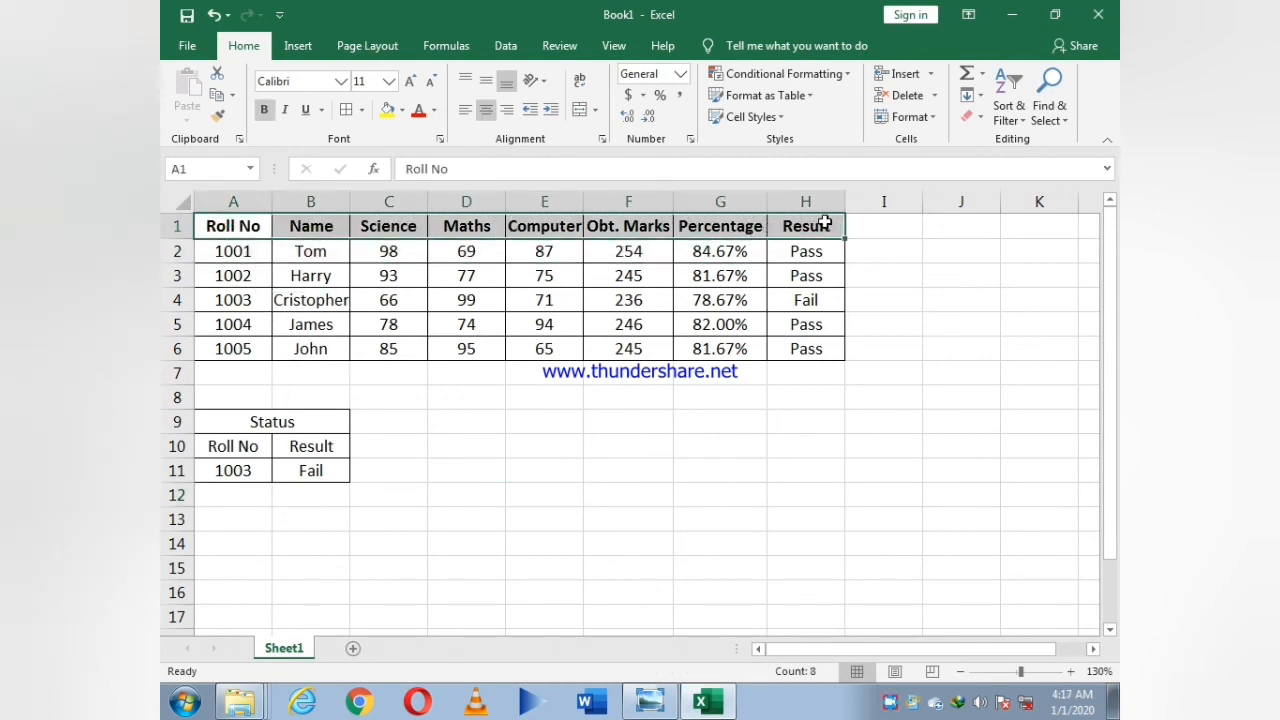
left_click(389, 113)
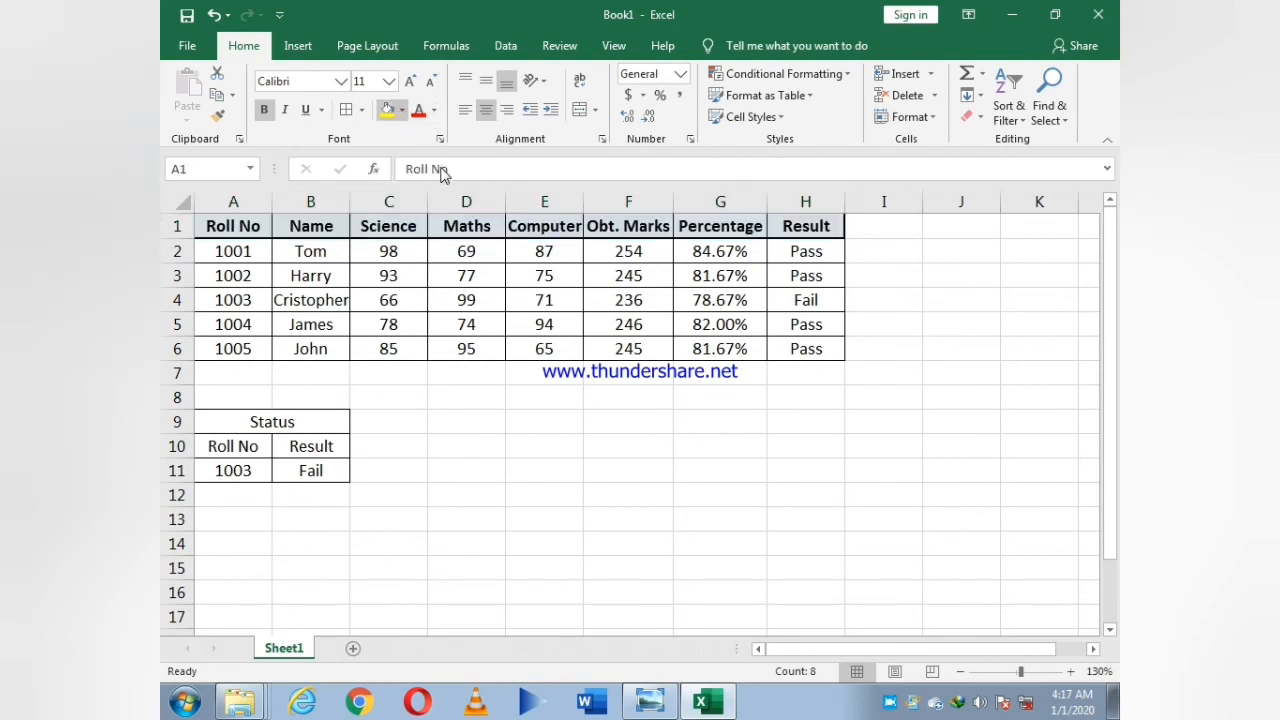
left_click(500, 440)
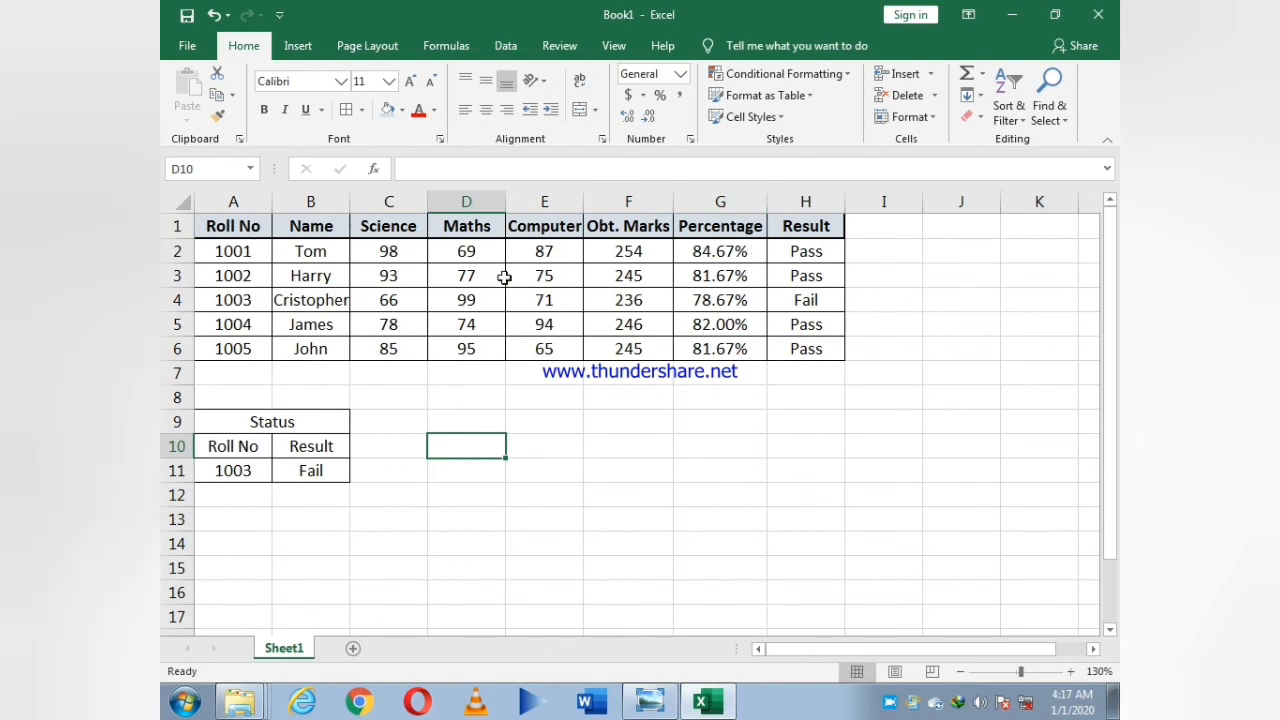
- Enter the label vlookup in D11 beside the Status block
left_click(464, 476)
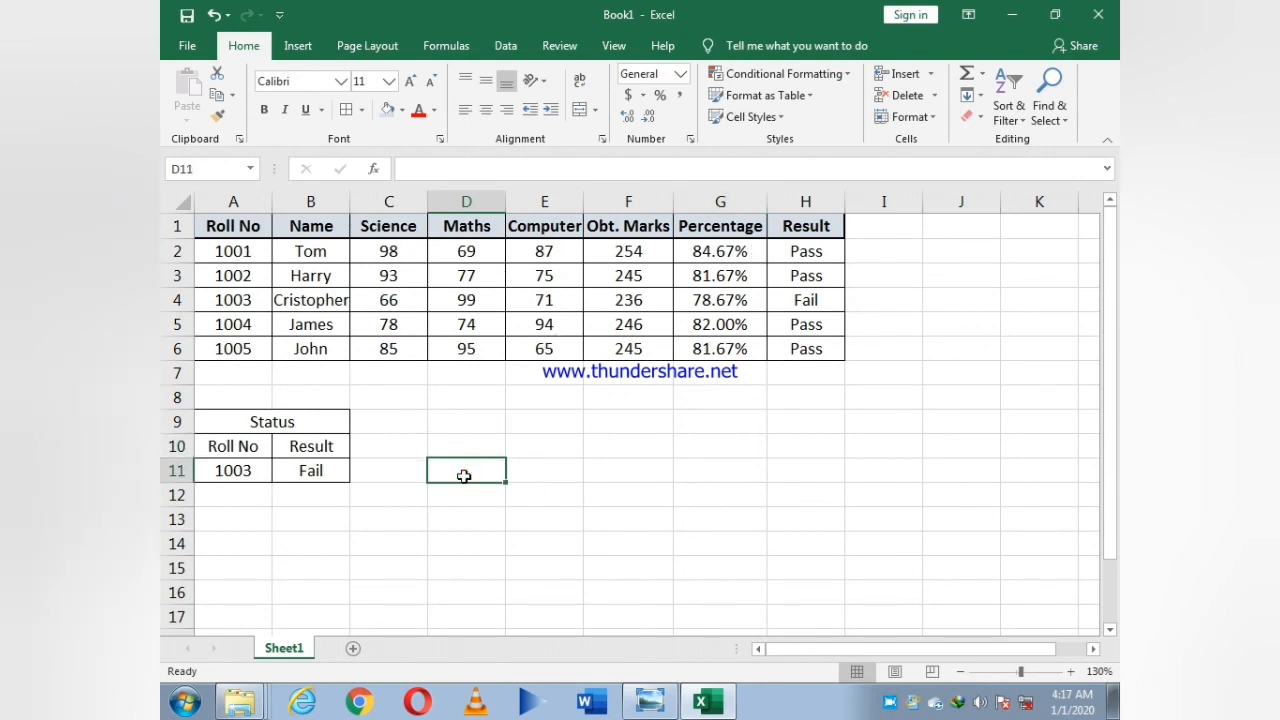
type("v")
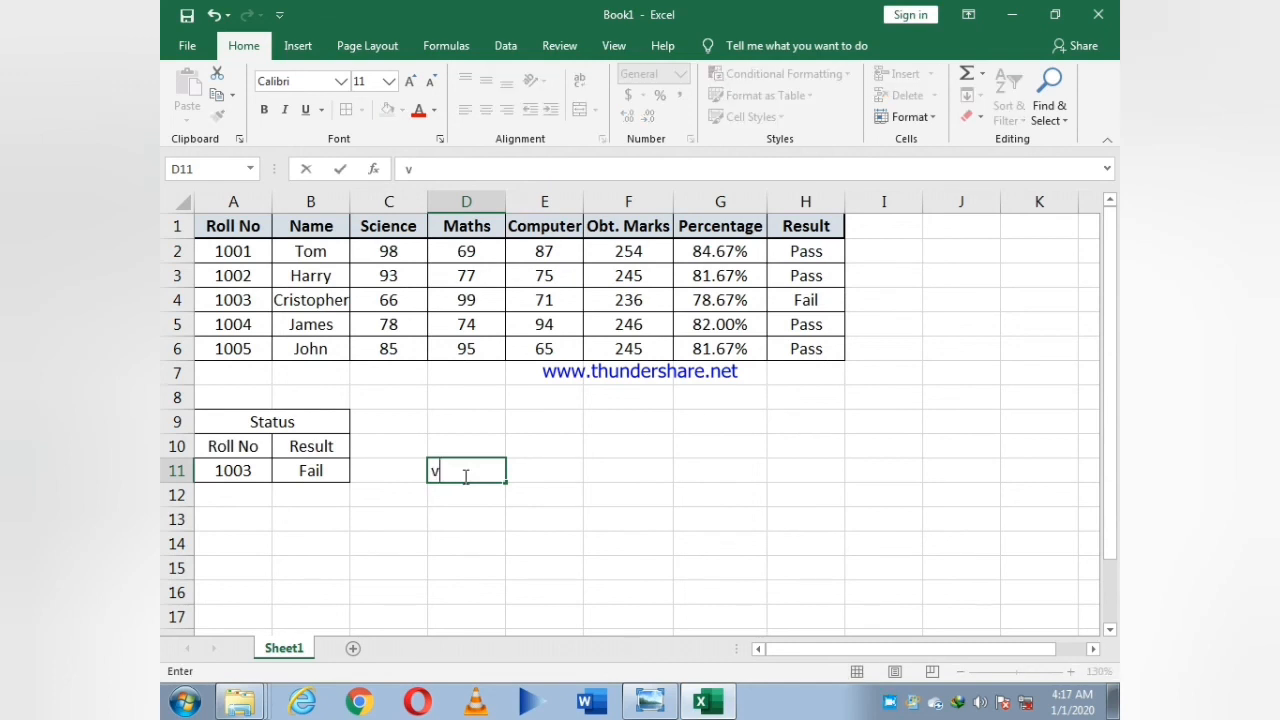
type("lookup")
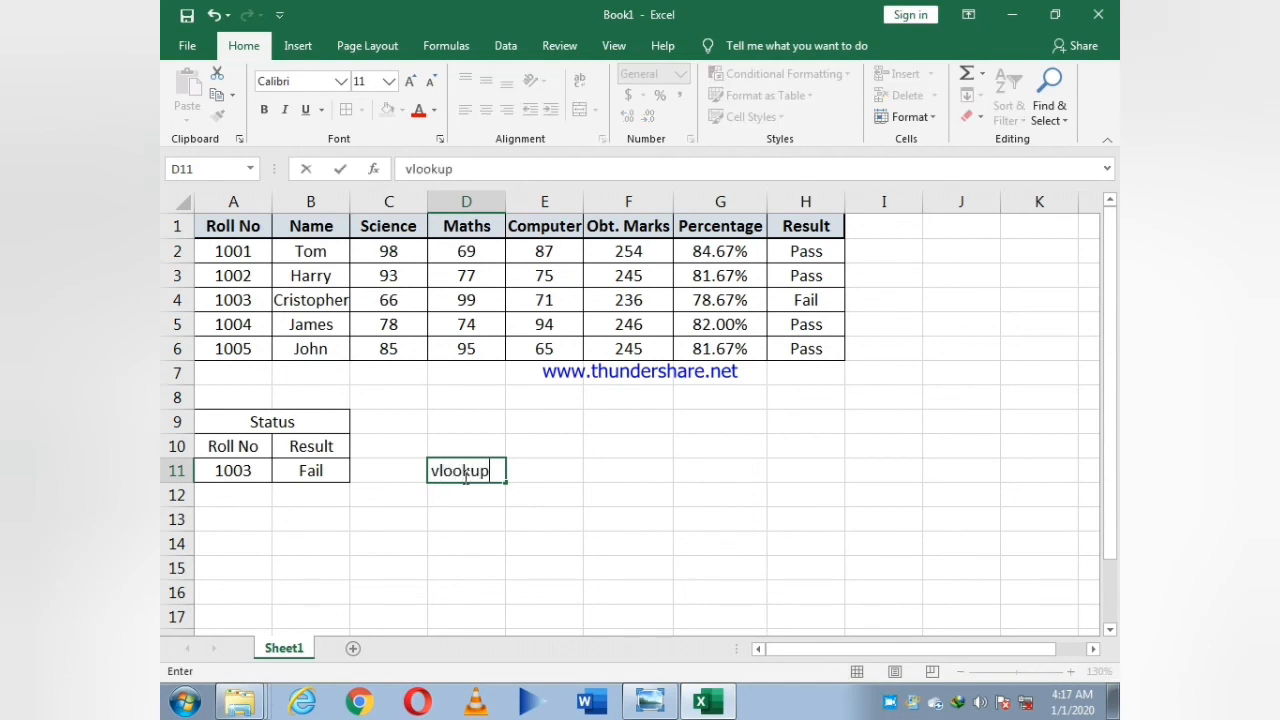
key("Tab")
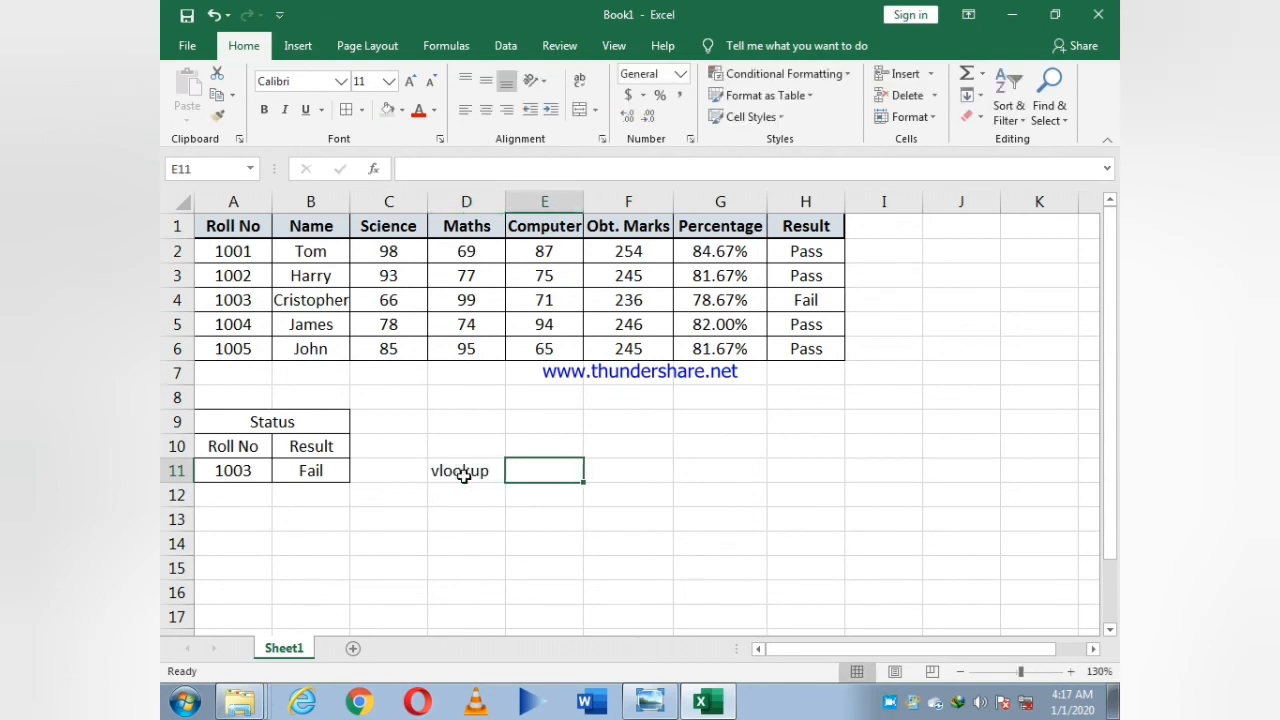
- Copy the formula =VLOOKUP(A11,A1:H6,8,0) from B11 into E11 as plain text with a leading apostrophe
left_click(315, 470)
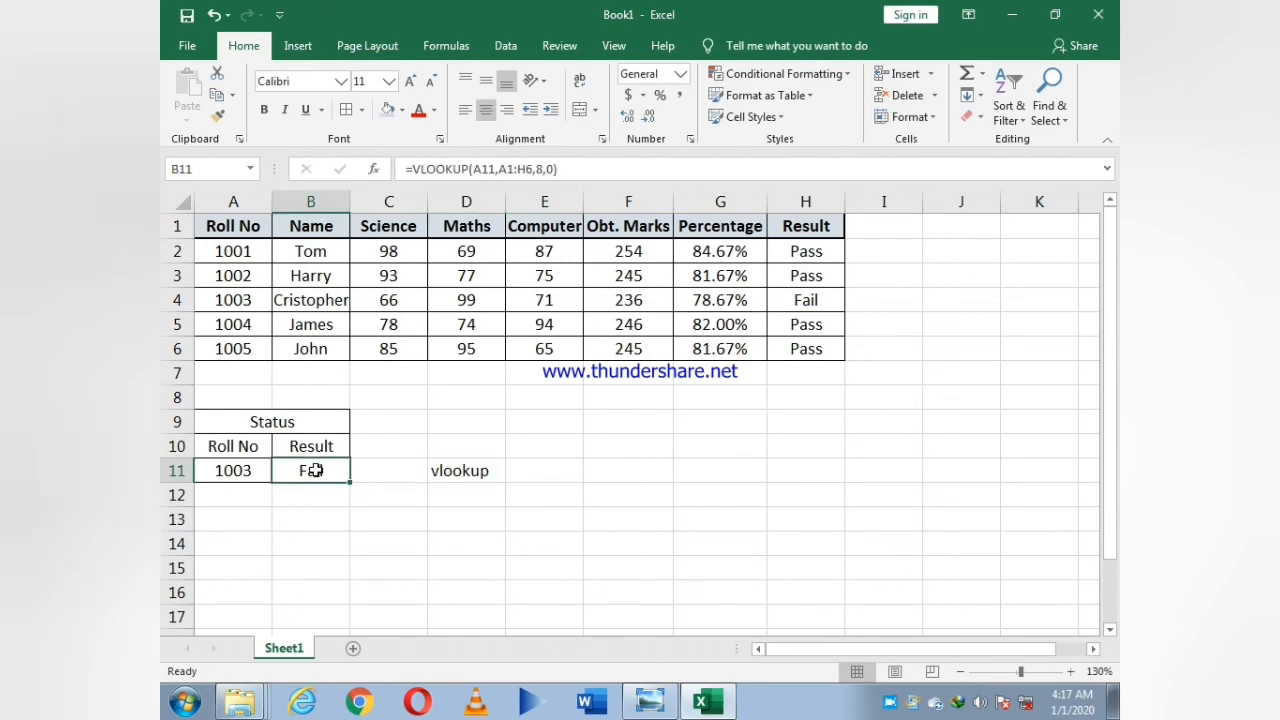
triple_click(593, 169)
key("ctrl+c")
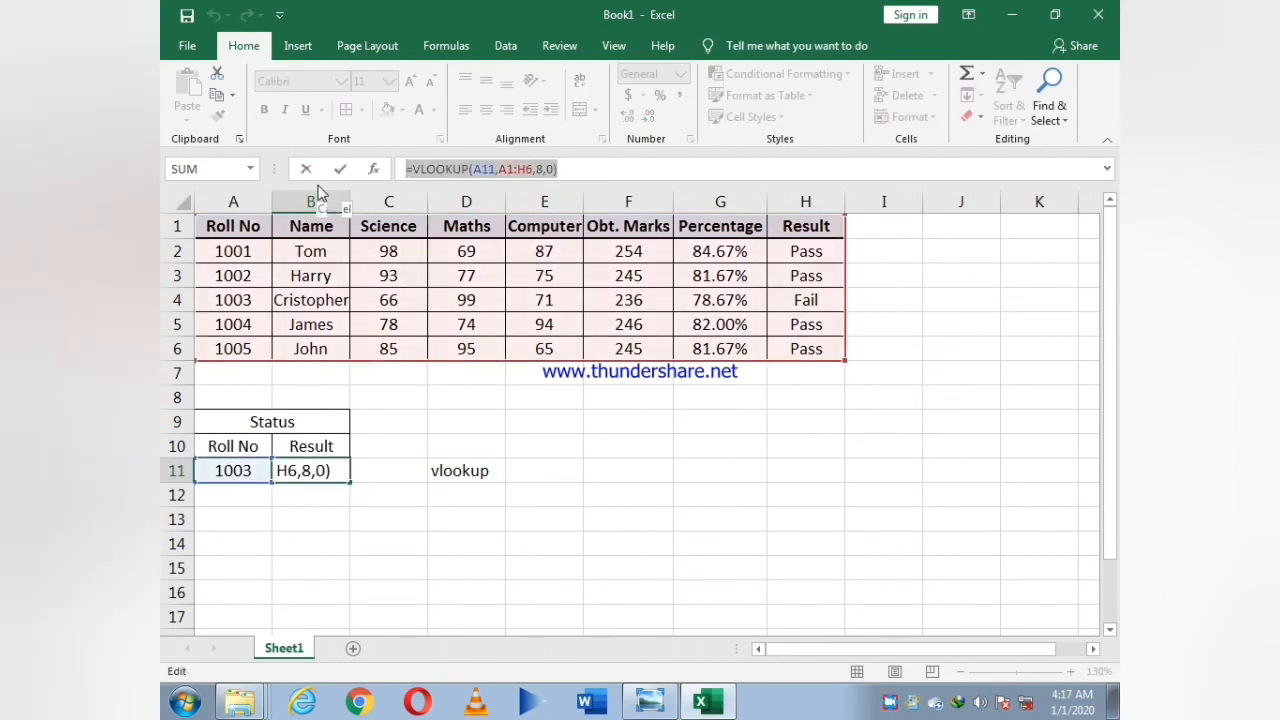
key("Escape")
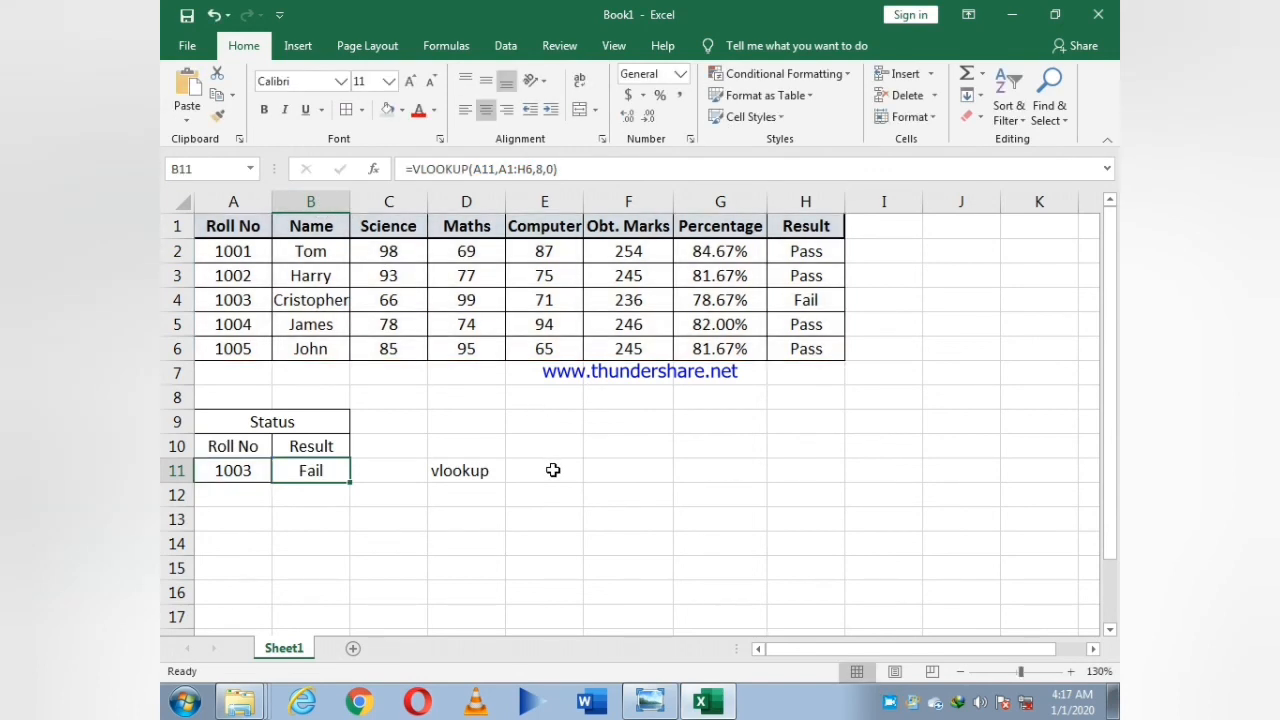
left_click(553, 470)
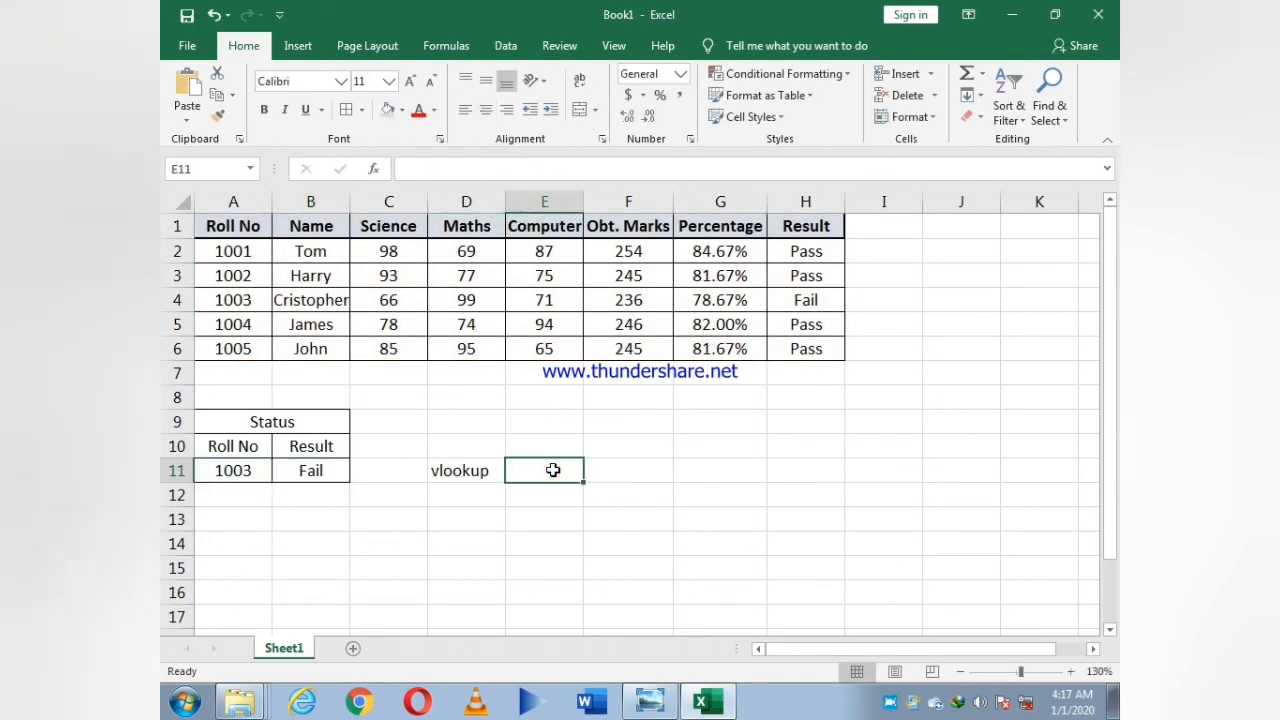
type("'")
key("ctrl+v")
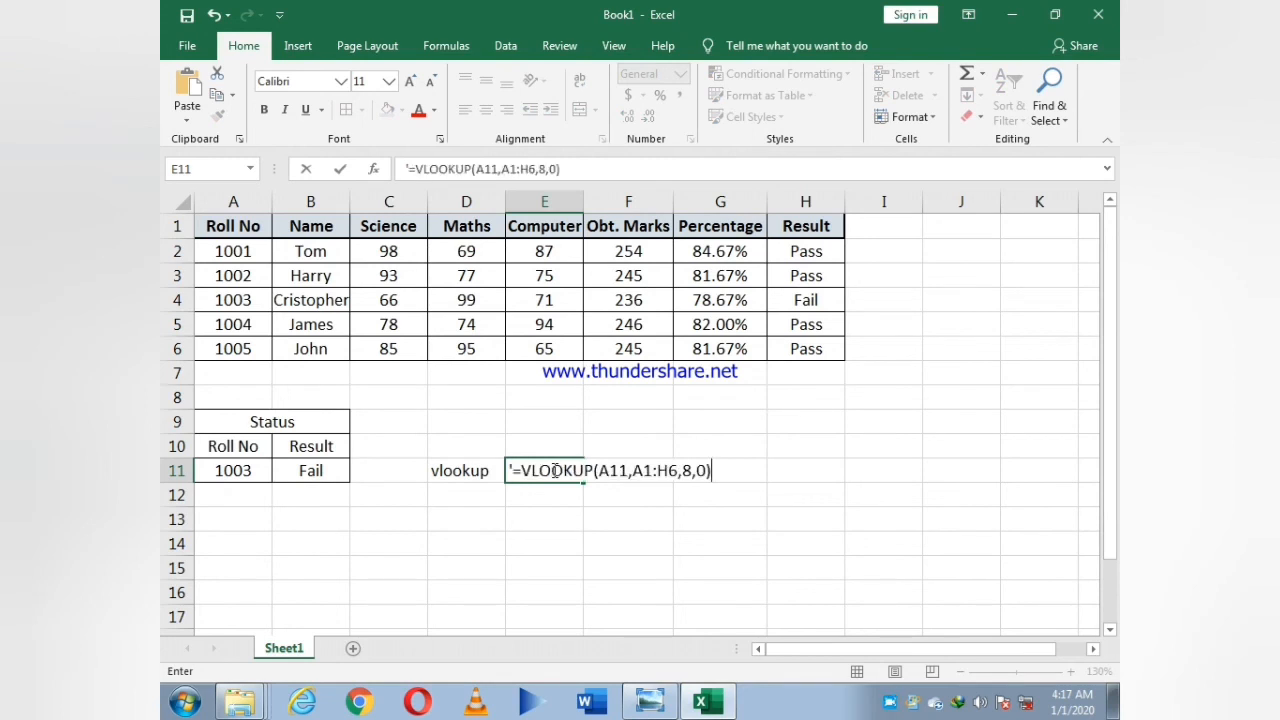
key("Return")
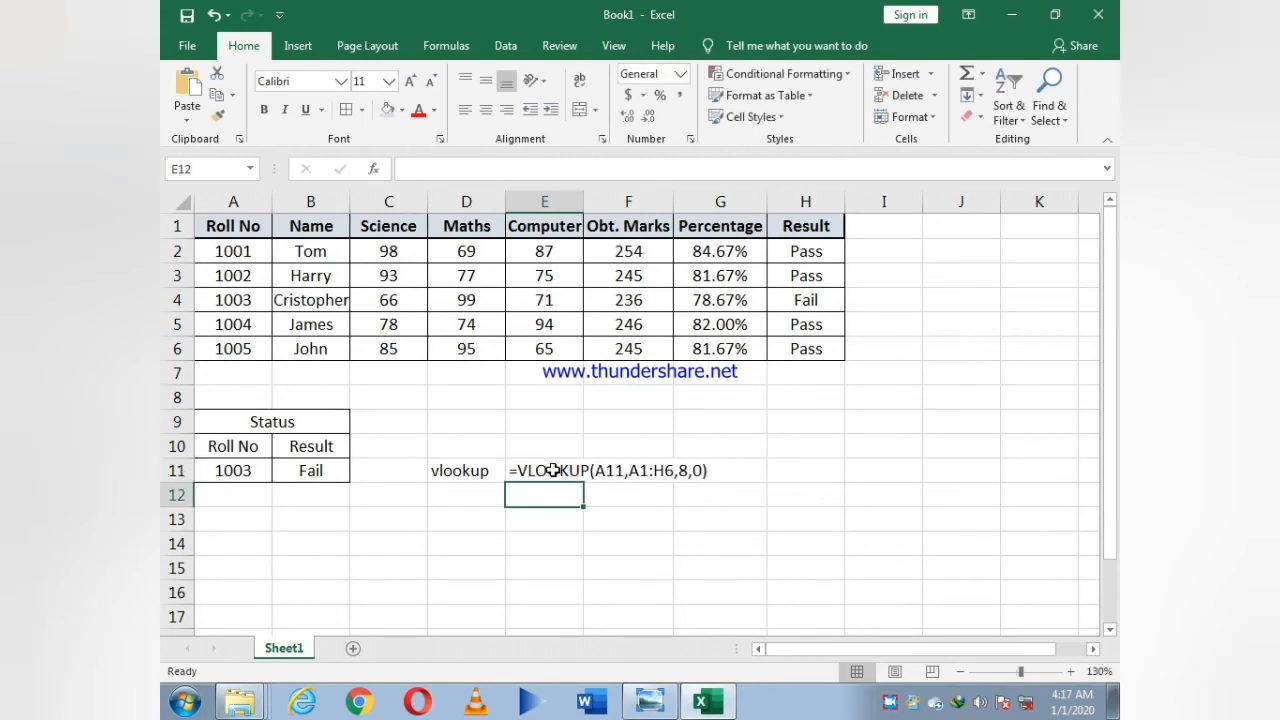
- Italicize the VLOOKUP formula text in E11
left_click(581, 470)
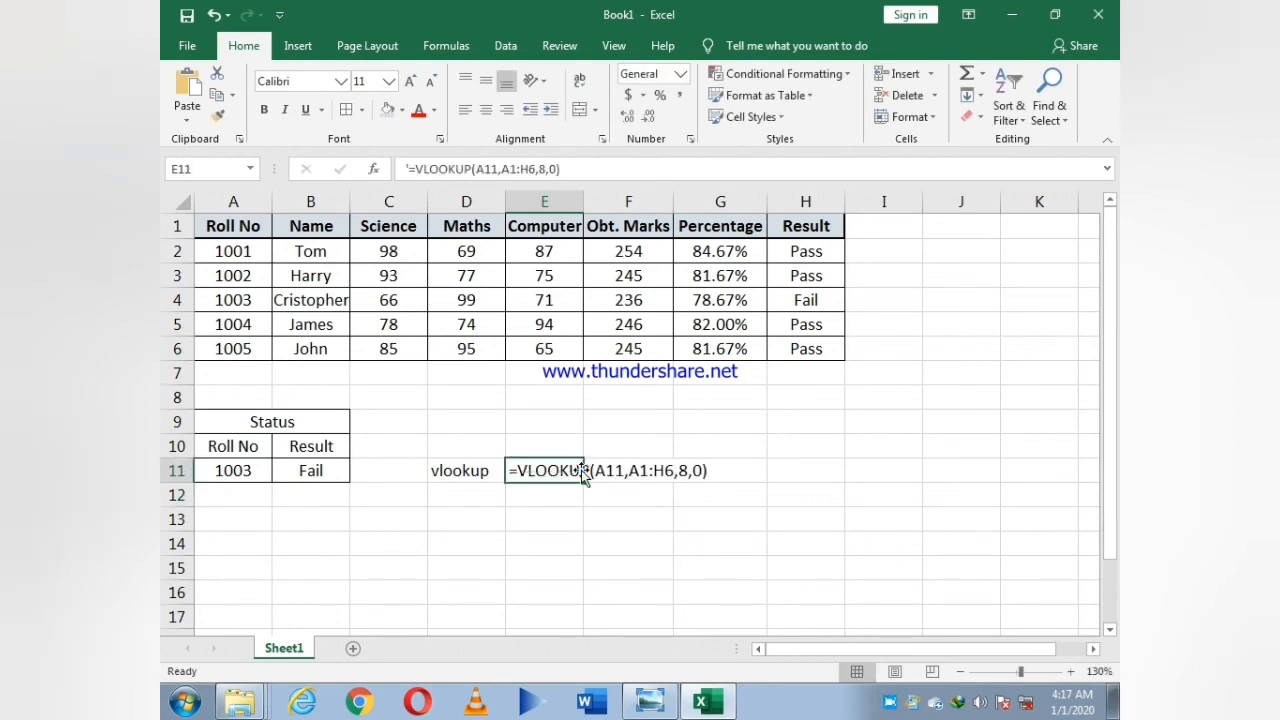
left_click(285, 110)
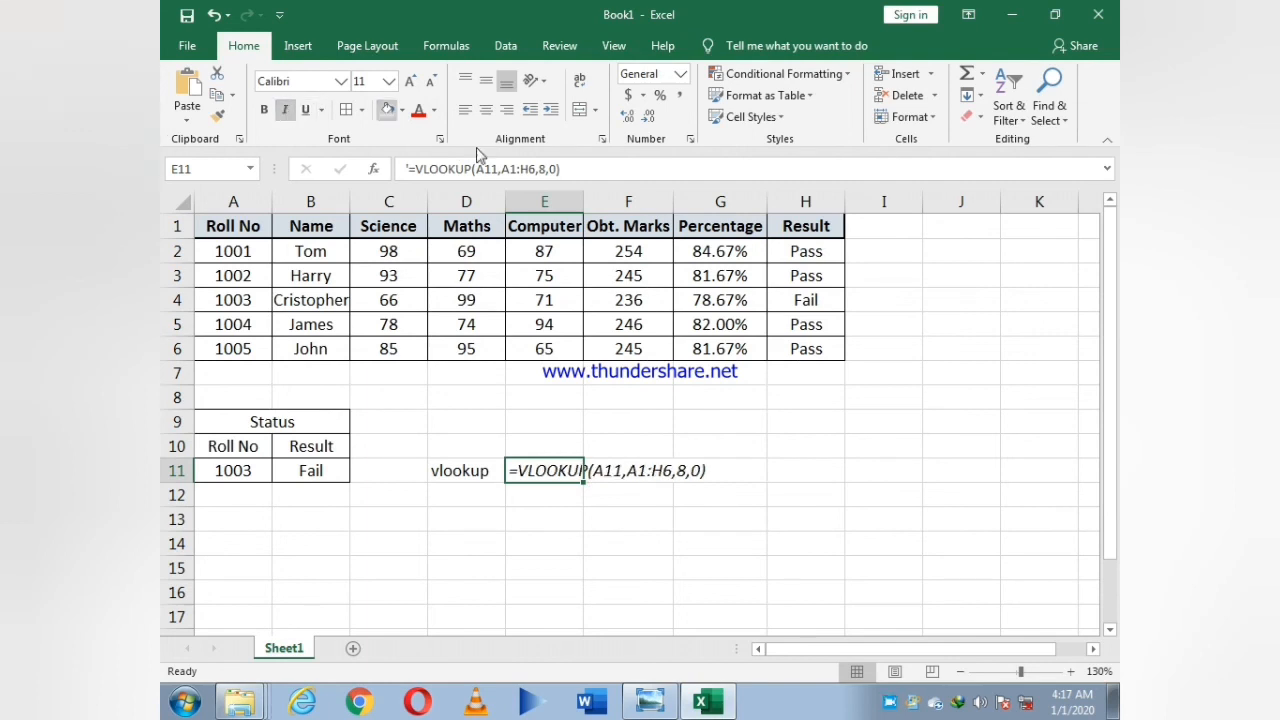
left_click(863, 430)
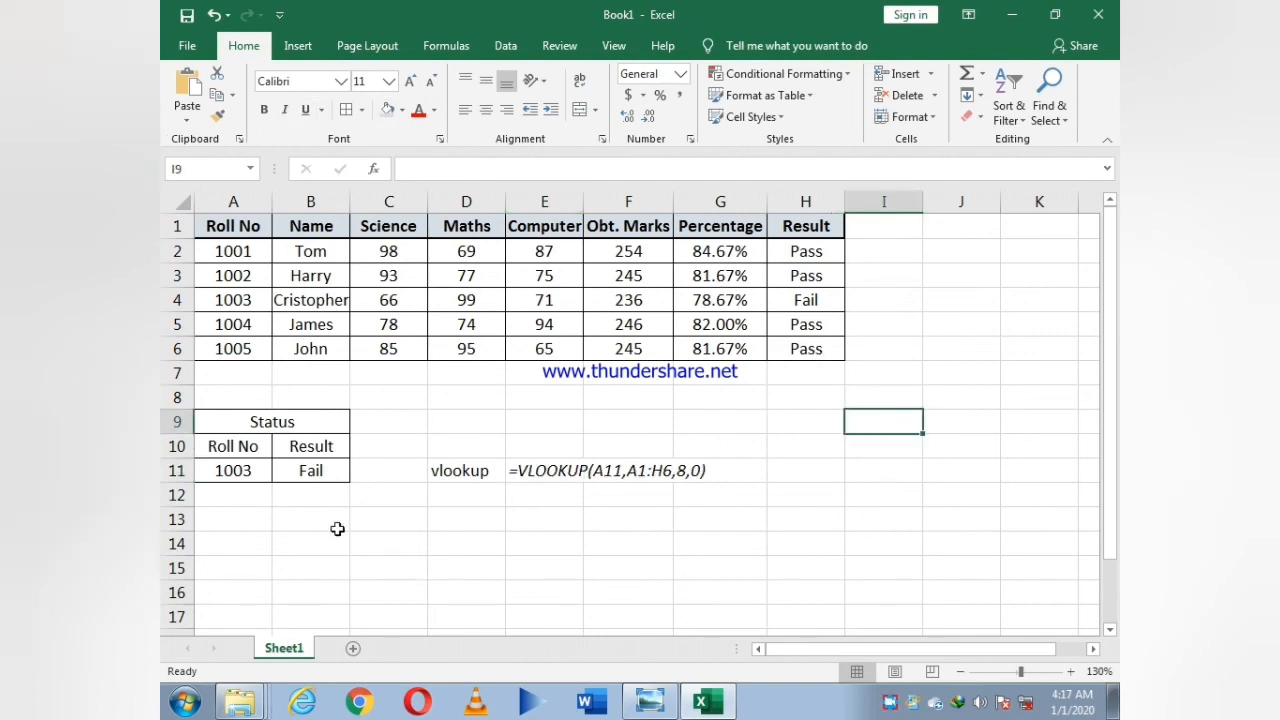